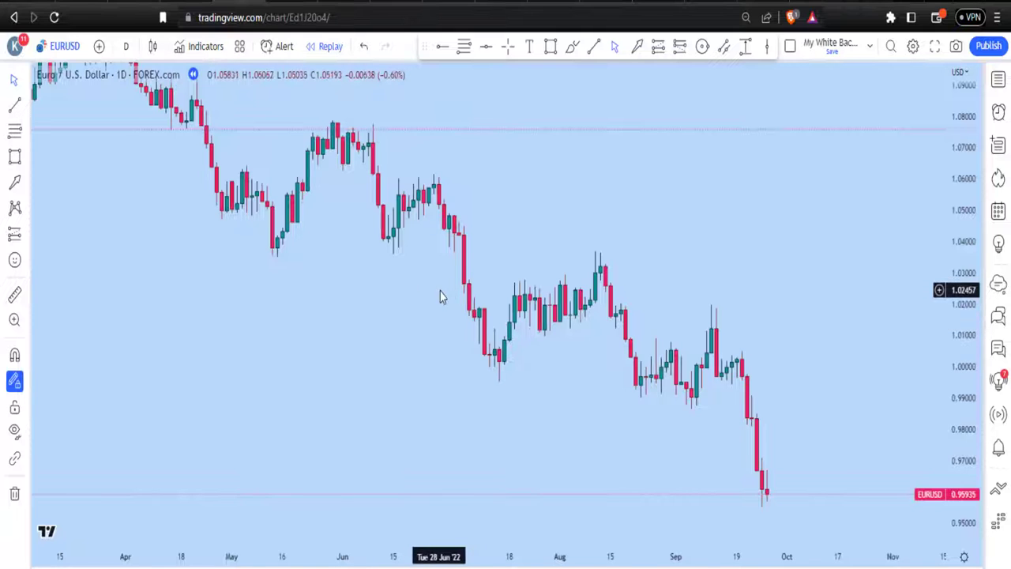
{"action": "left_click_drag", "start_coordinate": [440, 296], "coordinate": [439, 322]}
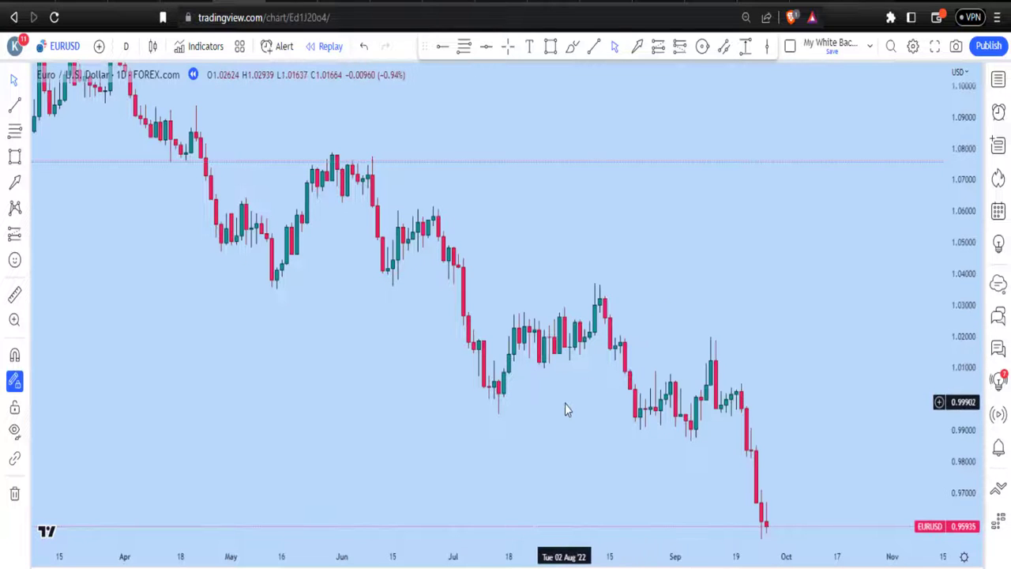
{"action": "left_click_drag", "start_coordinate": [559, 386], "coordinate": [550, 352]}
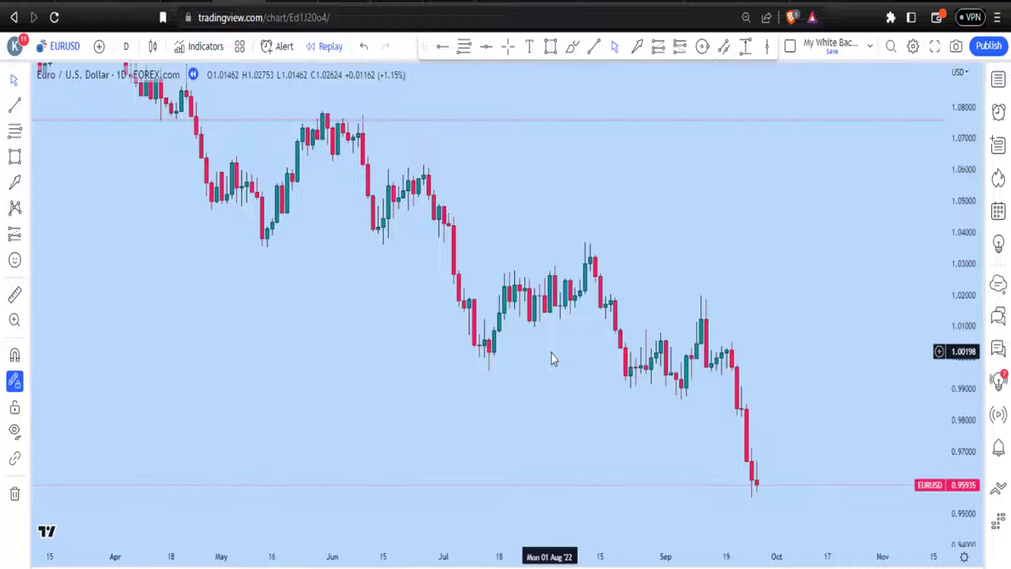
{"action": "left_click_drag", "start_coordinate": [511, 194], "coordinate": [517, 239]}
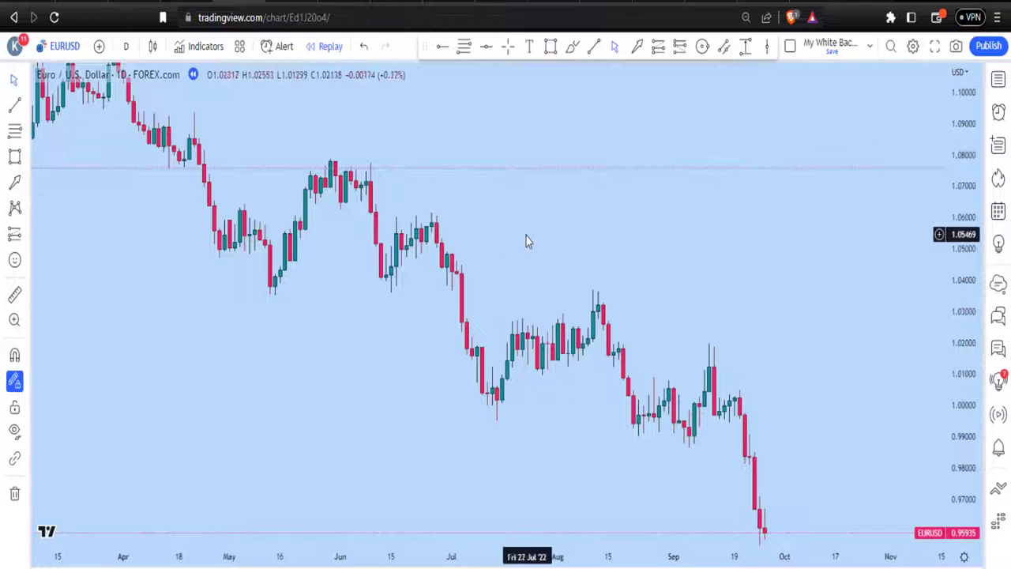
{"action": "left_click", "coordinate": [127, 47]}
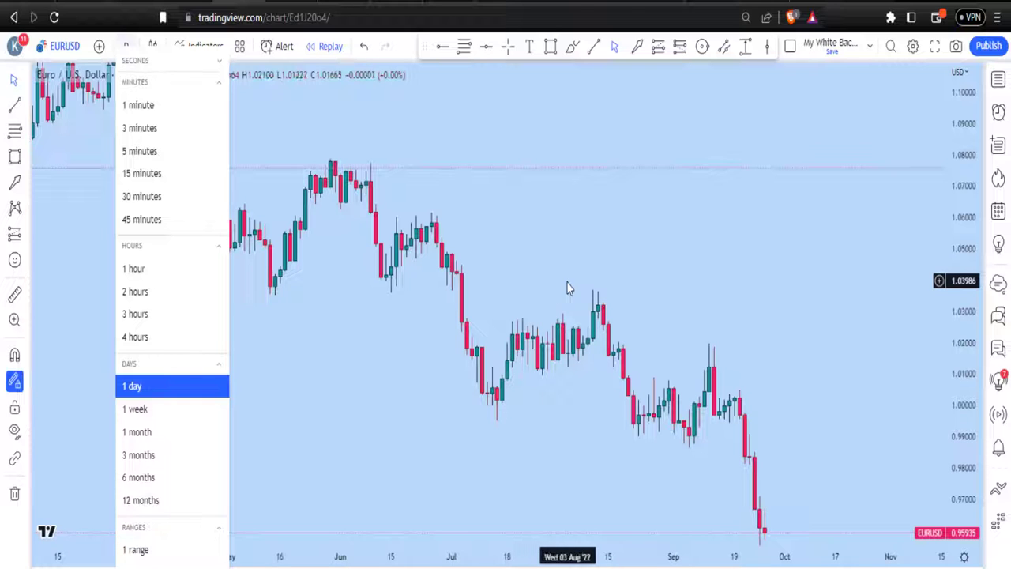
{"action": "left_click", "coordinate": [341, 341]}
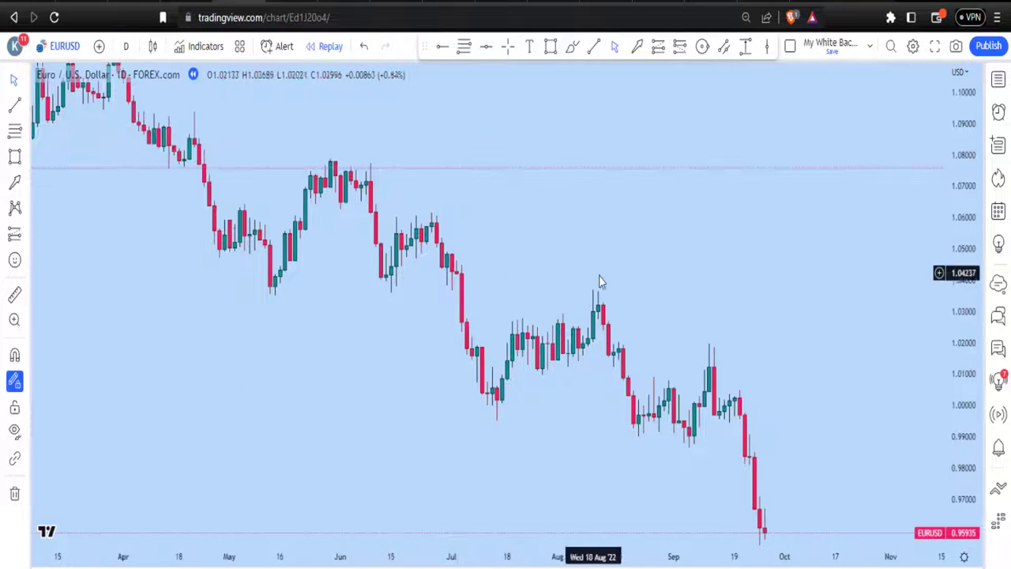
{"action": "left_click_drag", "start_coordinate": [598, 282], "coordinate": [477, 236]}
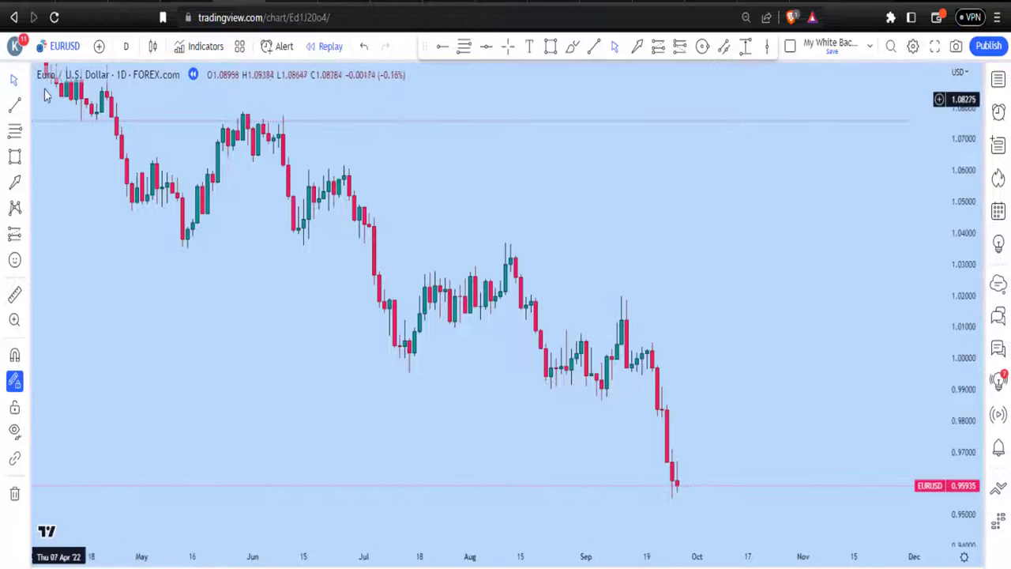
Switch to the finance channel's YouTube page, view its playlists, and return to the TradingView chart.
{"action": "left_click", "coordinate": [14, 17]}
{"action": "scroll", "coordinate": [577, 436], "scroll_direction": "up", "scroll_amount": 2}
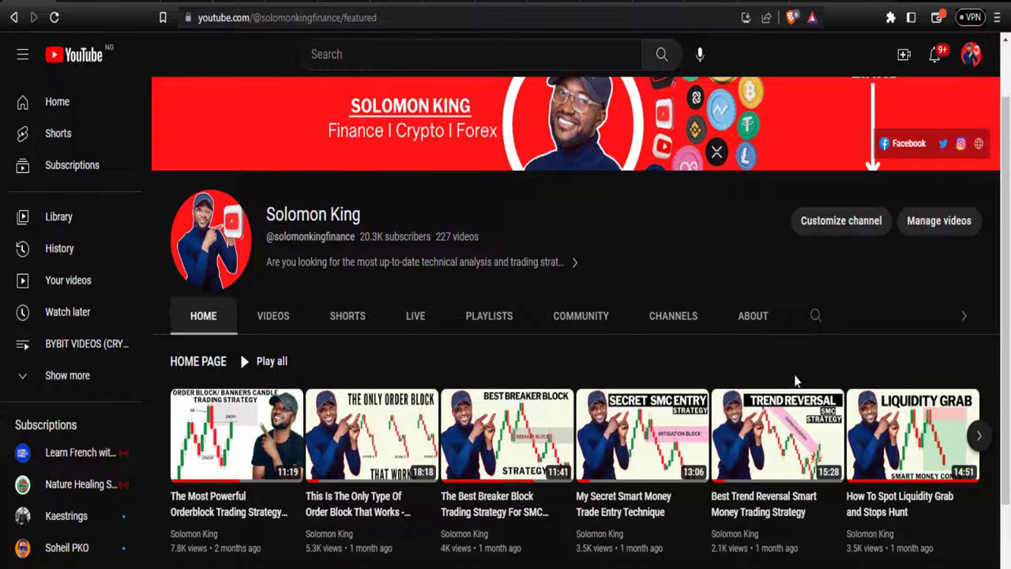
{"action": "scroll", "coordinate": [537, 477], "scroll_direction": "down", "scroll_amount": 2}
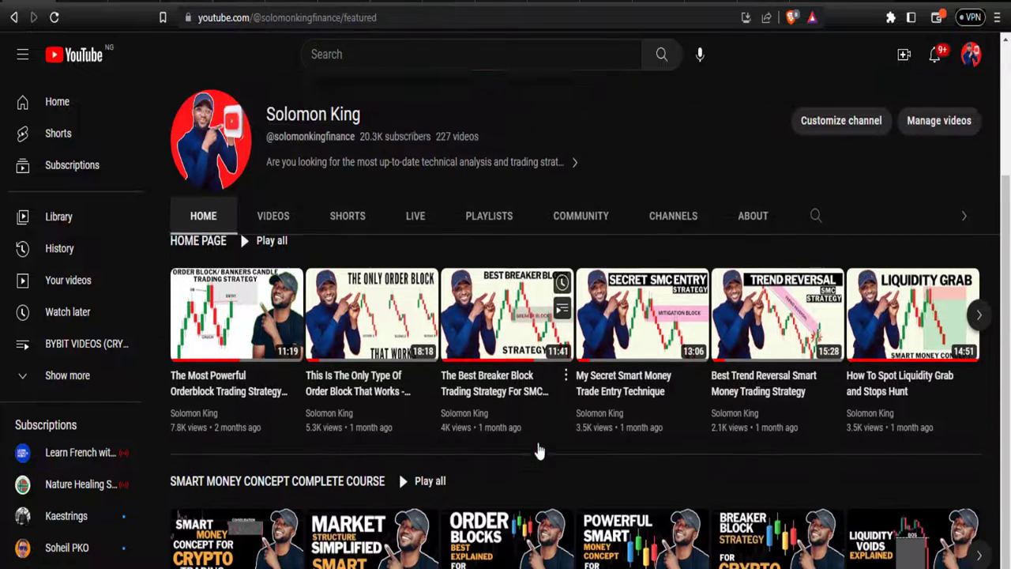
{"action": "left_click", "coordinate": [486, 161]}
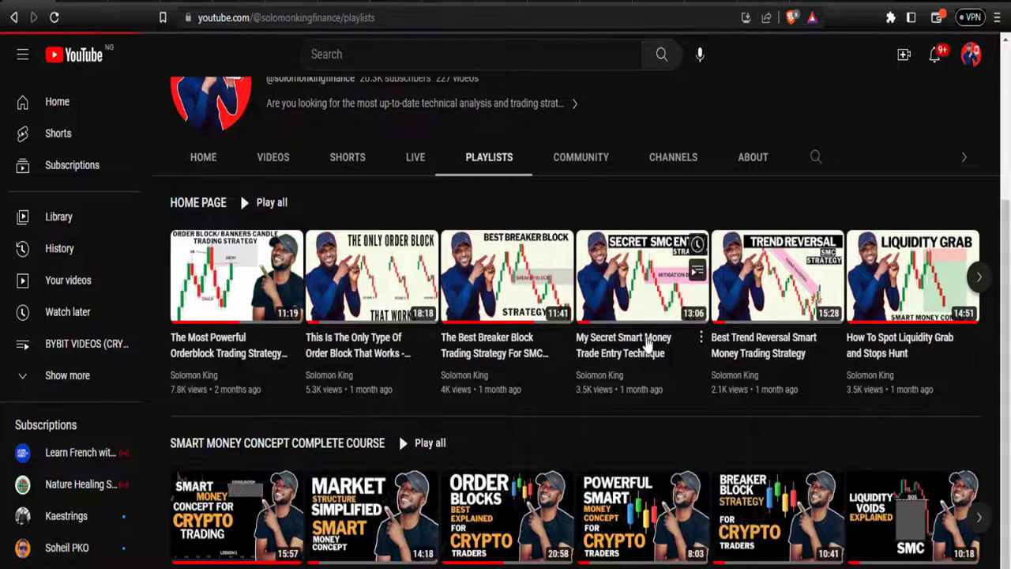
{"action": "mouse_move", "coordinate": [755, 507]}
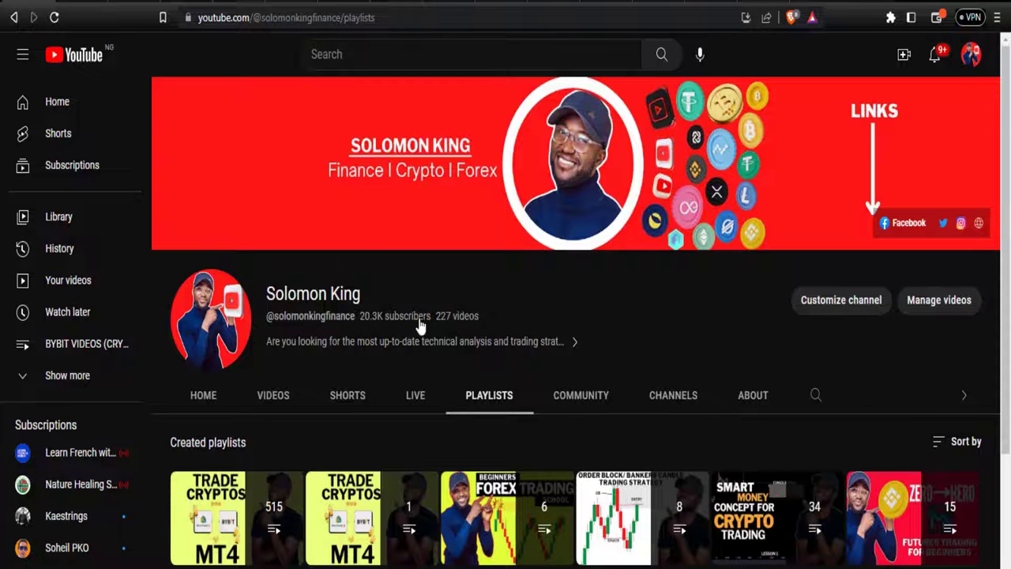
{"action": "left_click", "coordinate": [237, 4]}
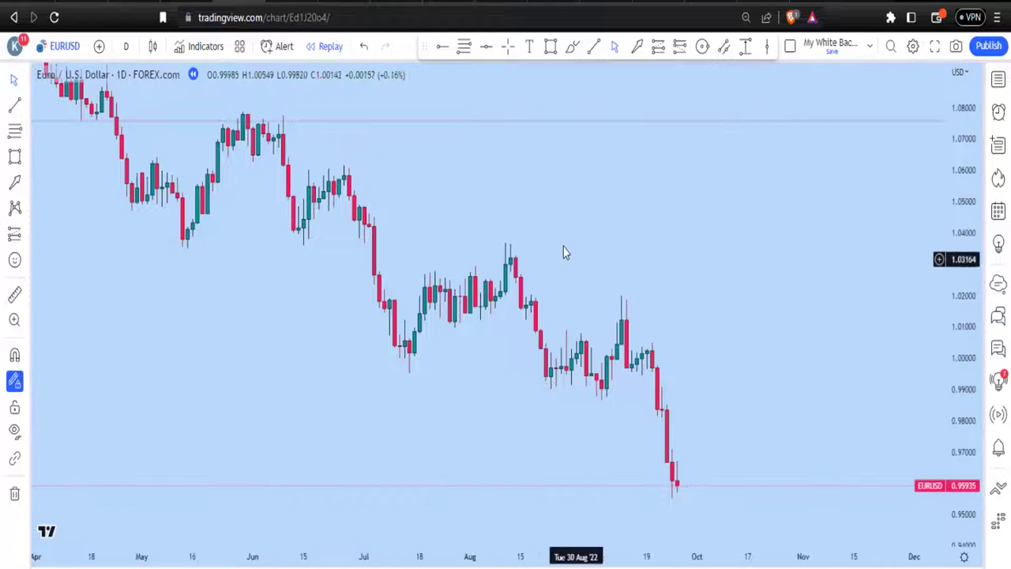
Draw a horizontal trend line at about 0.98656 from the 6 September low to 21 September and apply the BOS style template.
{"action": "left_click_drag", "start_coordinate": [418, 222], "coordinate": [566, 235]}
{"action": "scroll", "coordinate": [691, 247], "scroll_direction": "down", "scroll_amount": 4}
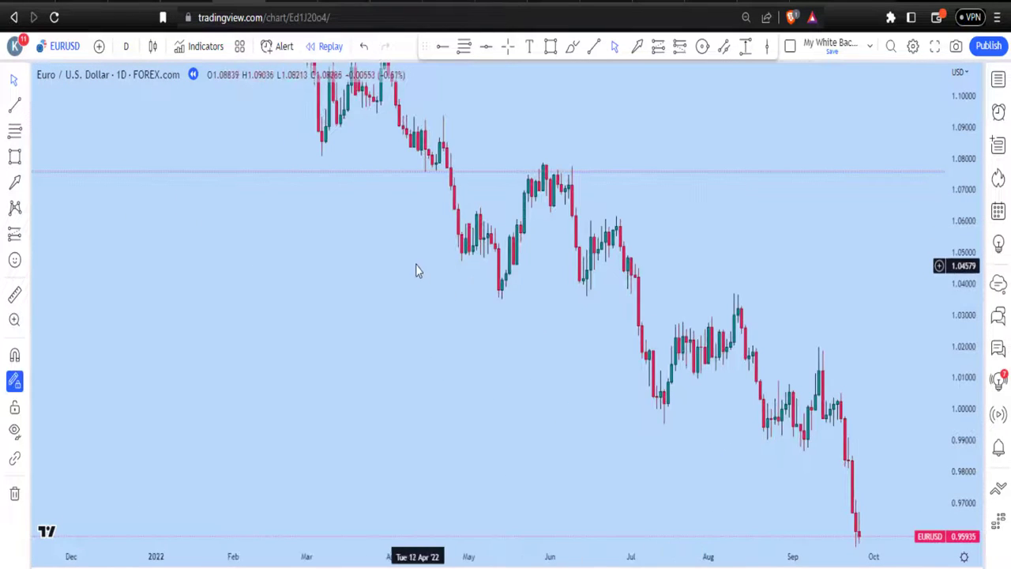
{"action": "left_click_drag", "start_coordinate": [415, 269], "coordinate": [293, 277]}
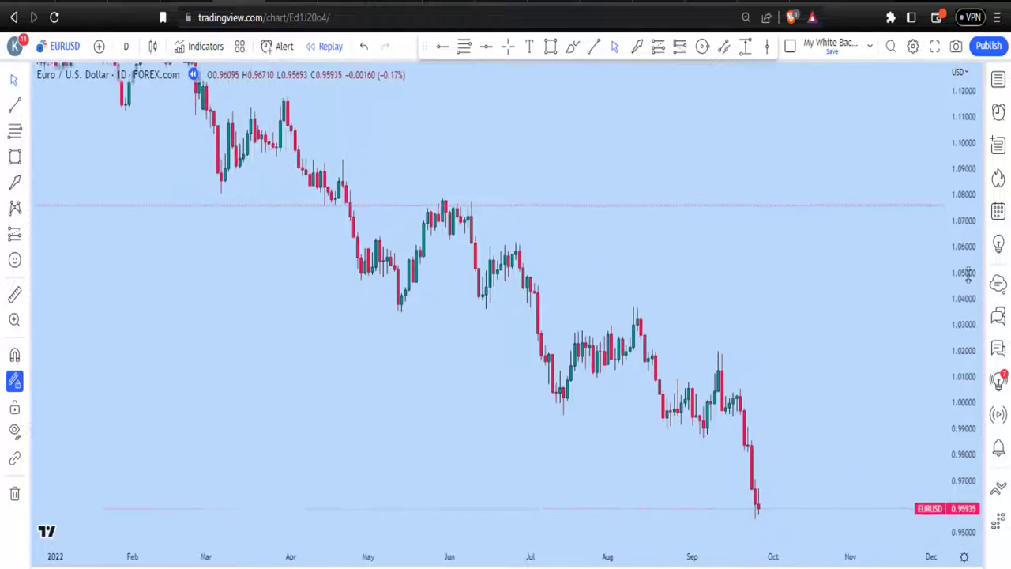
{"action": "left_click_drag", "start_coordinate": [269, 237], "coordinate": [210, 289]}
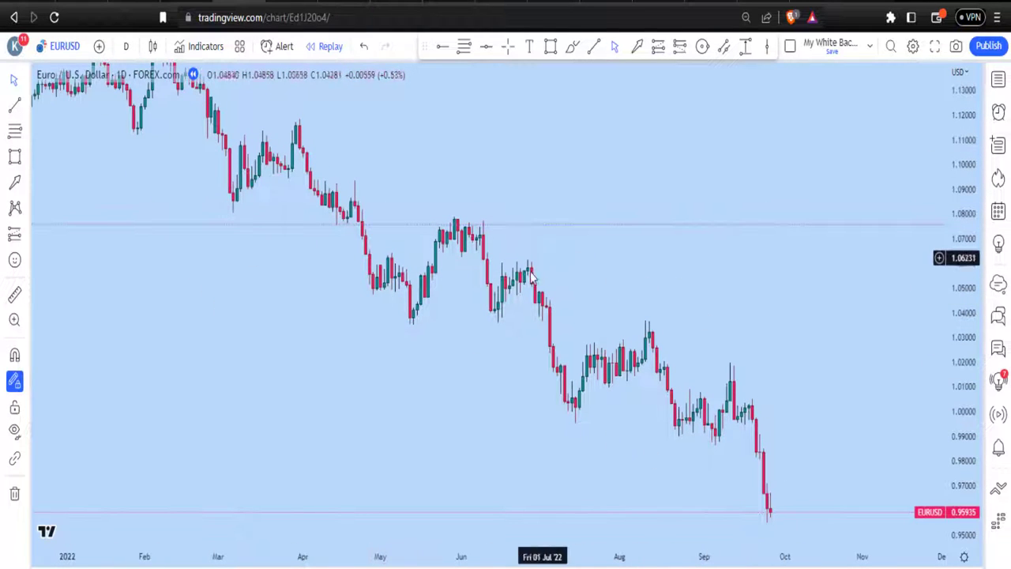
{"action": "scroll", "coordinate": [522, 282], "scroll_direction": "up", "scroll_amount": 3}
{"action": "left_click_drag", "start_coordinate": [495, 306], "coordinate": [443, 223]}
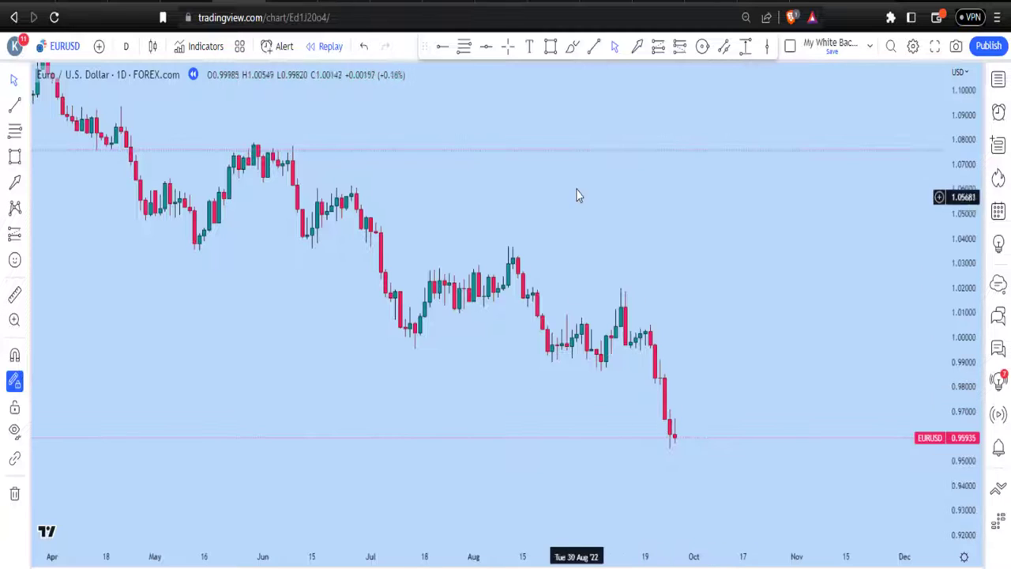
{"action": "left_click", "coordinate": [601, 372]}
{"action": "left_click", "coordinate": [655, 373]}
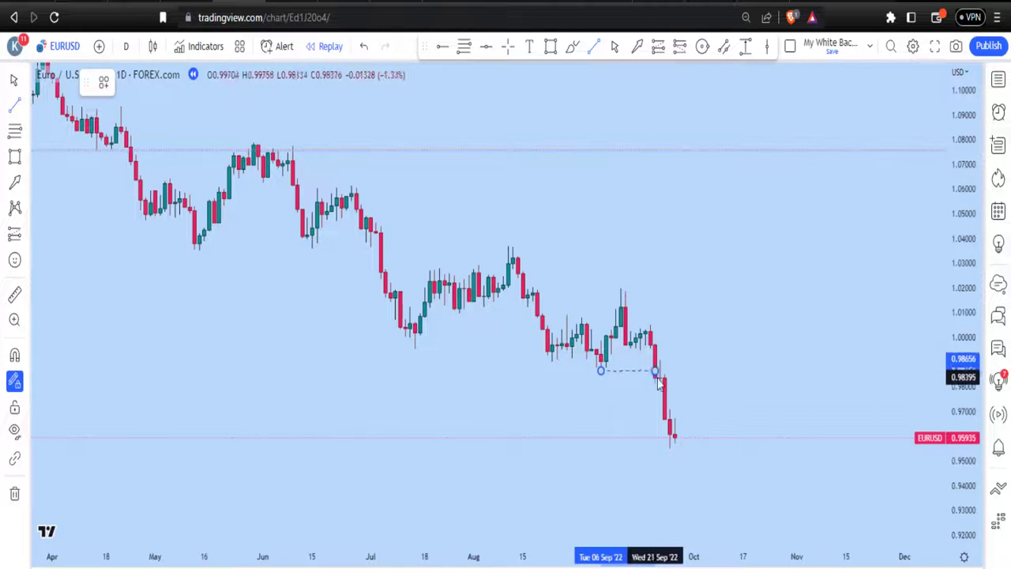
{"action": "left_click", "coordinate": [104, 83]}
{"action": "left_click", "coordinate": [119, 169]}
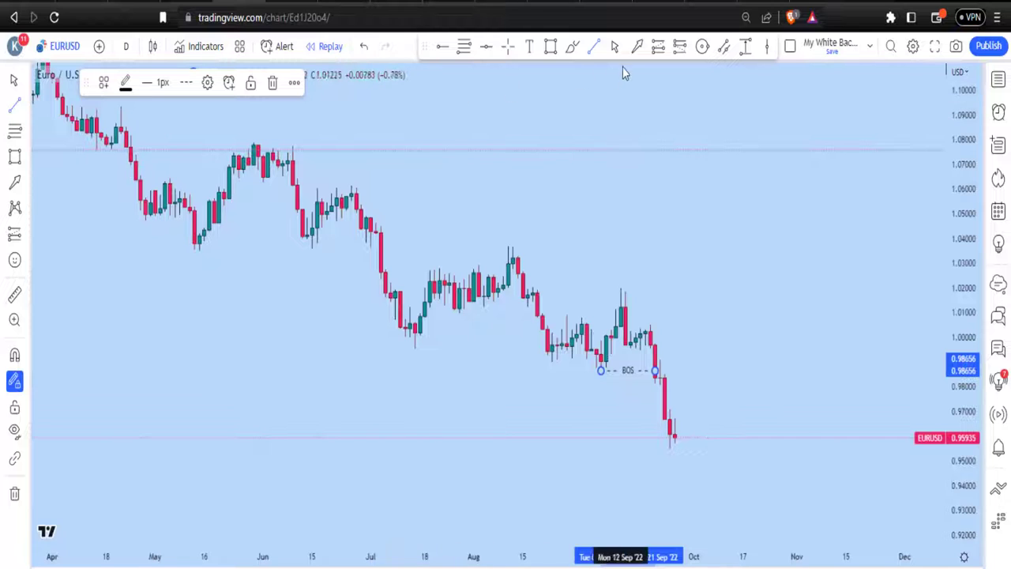
{"action": "left_click", "coordinate": [654, 228]}
Examine the EURUSD daily downtrend's swing highs and lows from early 2022 through late September.
{"action": "left_click_drag", "start_coordinate": [688, 292], "coordinate": [612, 249]}
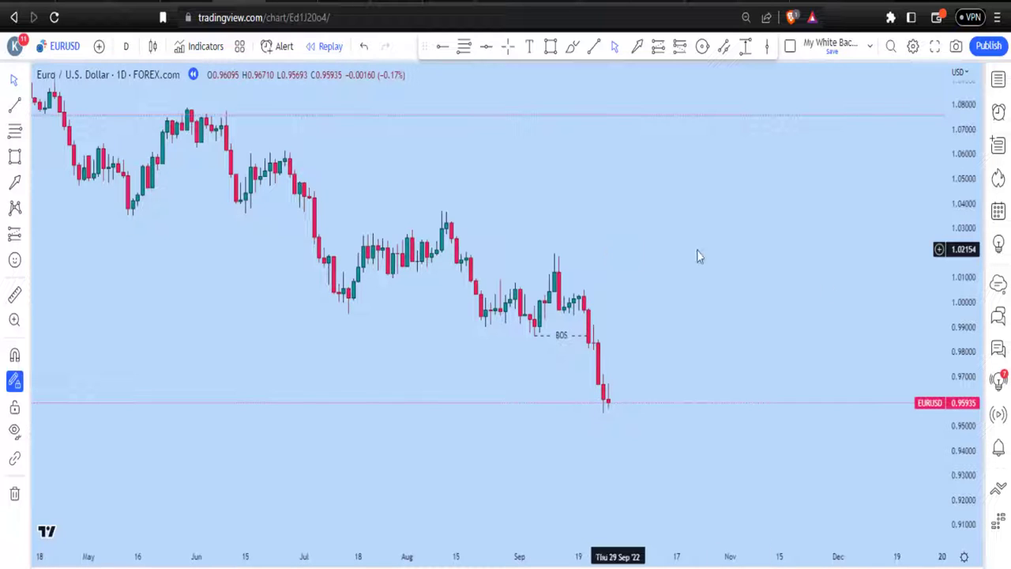
{"action": "left_click_drag", "start_coordinate": [963, 332], "coordinate": [947, 251]}
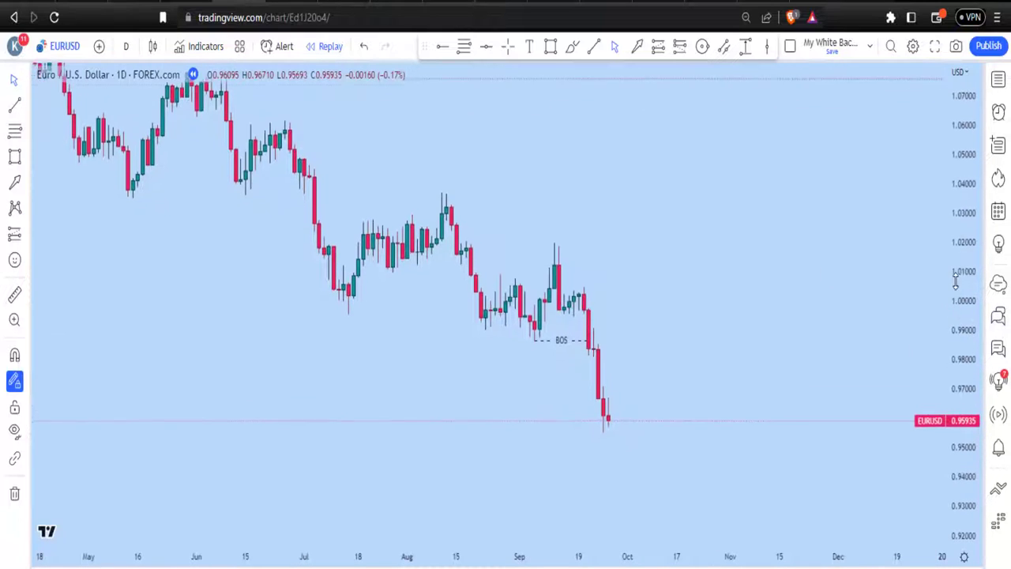
{"action": "scroll", "coordinate": [787, 286], "scroll_direction": "up", "scroll_amount": 2}
{"action": "scroll", "coordinate": [559, 244], "scroll_direction": "left", "scroll_amount": 3}
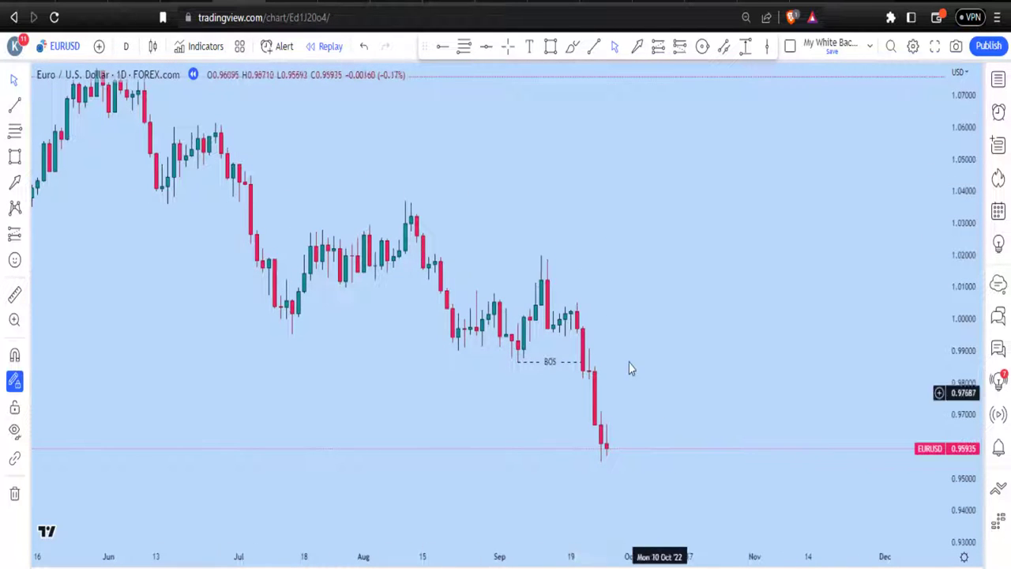
{"action": "left_click_drag", "start_coordinate": [644, 317], "coordinate": [592, 267]}
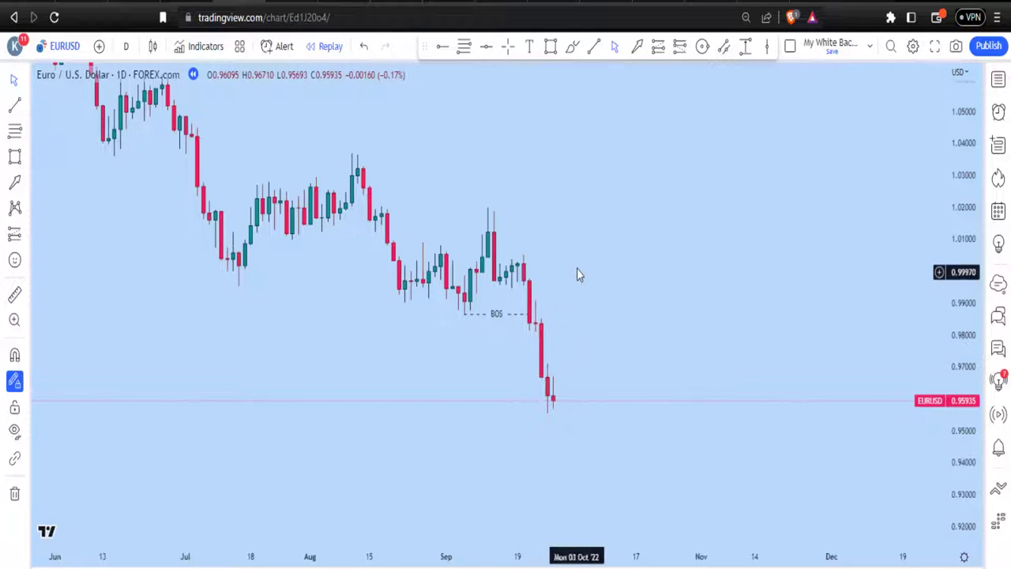
{"action": "left_click_drag", "start_coordinate": [383, 286], "coordinate": [557, 419]}
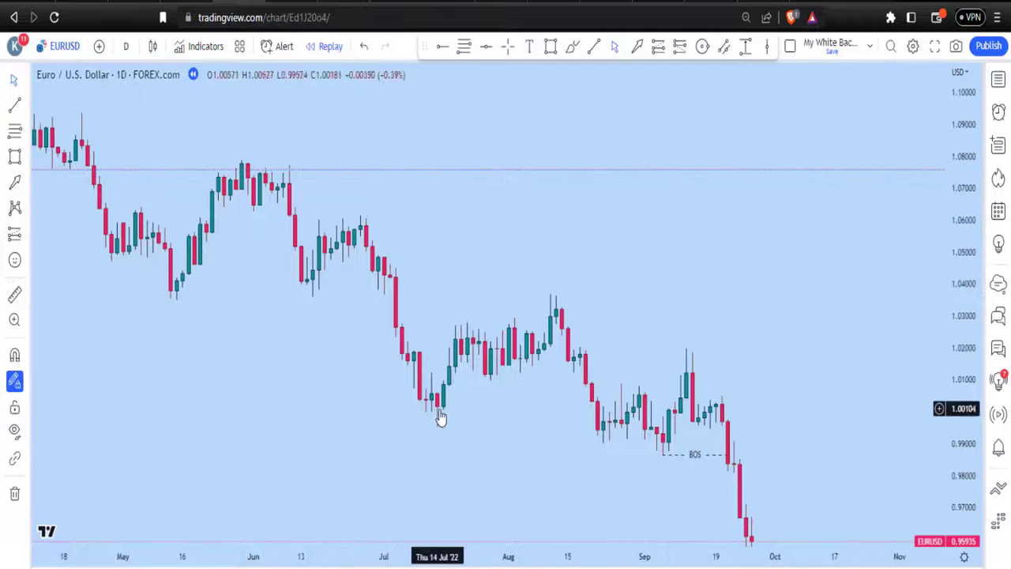
{"action": "left_click_drag", "start_coordinate": [316, 337], "coordinate": [373, 399]}
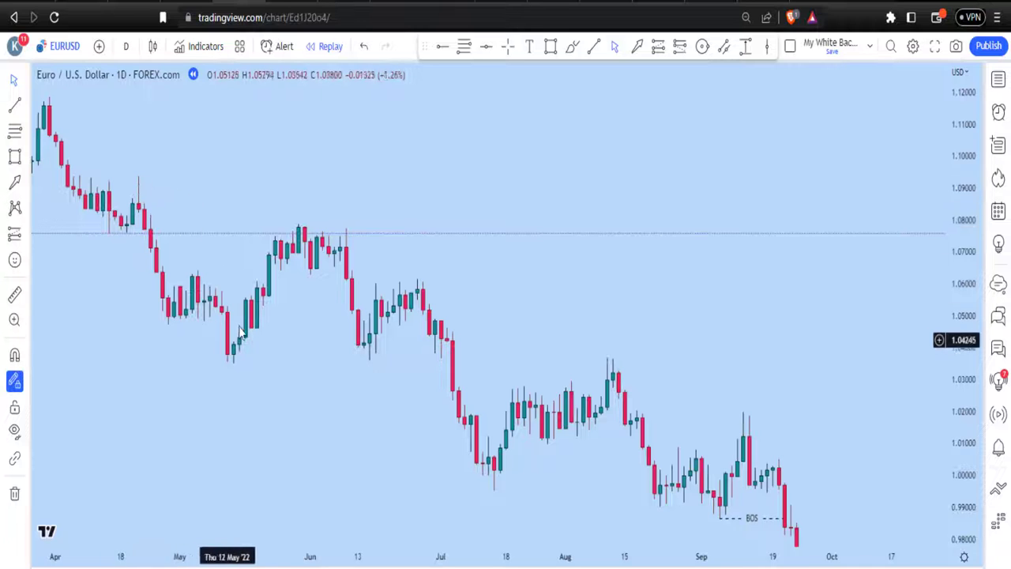
{"action": "left_click_drag", "start_coordinate": [240, 196], "coordinate": [384, 282]}
{"action": "left_click_drag", "start_coordinate": [184, 211], "coordinate": [404, 286]}
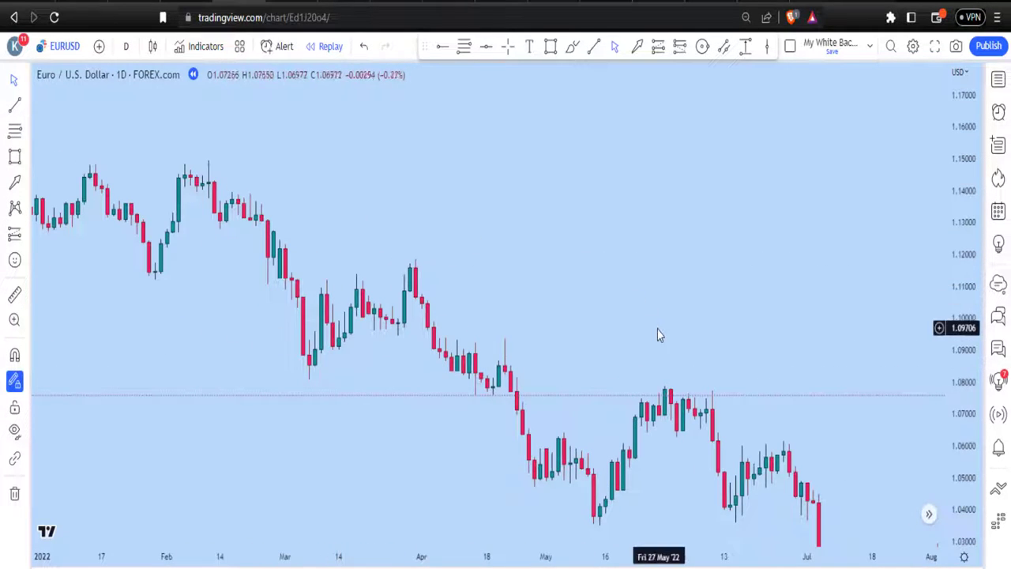
{"action": "left_click_drag", "start_coordinate": [657, 329], "coordinate": [226, 118]}
{"action": "left_click_drag", "start_coordinate": [670, 368], "coordinate": [431, 259]}
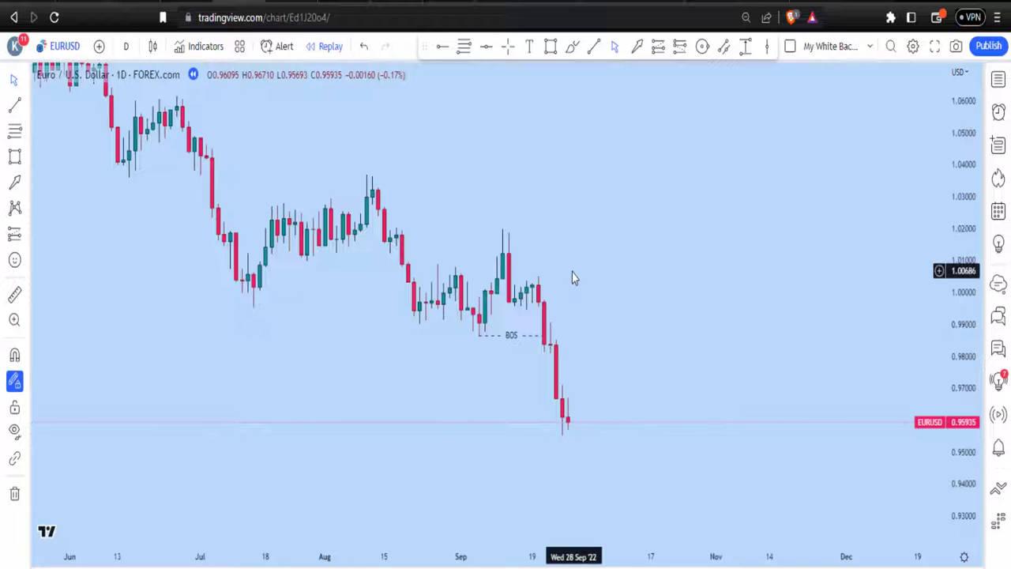
Draw a rectangle zone from the 19 September candle to 29 November, between about 1.00261 and 0.99567.
{"action": "left_click", "coordinate": [551, 46]}
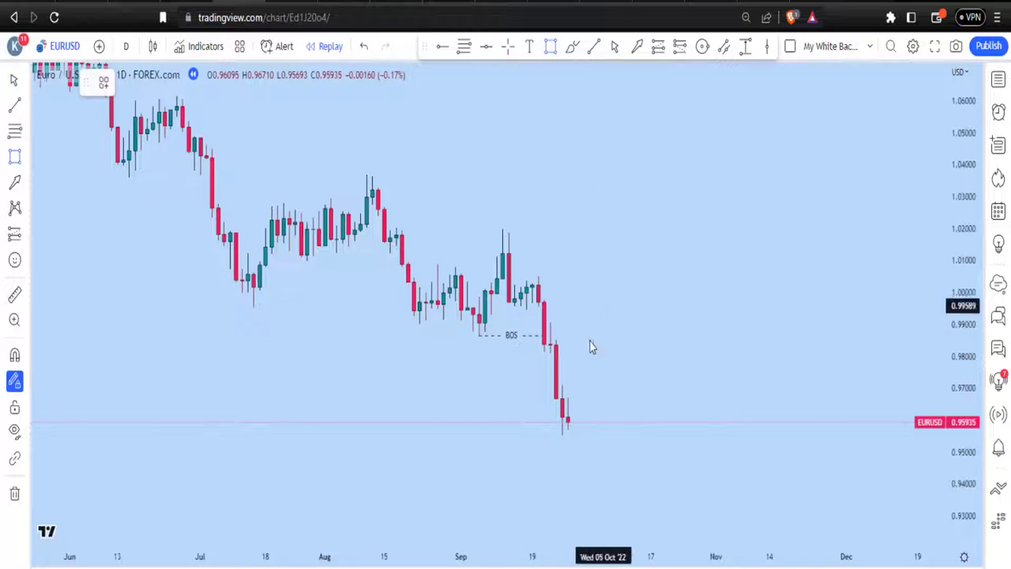
{"action": "left_click", "coordinate": [534, 289]}
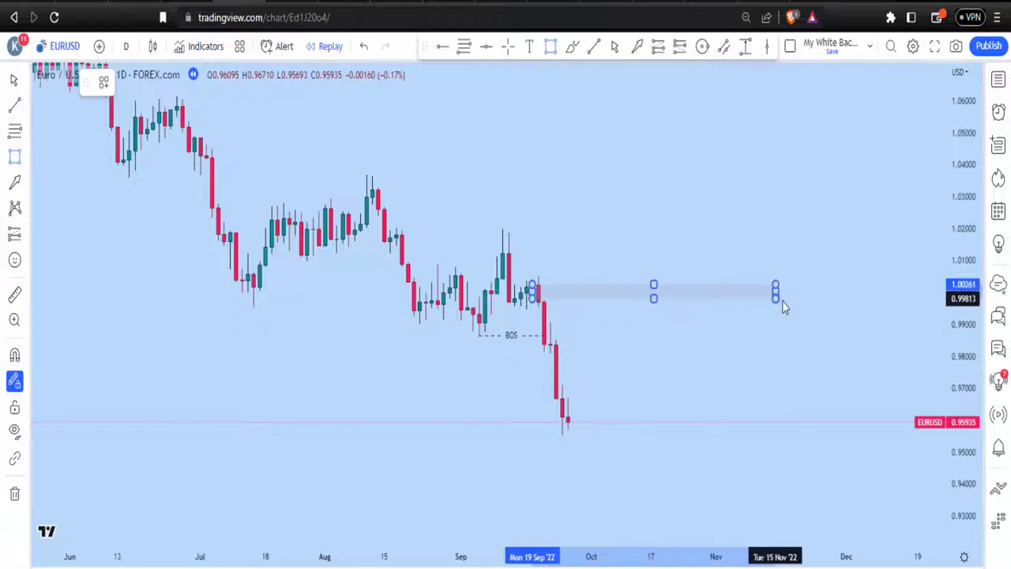
{"action": "left_click", "coordinate": [835, 307]}
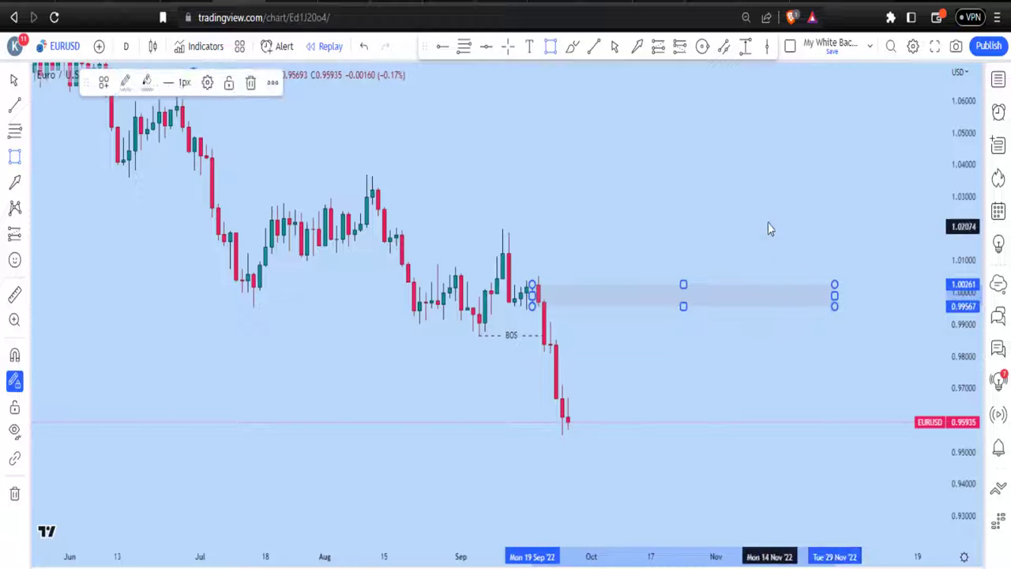
{"action": "left_click", "coordinate": [601, 361]}
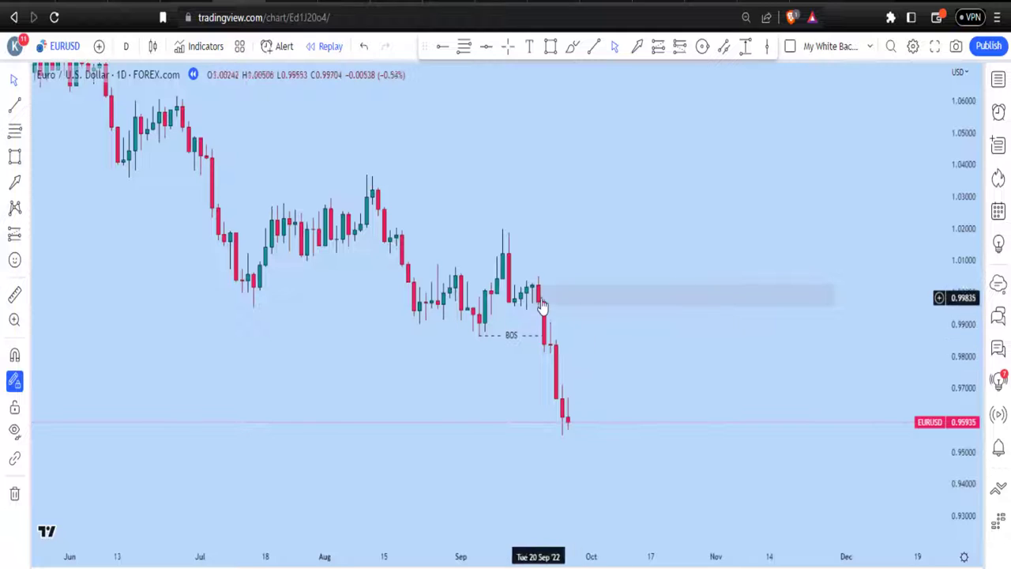
Draw a horizontal parallel channel just below the rectangle zone, from 20 September to 10 November between about 0.99588 and 0.99065.
{"action": "scroll", "coordinate": [564, 226], "scroll_direction": "up", "scroll_amount": 3}
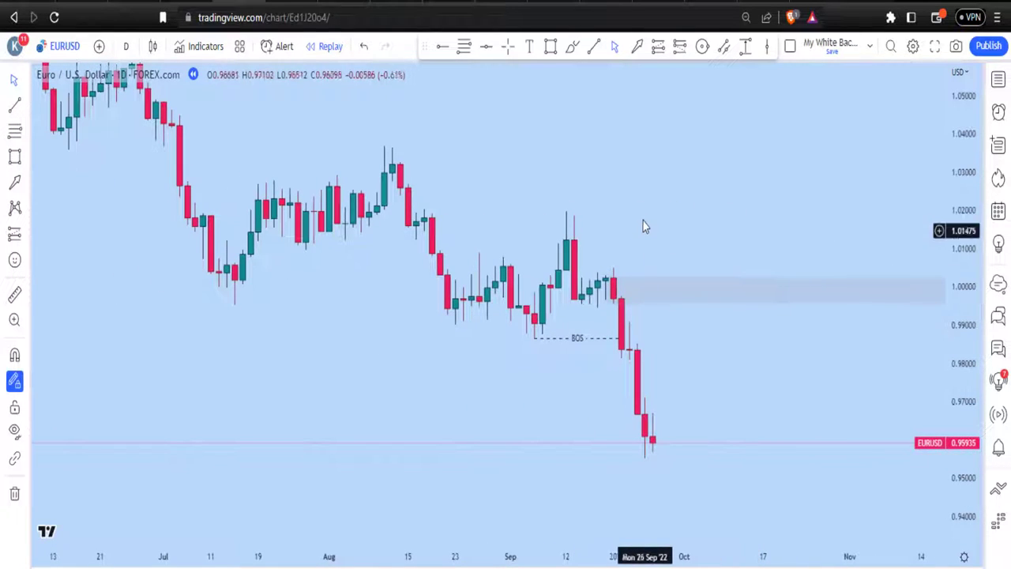
{"action": "left_click", "coordinate": [726, 48]}
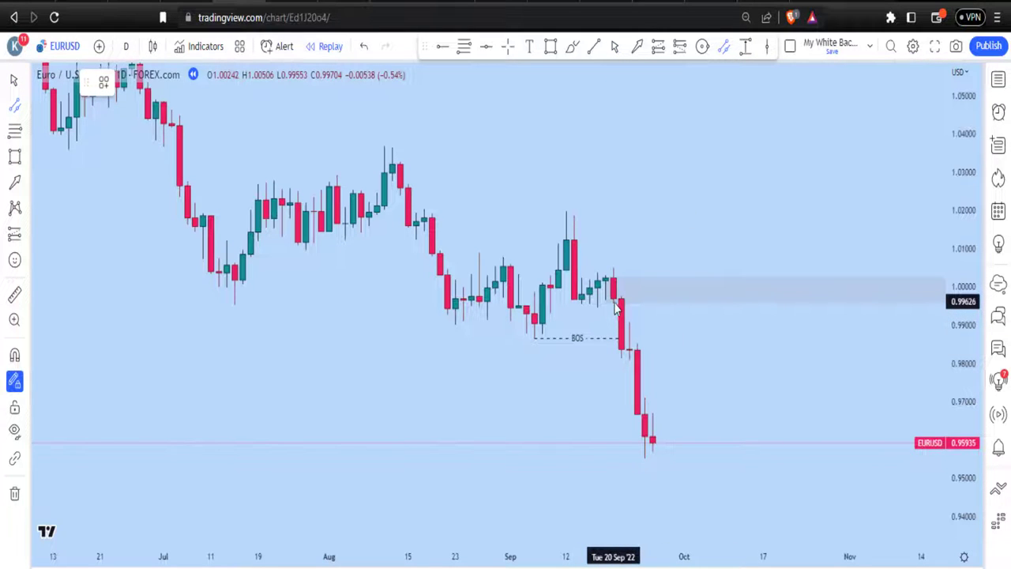
{"action": "left_click_drag", "start_coordinate": [616, 304], "coordinate": [907, 305]}
{"action": "left_click", "coordinate": [906, 325]}
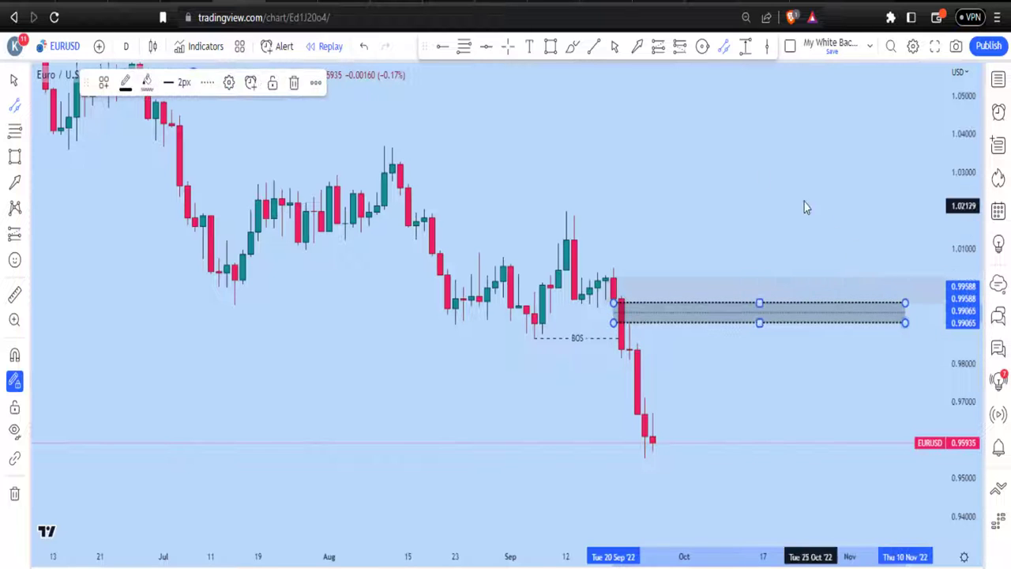
{"action": "left_click", "coordinate": [686, 190]}
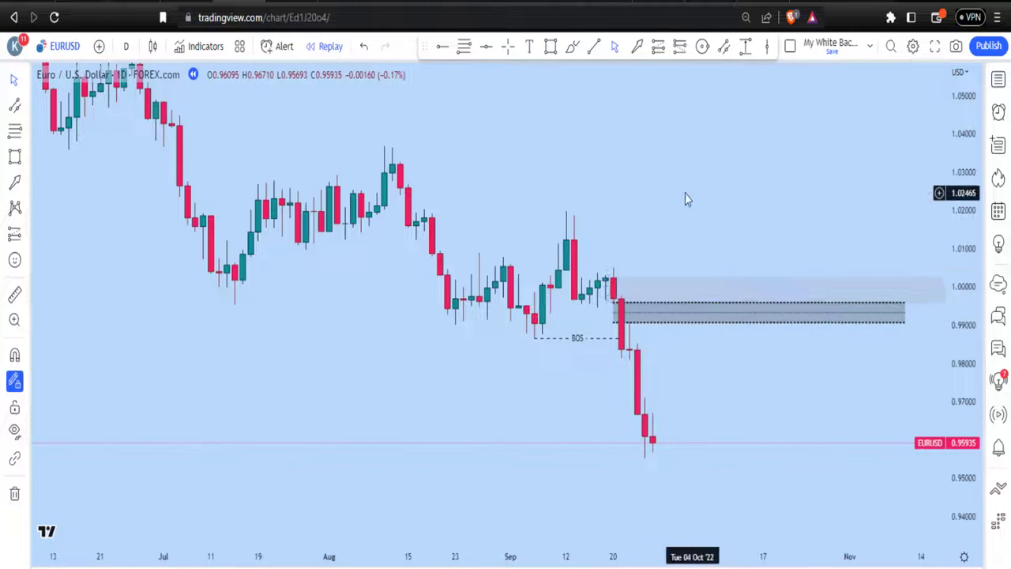
Draw a horizontal trend line at about 0.9813 from 22 September to 9 November and place a copy at about 0.9712 starting 23 September.
{"action": "left_click_drag", "start_coordinate": [670, 211], "coordinate": [580, 181]}
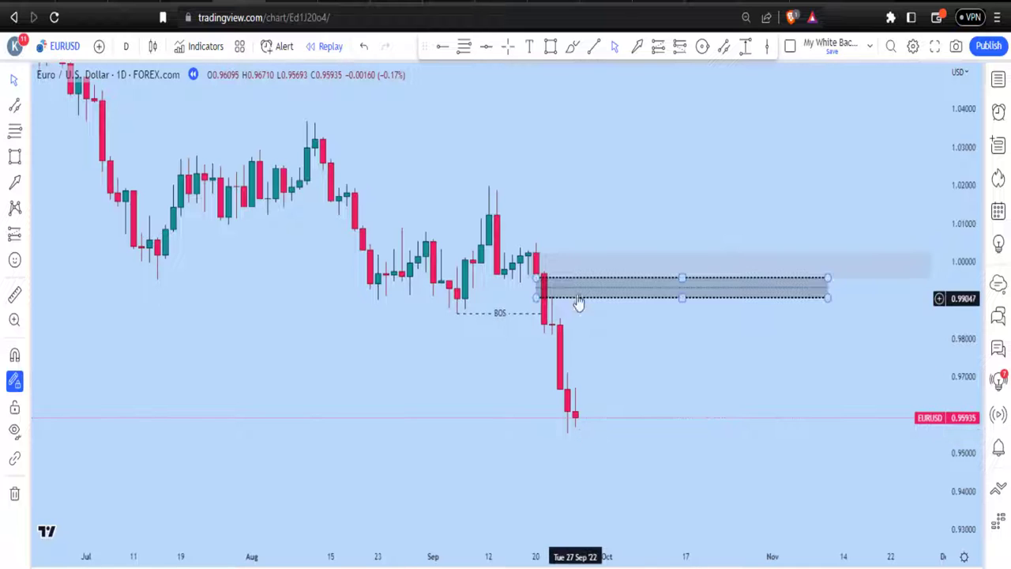
{"action": "left_click", "coordinate": [594, 48]}
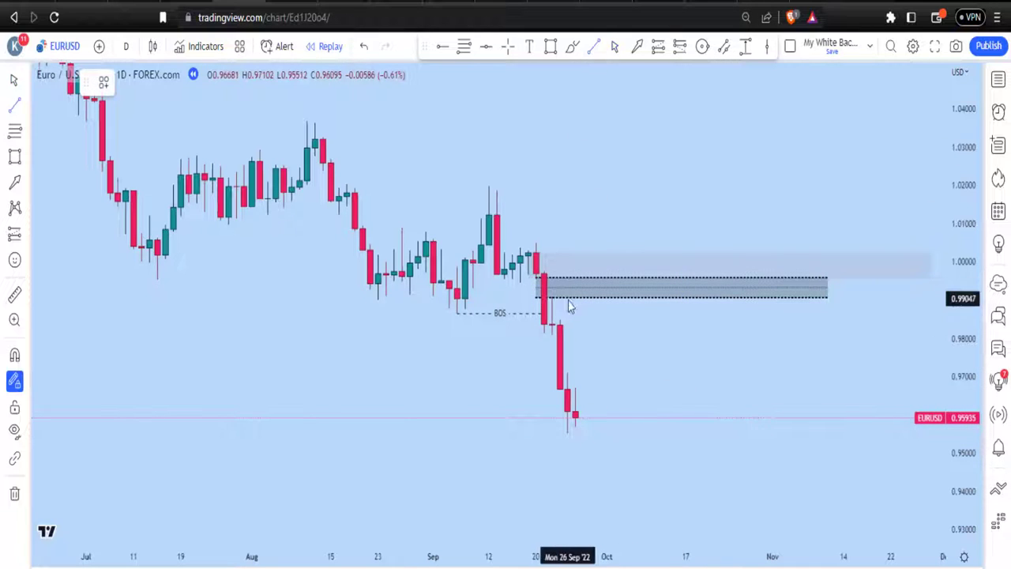
{"action": "left_click", "coordinate": [551, 332]}
{"action": "left_click", "coordinate": [747, 339]}
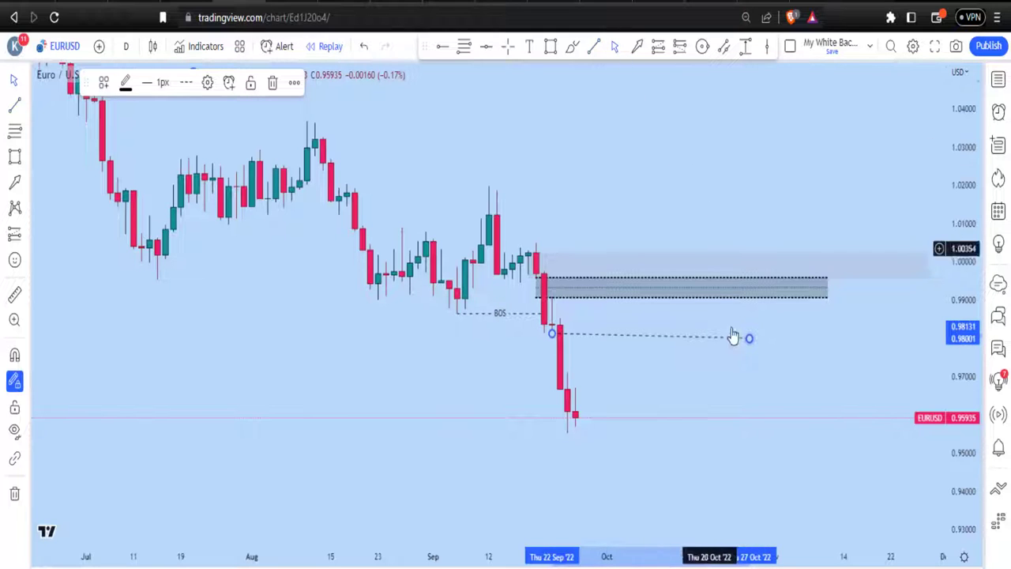
{"action": "left_click", "coordinate": [754, 346]}
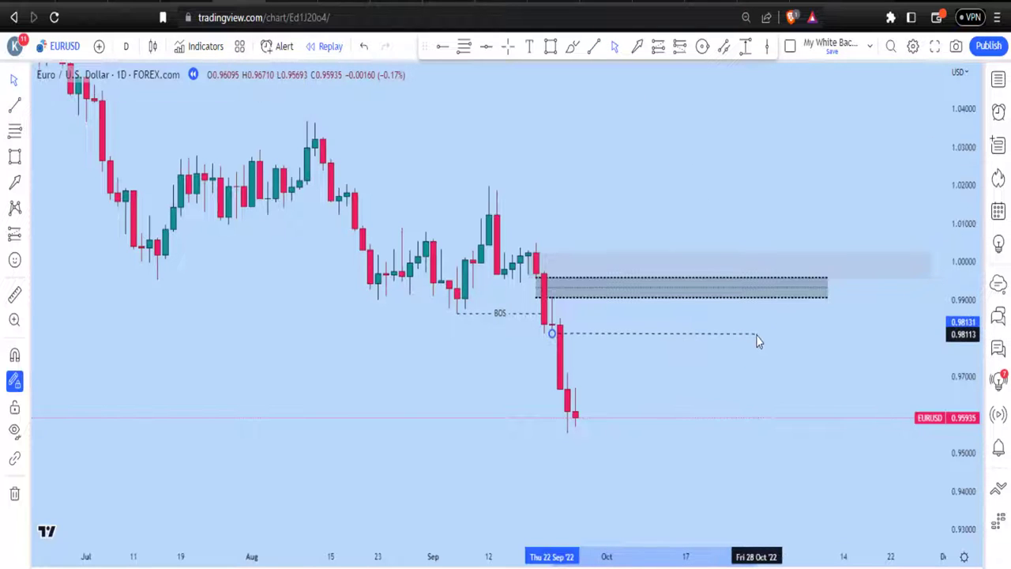
{"action": "left_click_drag", "start_coordinate": [757, 340], "coordinate": [819, 332]}
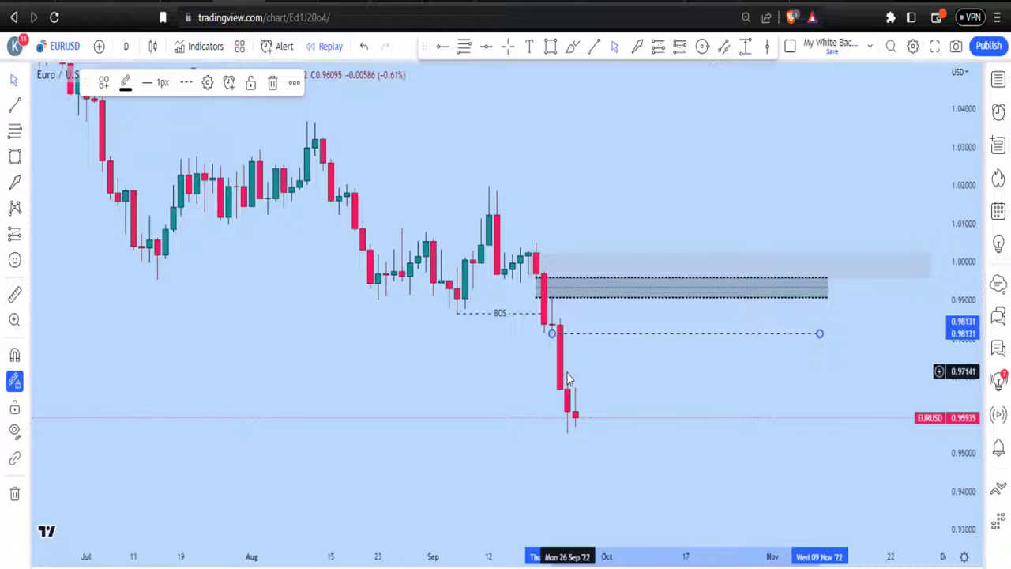
{"action": "left_click_drag", "start_coordinate": [589, 332], "coordinate": [577, 366]}
{"action": "left_click_drag", "start_coordinate": [675, 373], "coordinate": [675, 379]}
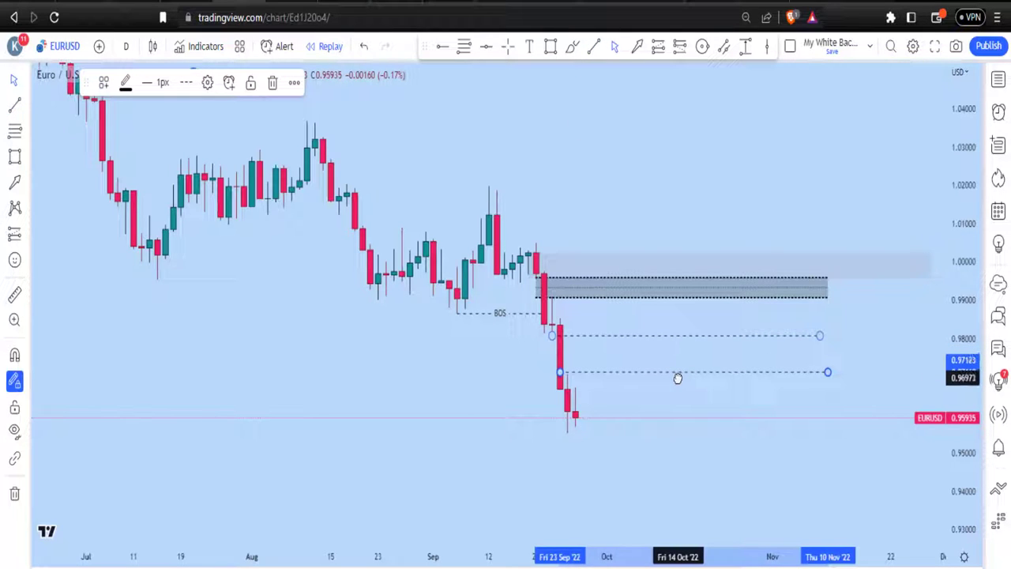
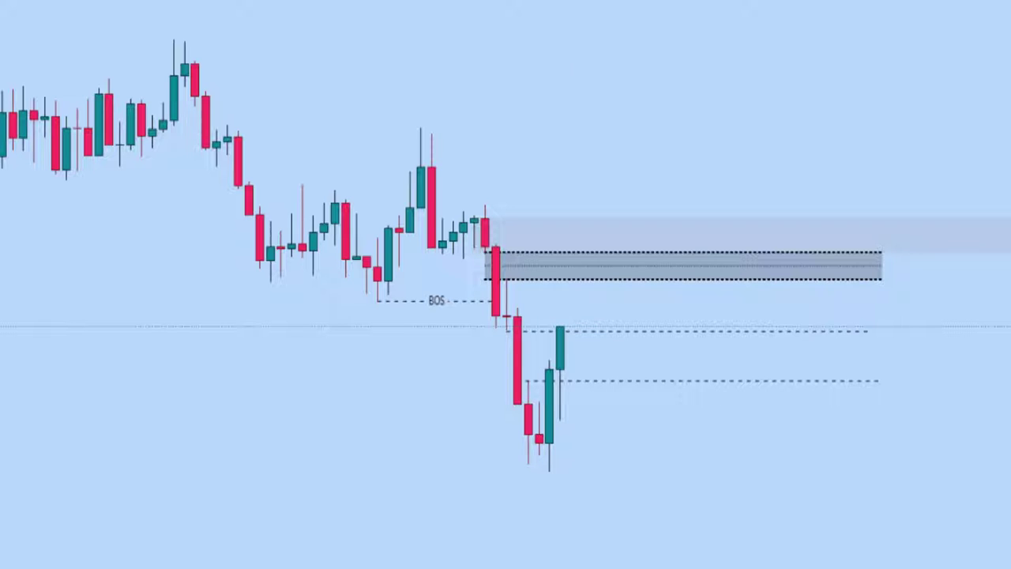
Draw a Fibonacci retracement from the 20 September high at about 1.00541 down to the swing low at about 0.95423.
{"action": "left_click", "coordinate": [485, 204]}
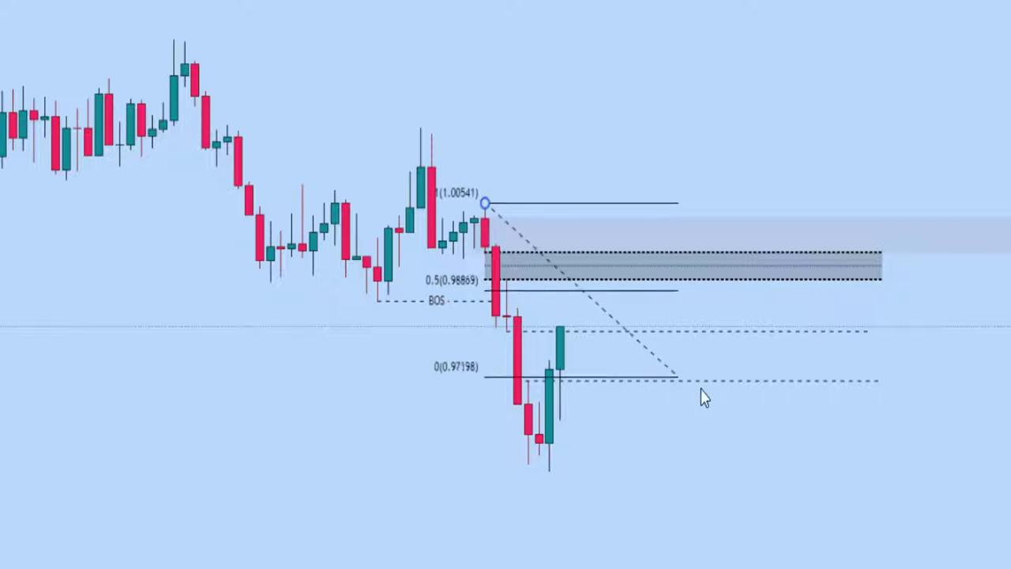
{"action": "left_click", "coordinate": [774, 473]}
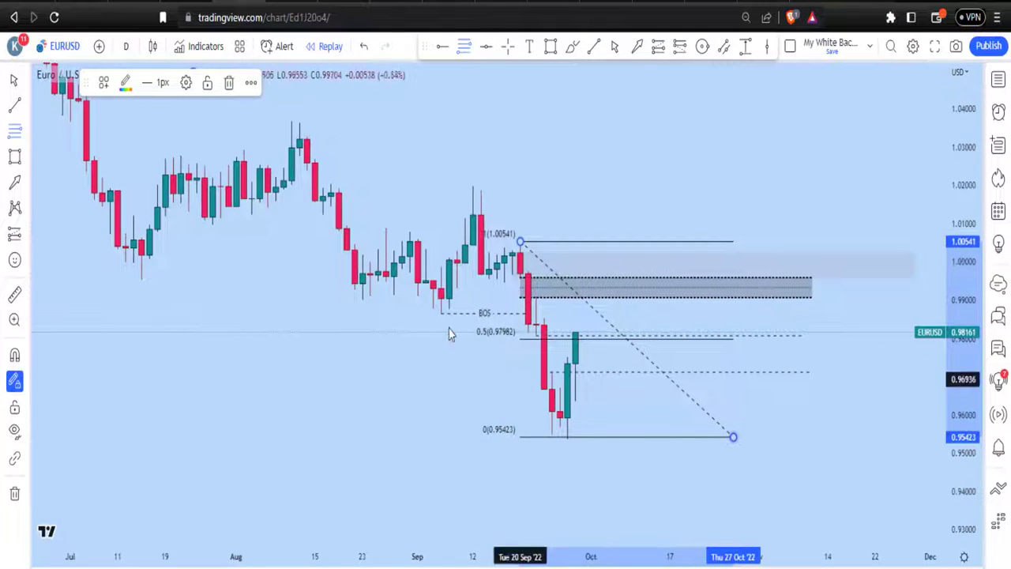
Switch the EURUSD chart to the 4-hour timeframe and stretch the price scale around the September decline.
{"action": "left_click", "coordinate": [126, 47]}
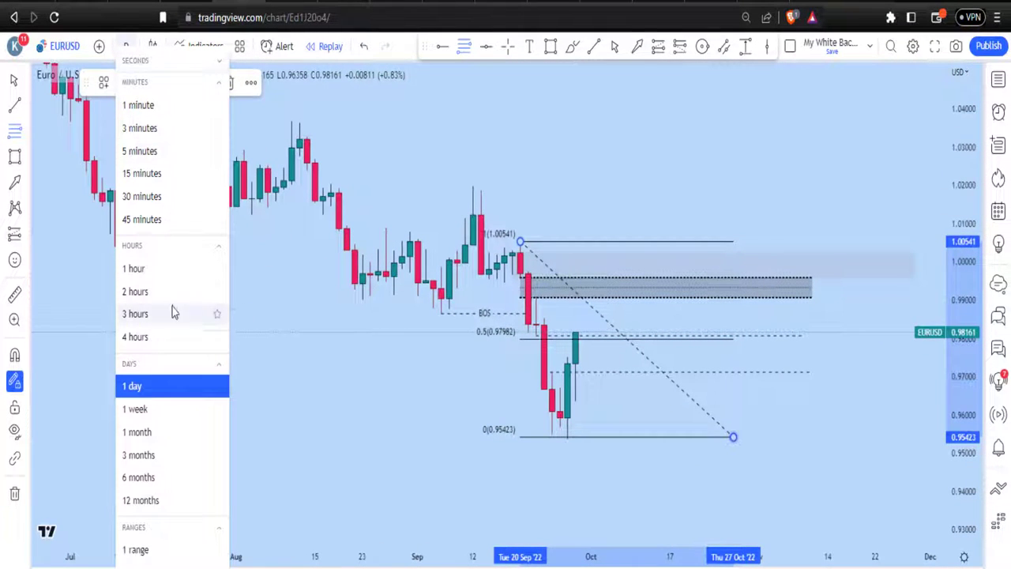
{"action": "left_click", "coordinate": [139, 336]}
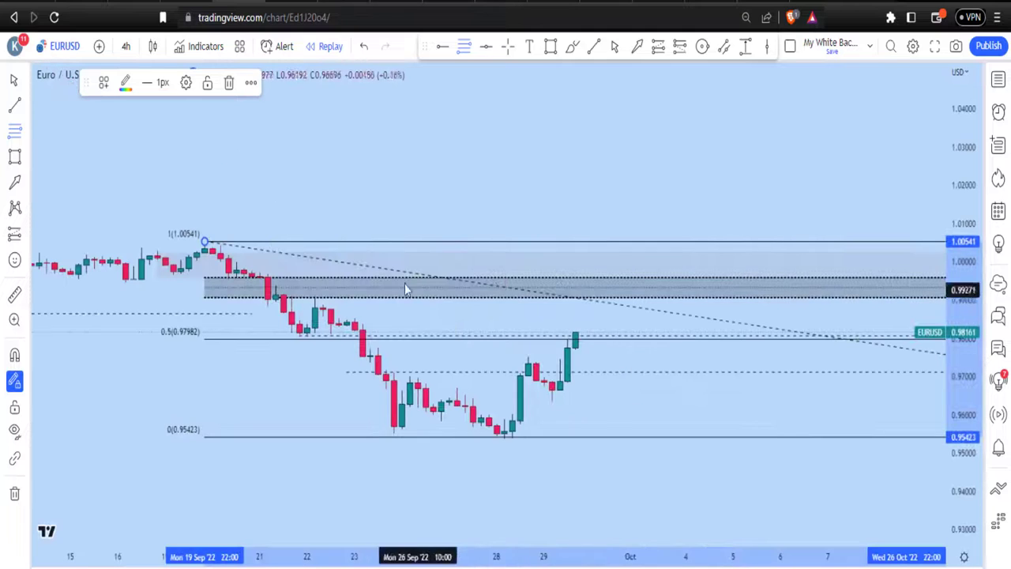
{"action": "left_click_drag", "start_coordinate": [969, 299], "coordinate": [969, 403]}
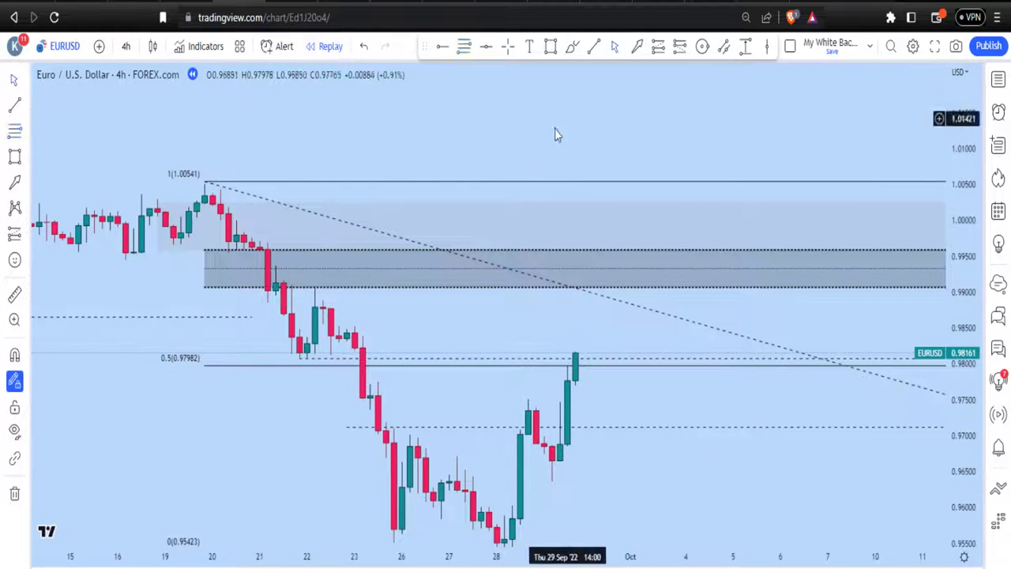
{"action": "left_click_drag", "start_coordinate": [475, 158], "coordinate": [553, 107]}
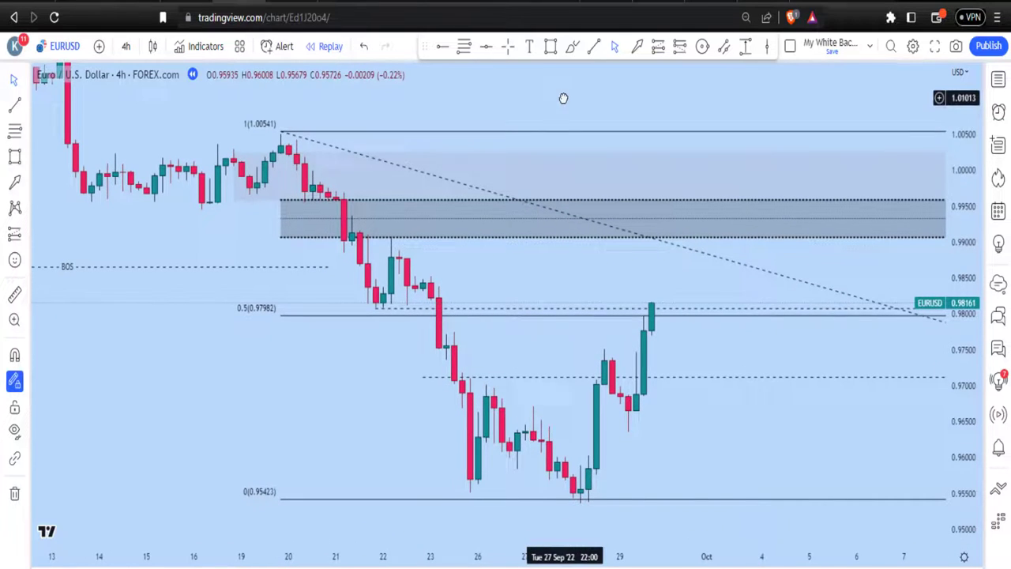
Delete the Fibonacci retracement and the two dashed trend lines below the supply zones.
{"action": "left_click", "coordinate": [525, 212]}
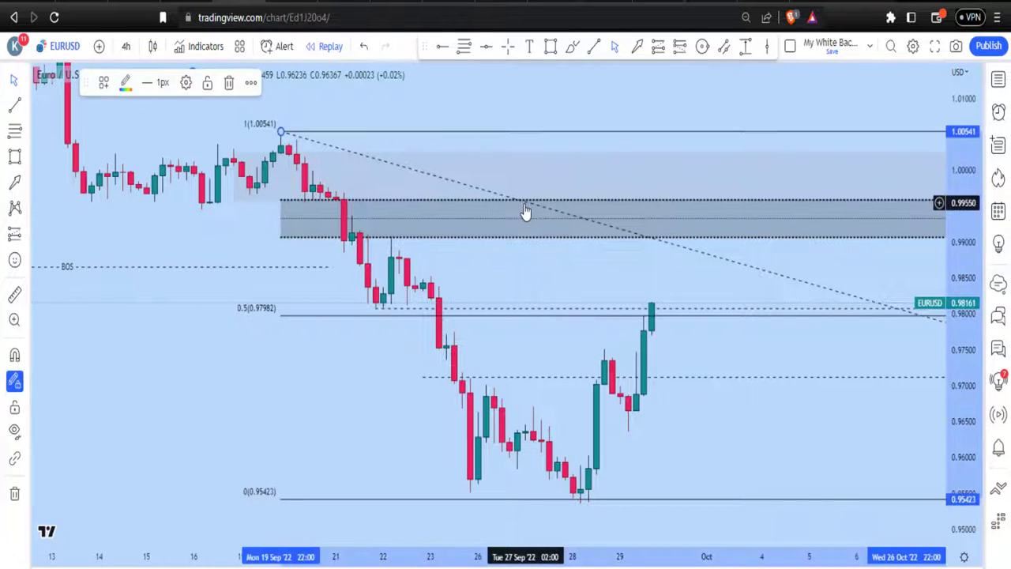
{"action": "key", "text": "Delete"}
{"action": "scroll", "coordinate": [750, 276], "scroll_direction": "down", "scroll_amount": 5}
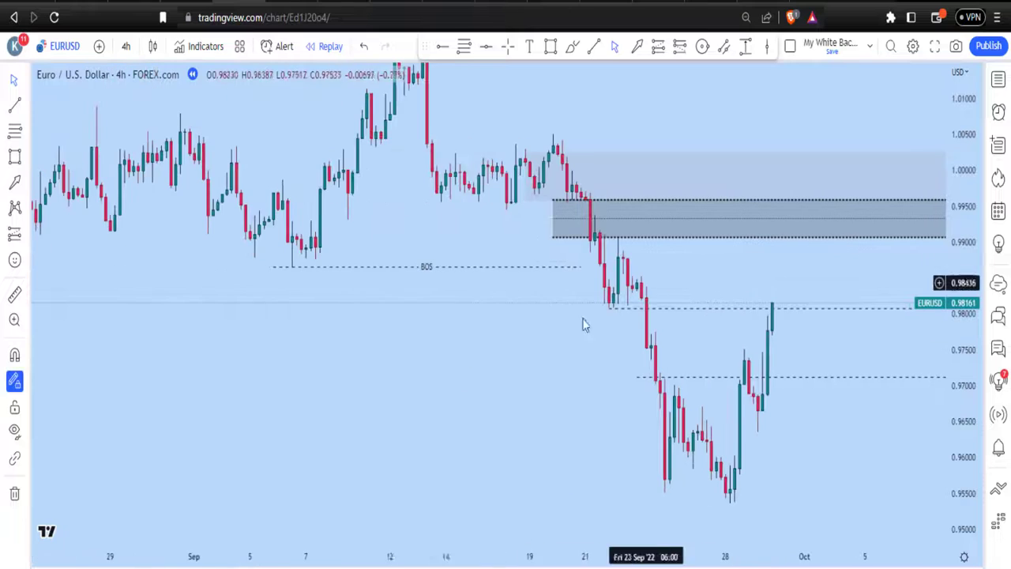
{"action": "left_click_drag", "start_coordinate": [556, 346], "coordinate": [342, 416]}
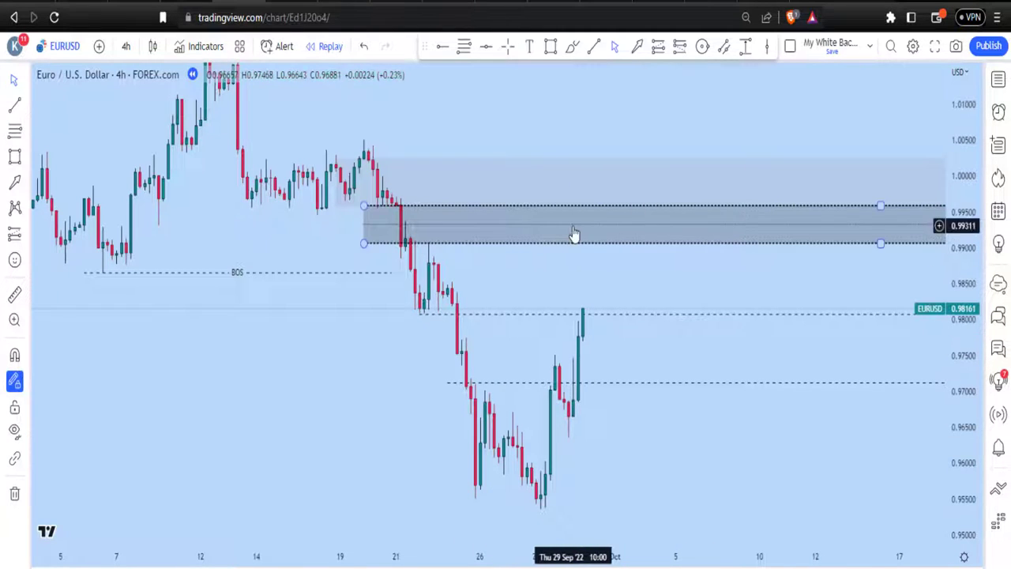
{"action": "scroll", "coordinate": [551, 472], "scroll_direction": "up", "scroll_amount": 2}
{"action": "left_click_drag", "start_coordinate": [551, 472], "coordinate": [646, 462]}
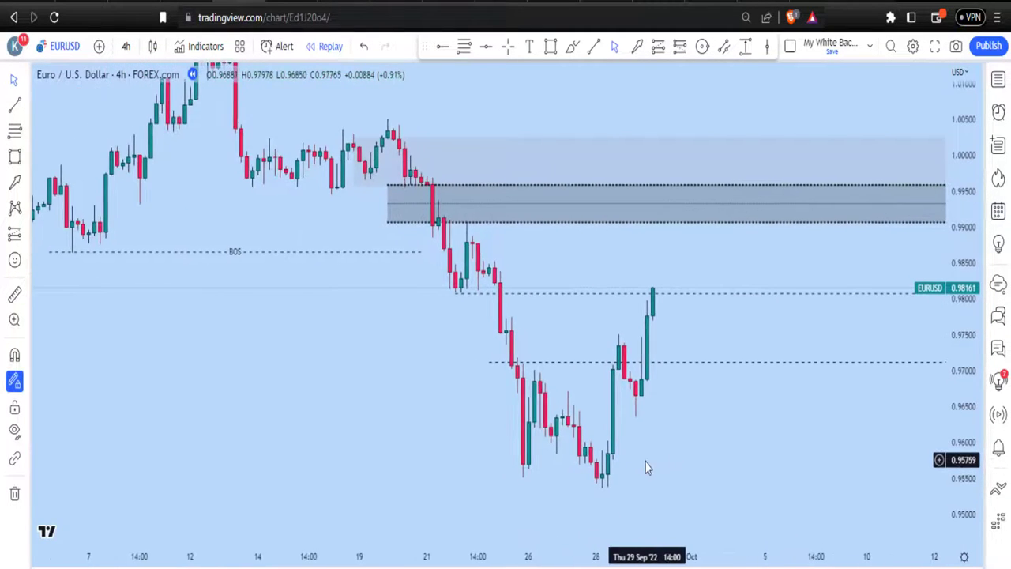
{"action": "left_click", "coordinate": [701, 364]}
{"action": "key", "text": "Delete"}
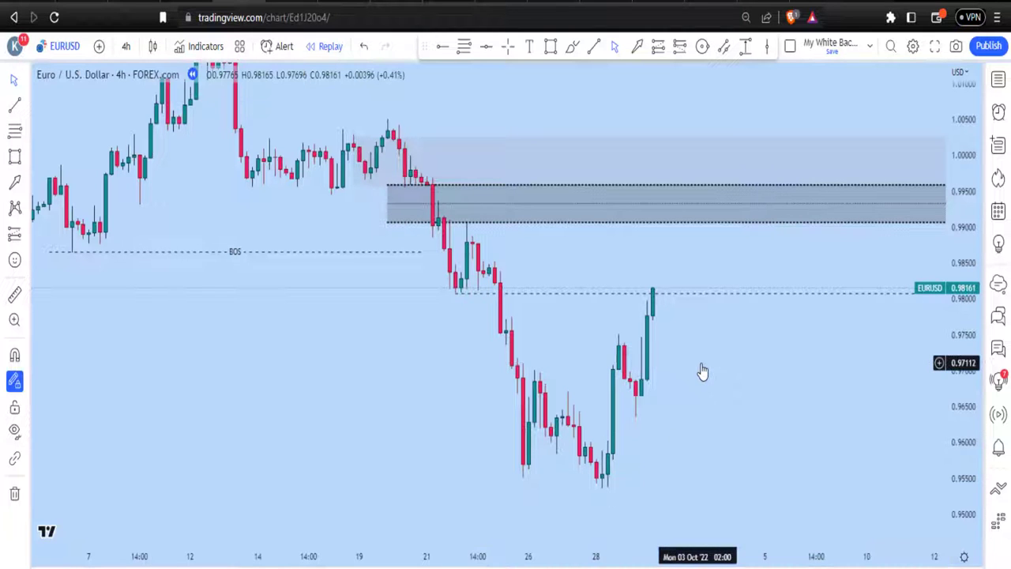
{"action": "left_click", "coordinate": [681, 294]}
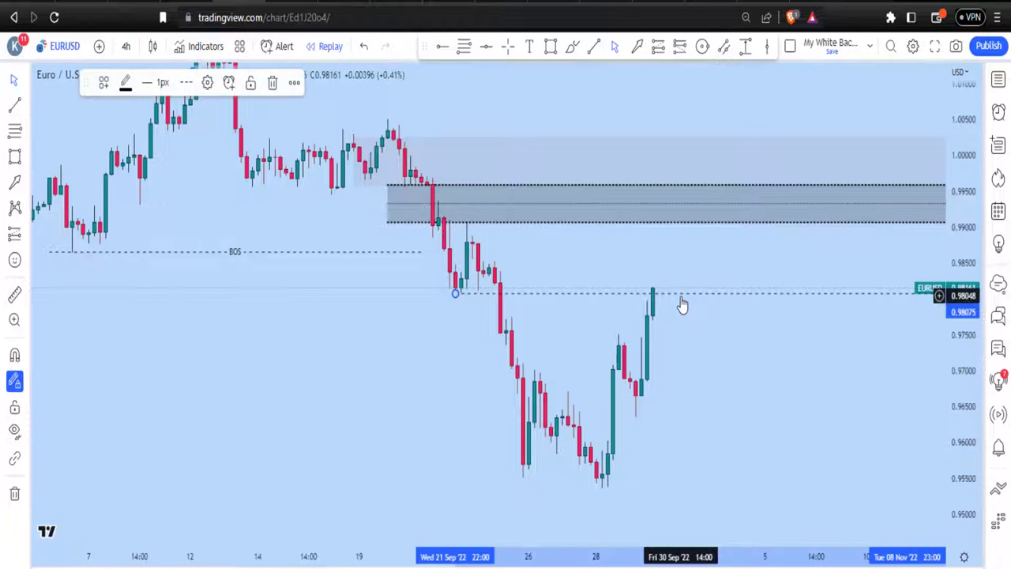
{"action": "key", "text": "Delete"}
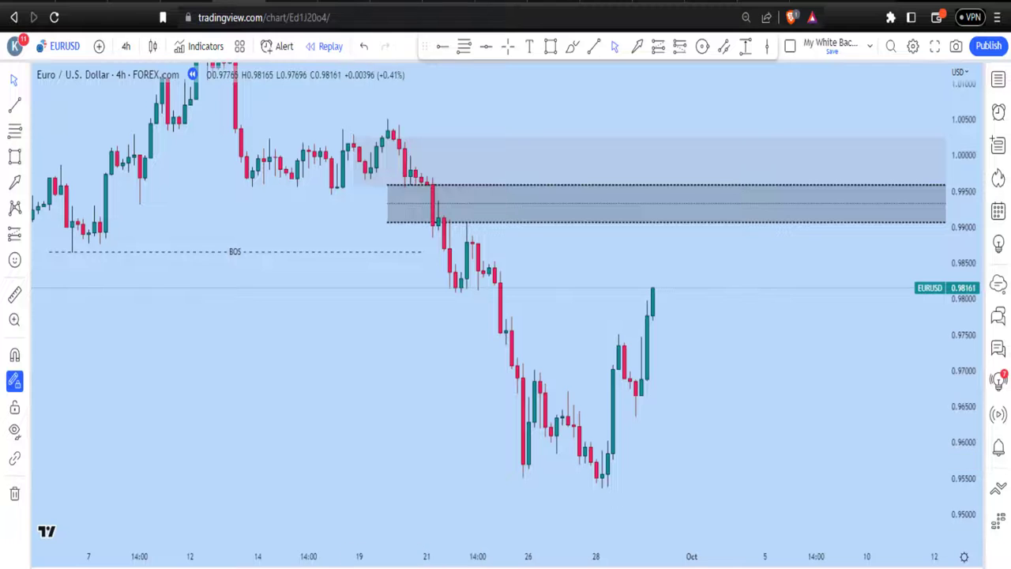
Rewind the bar replay to the 28 September 18:00 candle.
{"action": "left_click", "coordinate": [330, 46]}
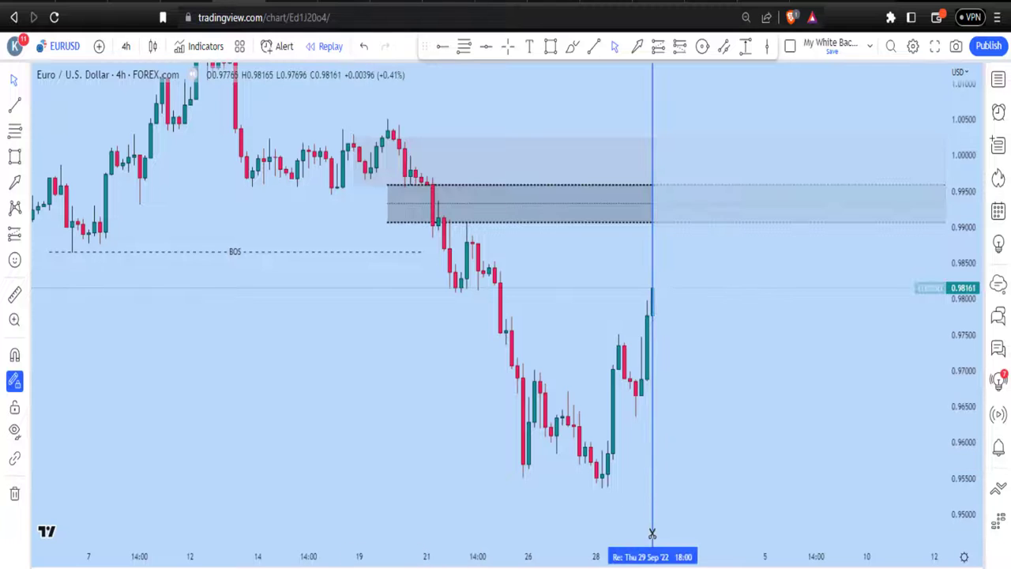
{"action": "left_click", "coordinate": [623, 365]}
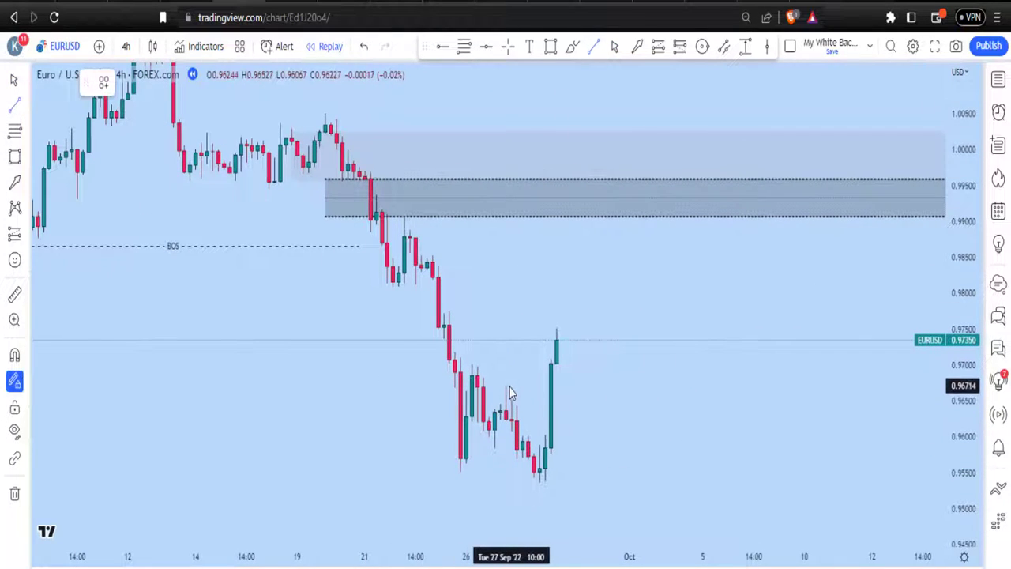
Draw a horizontal trend line at about 0.9672 from 27 September 06:00 to 28 September 18:00 and apply the CHOCH template.
{"action": "left_click", "coordinate": [506, 385]}
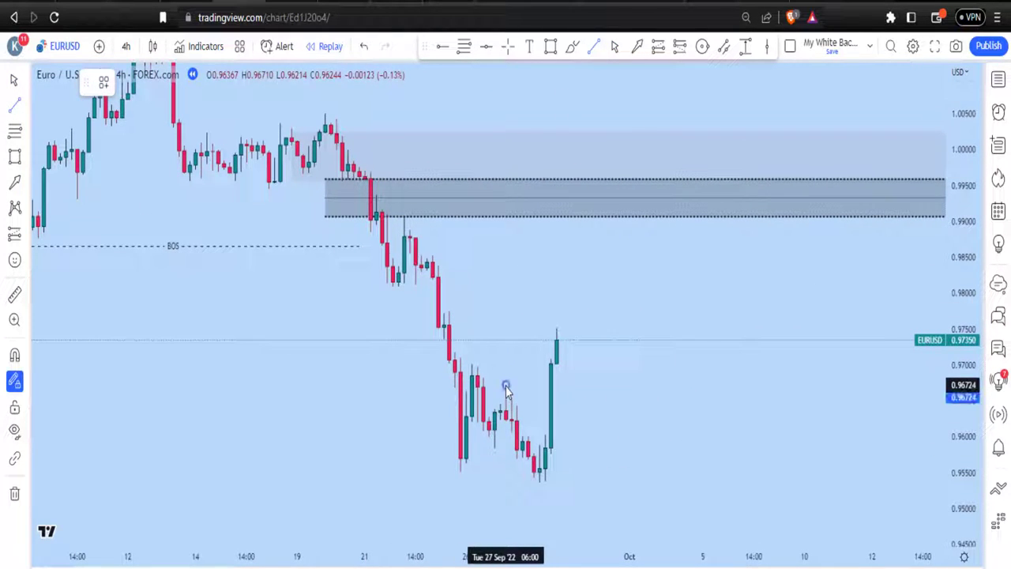
{"action": "left_click", "coordinate": [556, 388]}
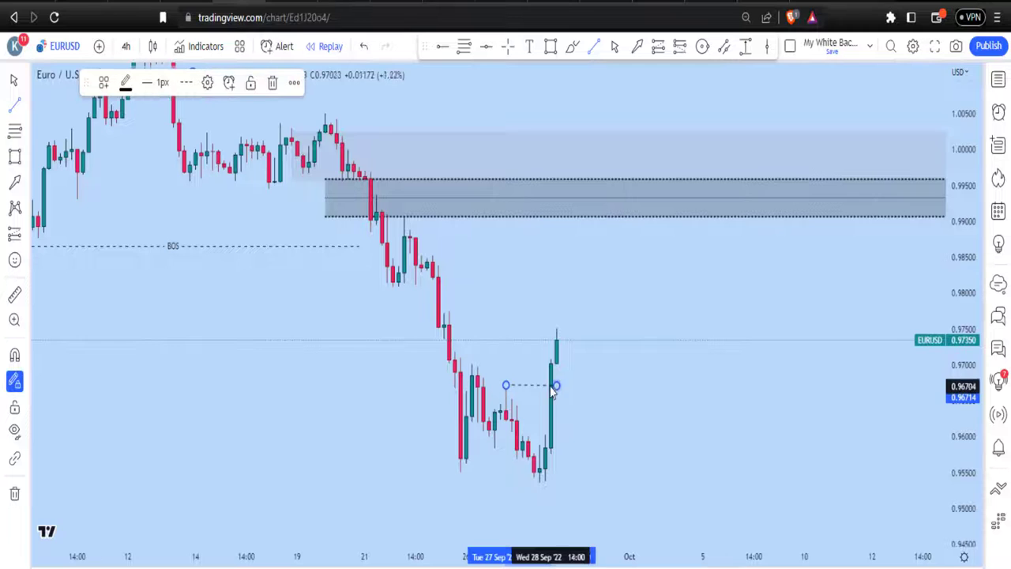
{"action": "left_click", "coordinate": [103, 82]}
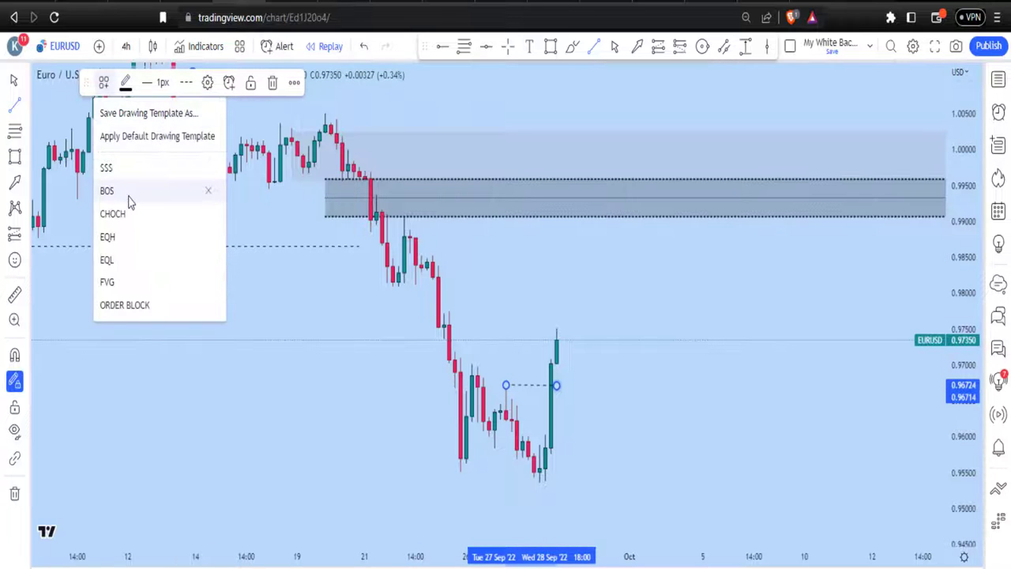
{"action": "left_click", "coordinate": [128, 214]}
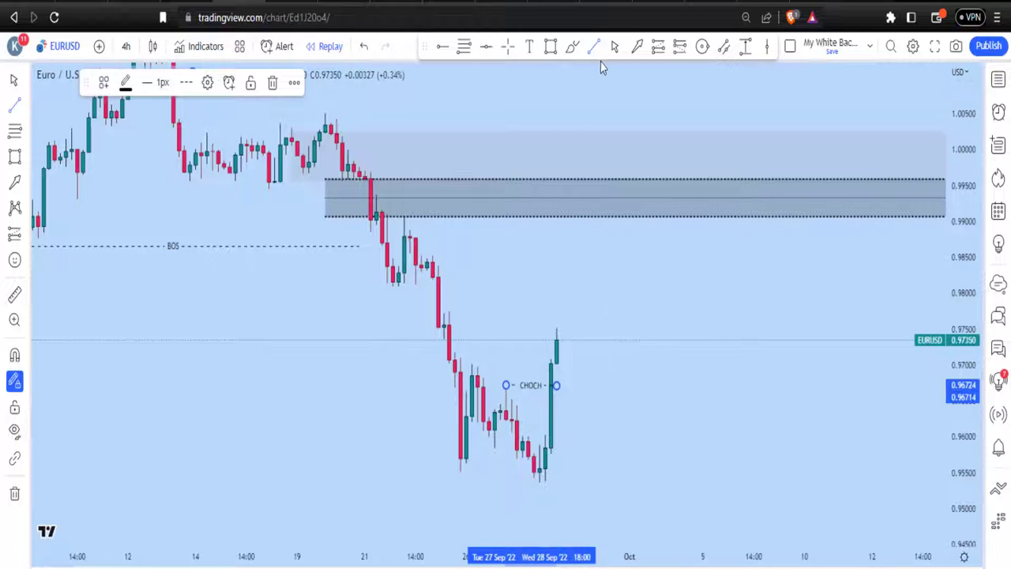
{"action": "left_click", "coordinate": [610, 308]}
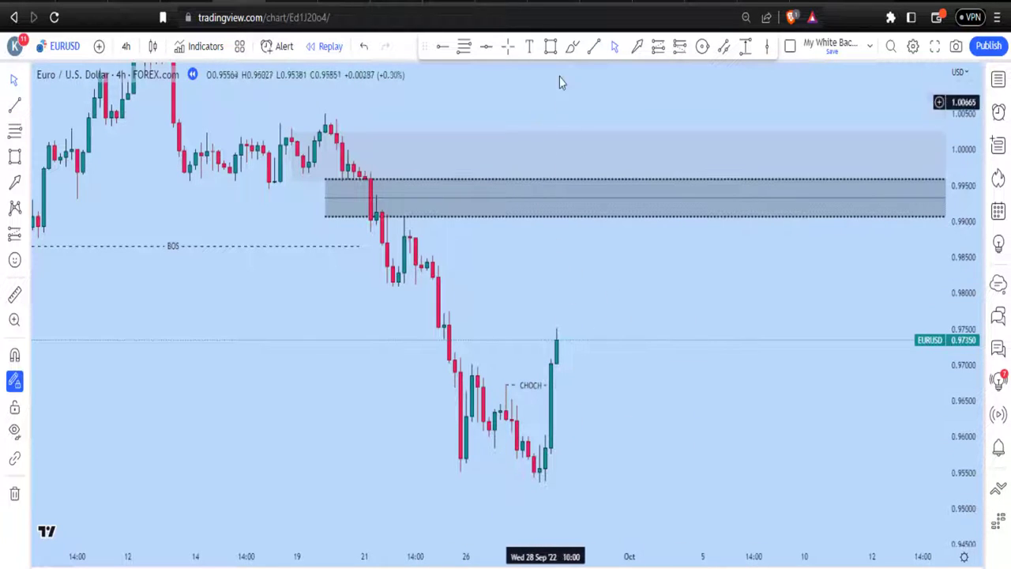
Draw a thin rectangle zone just below the CHOCH line, from the candles at its swing high to well past the latest candle.
{"action": "left_click_drag", "start_coordinate": [567, 280], "coordinate": [620, 231]}
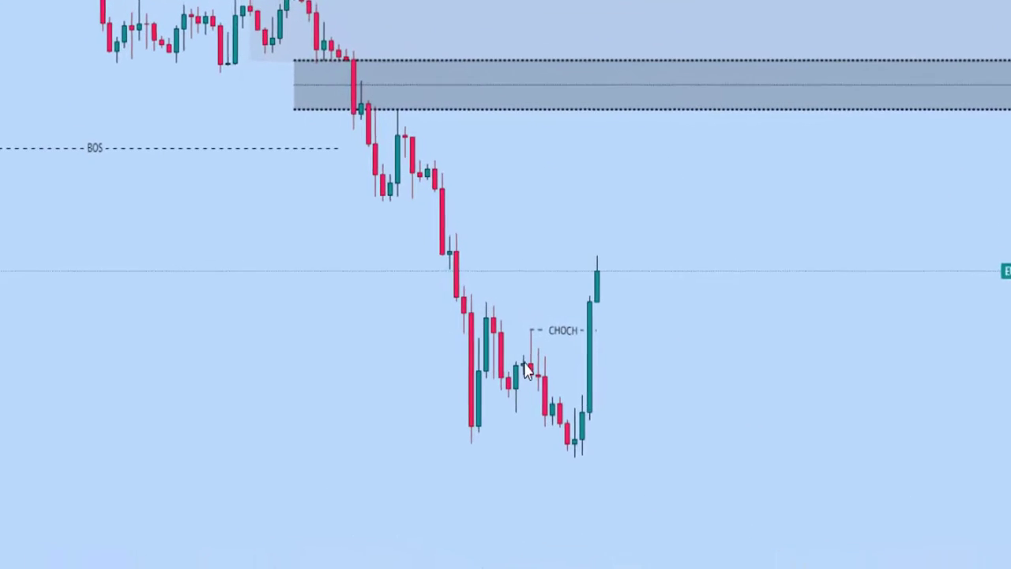
{"action": "left_click", "coordinate": [522, 358]}
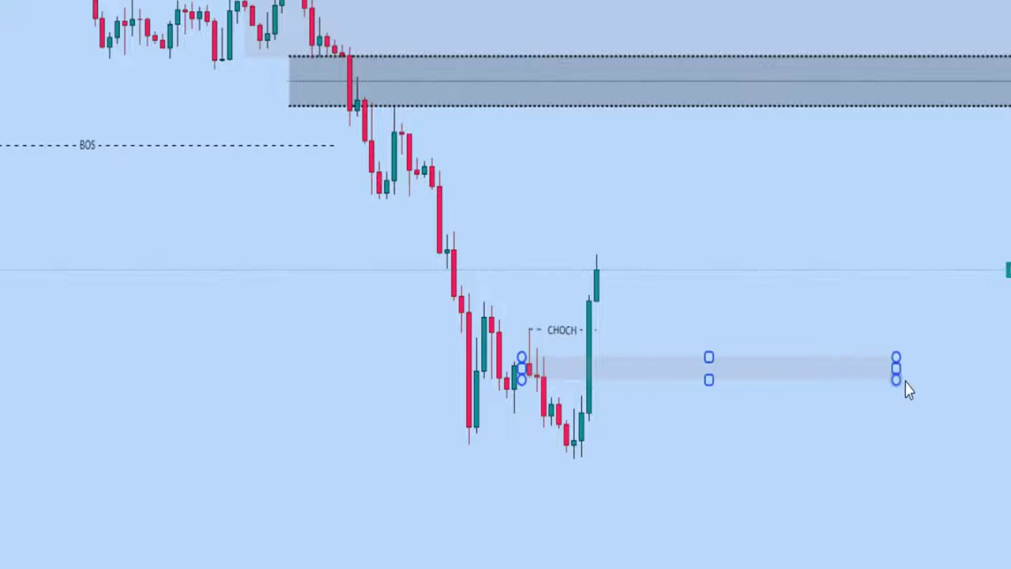
{"action": "left_click", "coordinate": [980, 380]}
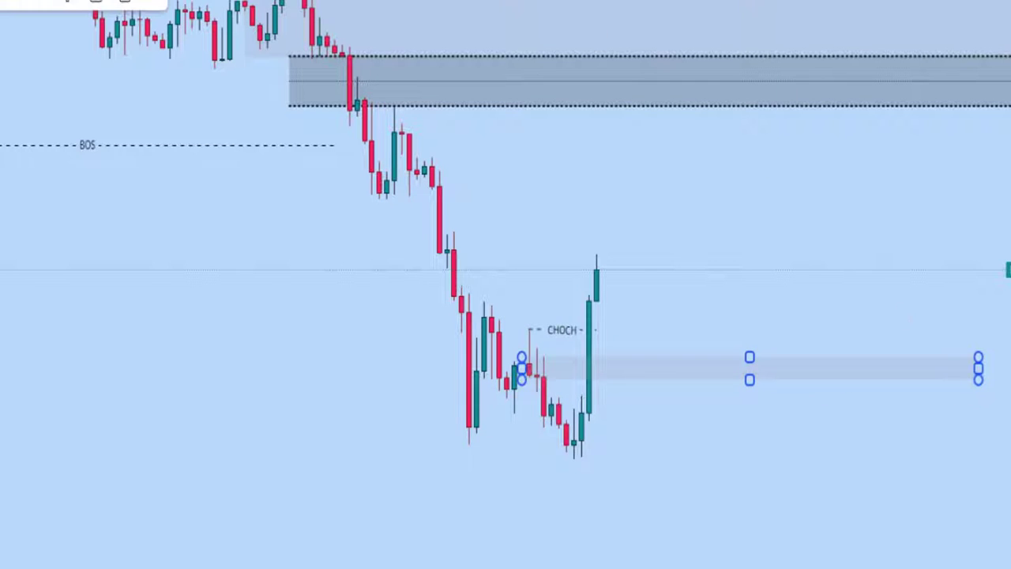
{"action": "left_click", "coordinate": [721, 423]}
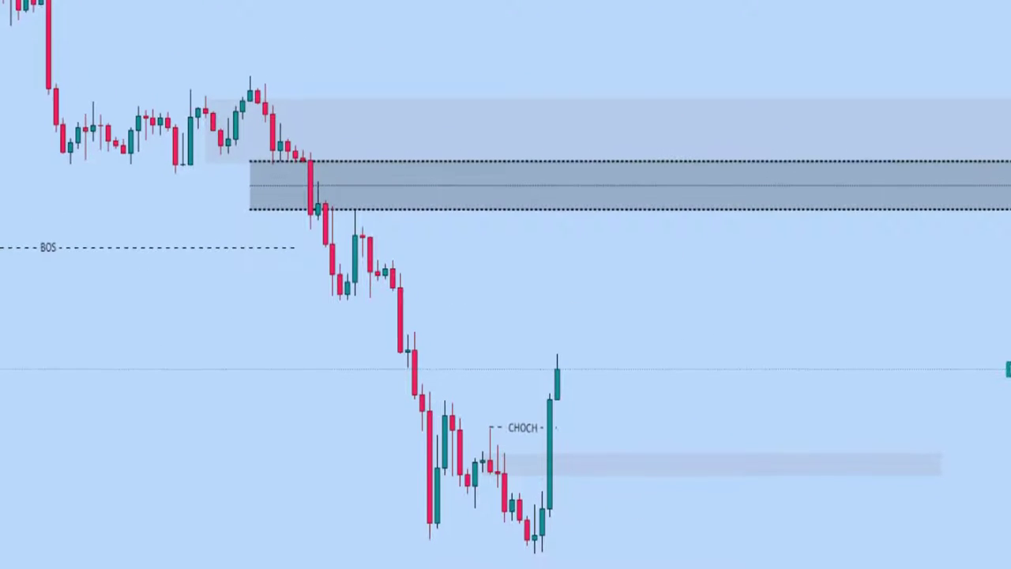
Advance the replay six 4-hour candles to 29 September 18:00, through the pullback toward the rectangle zone.
{"action": "scroll", "coordinate": [390, 316], "scroll_direction": "down", "scroll_amount": 3}
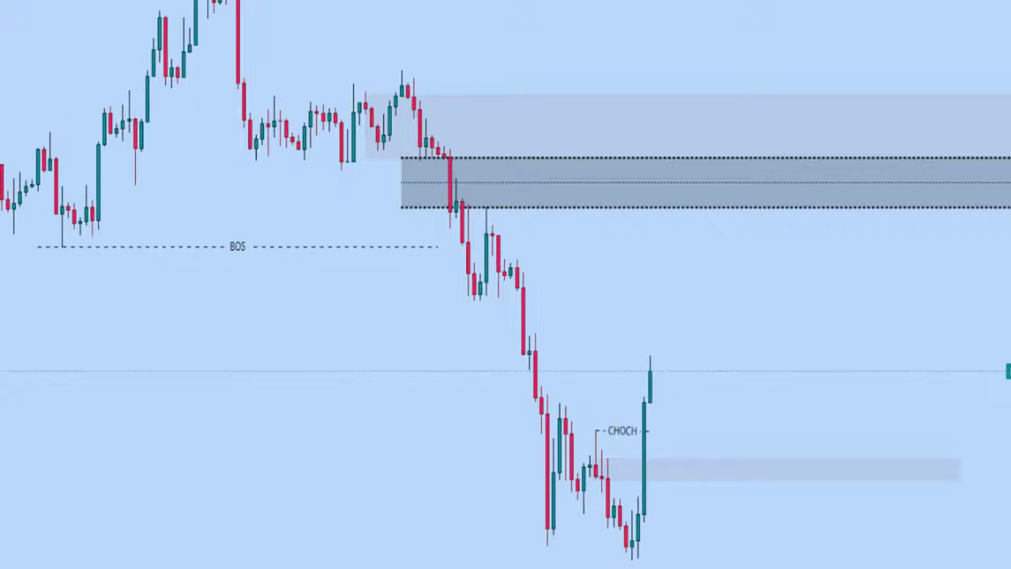
{"action": "left_click_drag", "start_coordinate": [308, 323], "coordinate": [150, 298]}
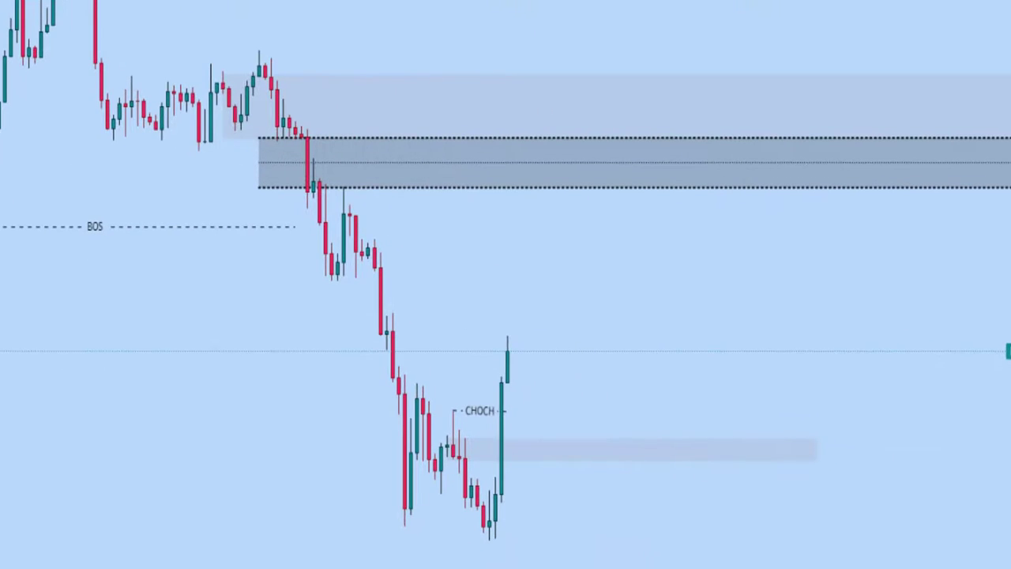
{"action": "left_click", "coordinate": [512, 462]}
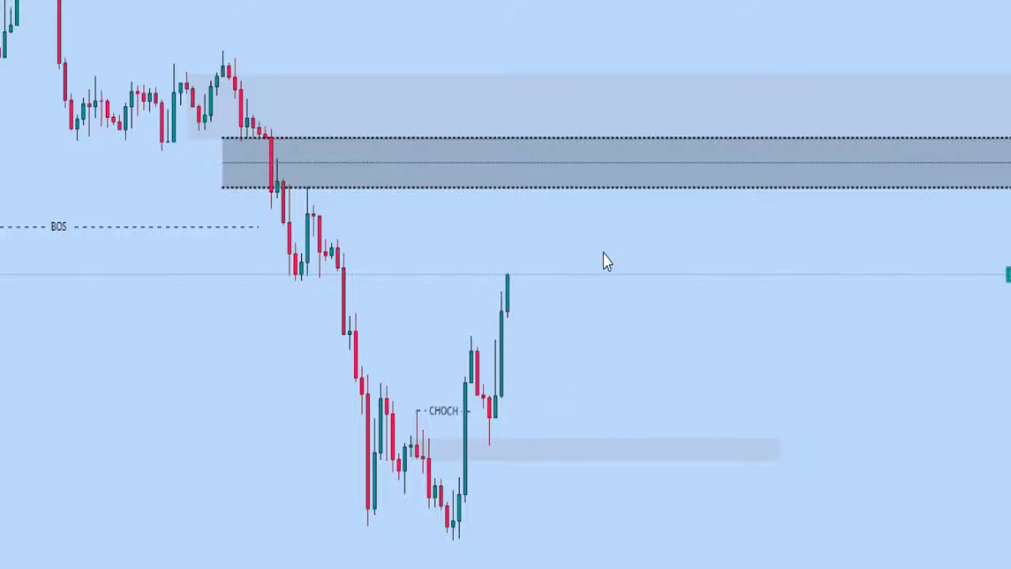
{"action": "scroll", "coordinate": [603, 260], "scroll_direction": "down", "scroll_amount": 2}
{"action": "left_click_drag", "start_coordinate": [603, 260], "coordinate": [584, 179]}
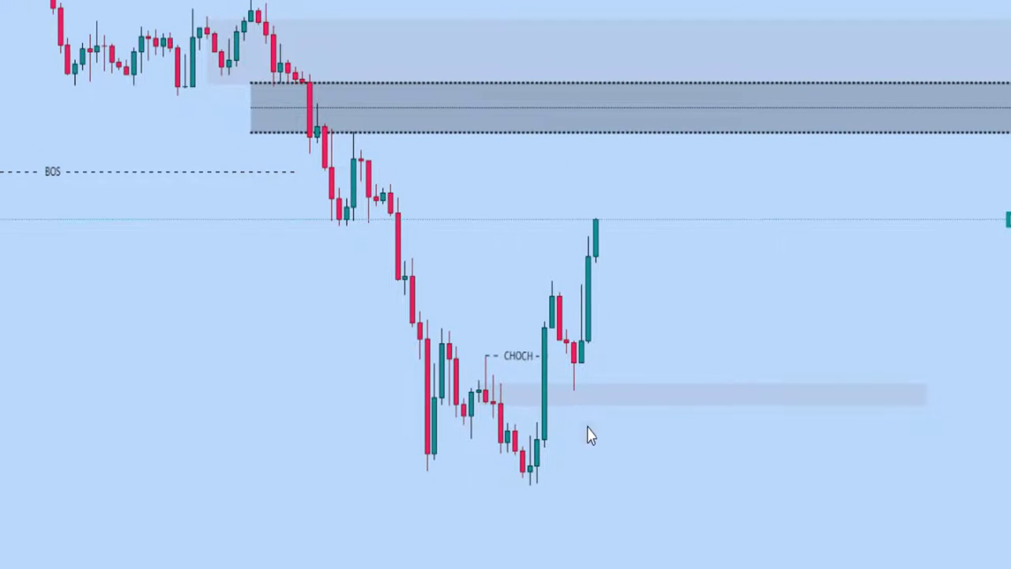
Switch the EURUSD chart to the 1-hour timeframe and frame the CHOCH line, its zone and the latest rally.
{"action": "left_click", "coordinate": [126, 46]}
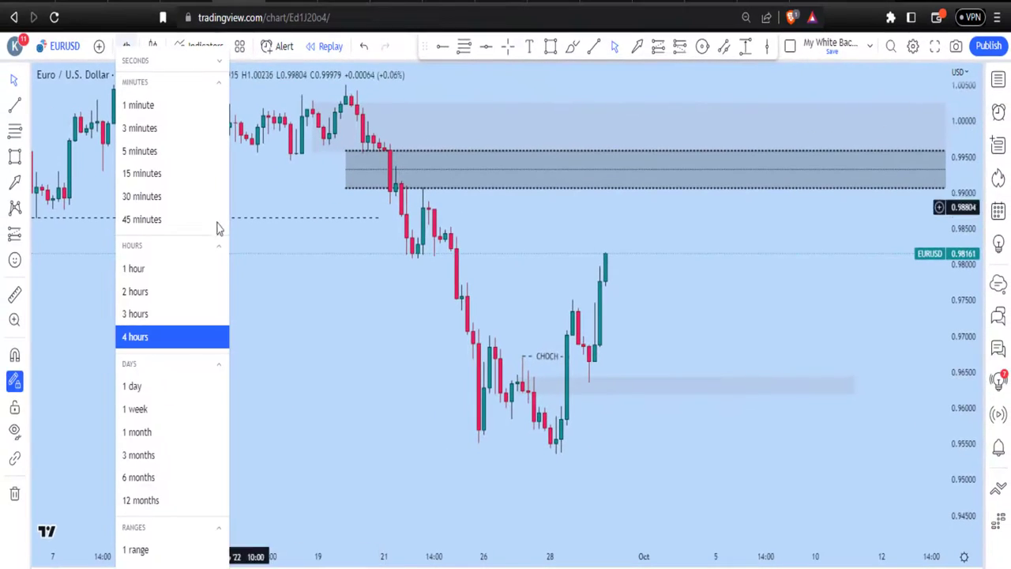
{"action": "left_click", "coordinate": [135, 272]}
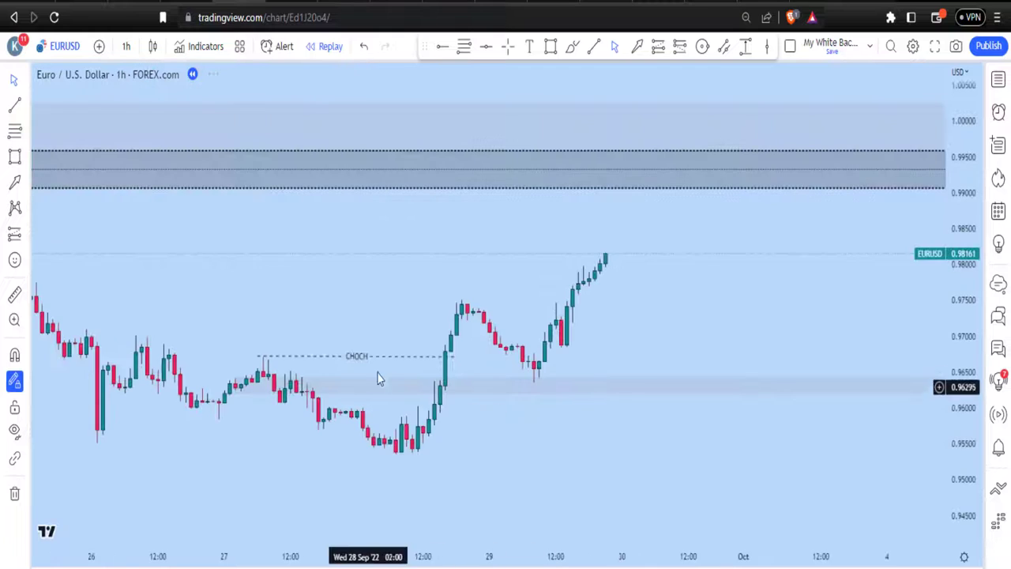
{"action": "scroll", "coordinate": [869, 304], "scroll_direction": "down", "scroll_amount": 2}
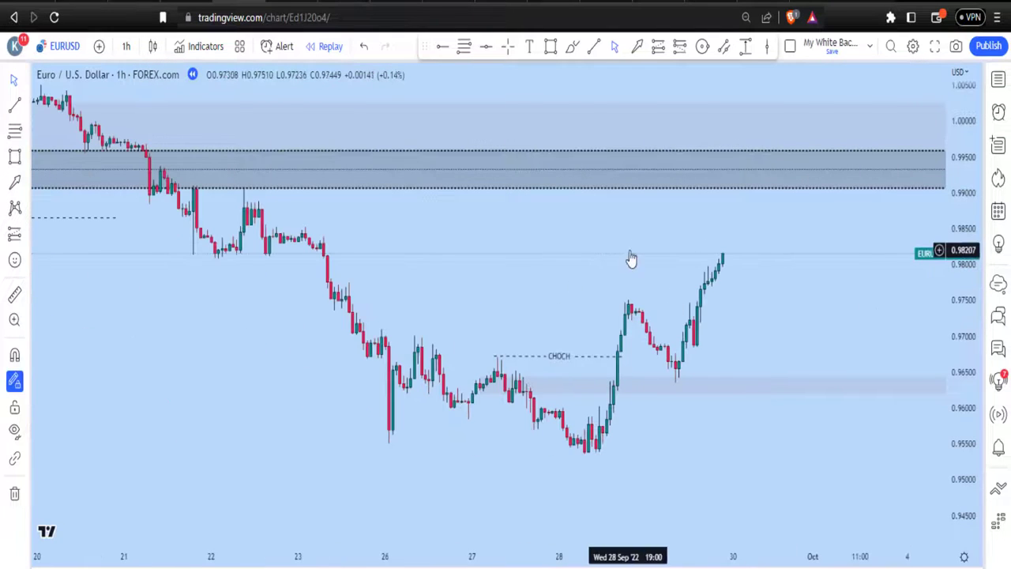
{"action": "scroll", "coordinate": [550, 260], "scroll_direction": "down", "scroll_amount": 2}
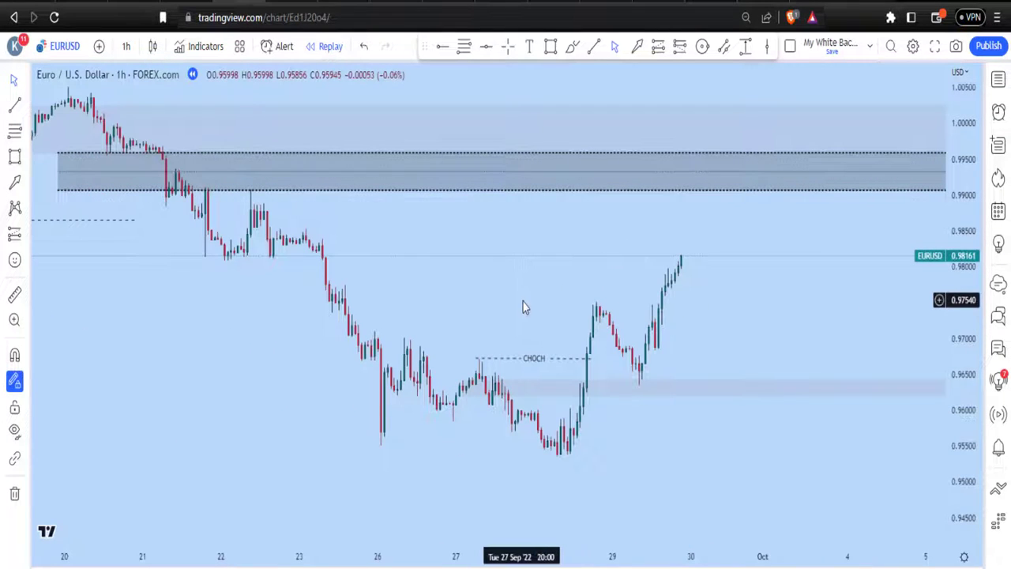
{"action": "scroll", "coordinate": [526, 284], "scroll_direction": "up", "scroll_amount": 3}
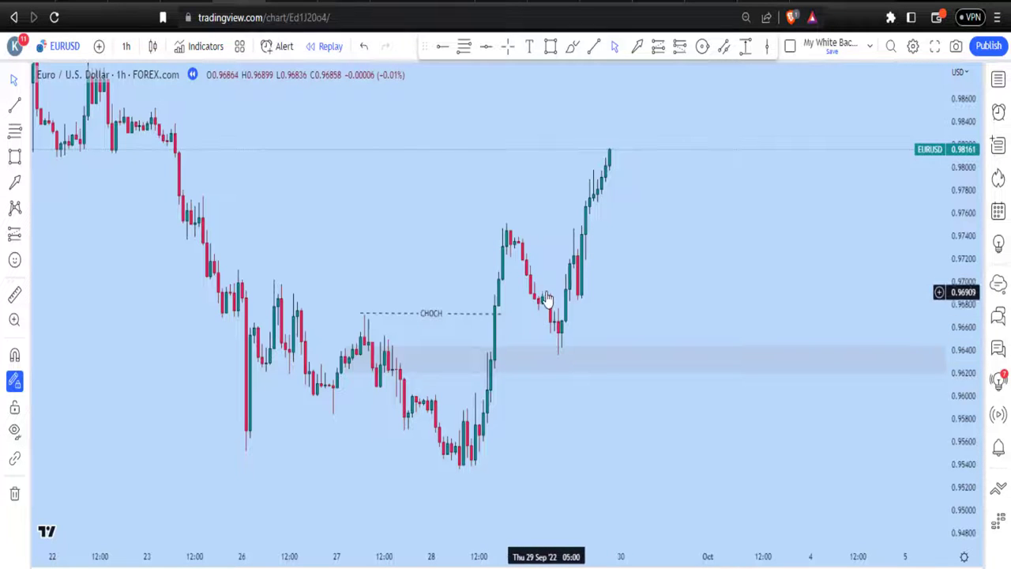
{"action": "scroll", "coordinate": [582, 316], "scroll_direction": "up", "scroll_amount": 2}
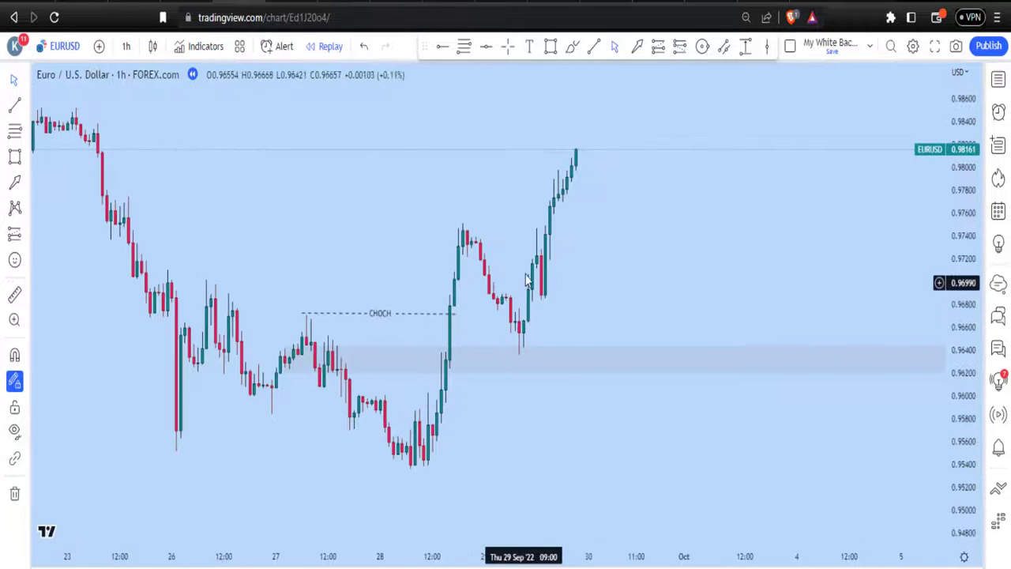
Draw two near-horizontal trend lines at about 0.9750 and 0.9760 from the 29 September breakout candles into early October, deleting the stray line.
{"action": "left_click_drag", "start_coordinate": [501, 288], "coordinate": [581, 346]}
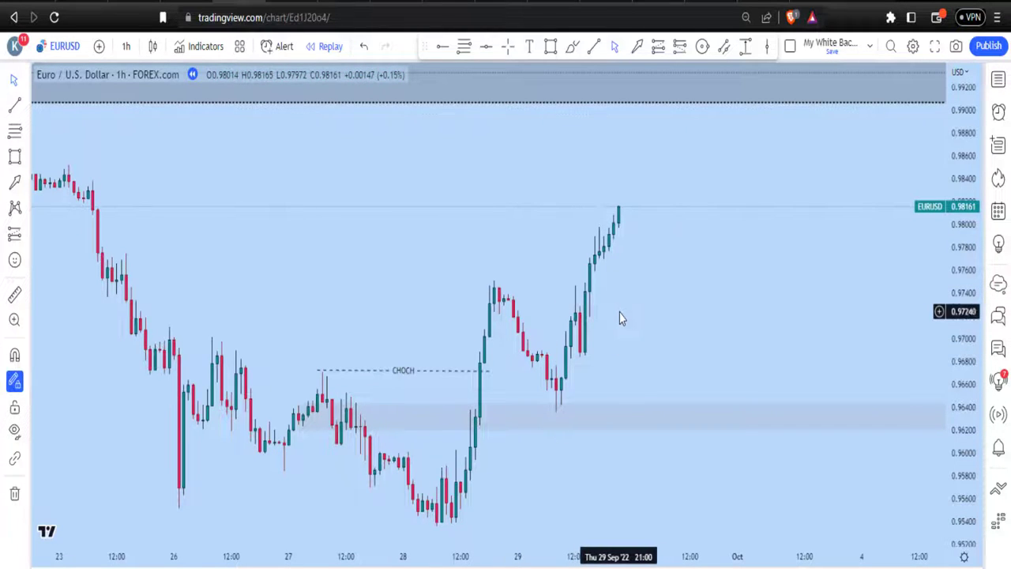
{"action": "left_click_drag", "start_coordinate": [465, 253], "coordinate": [510, 284]}
{"action": "scroll", "coordinate": [764, 302], "scroll_direction": "left", "scroll_amount": 3}
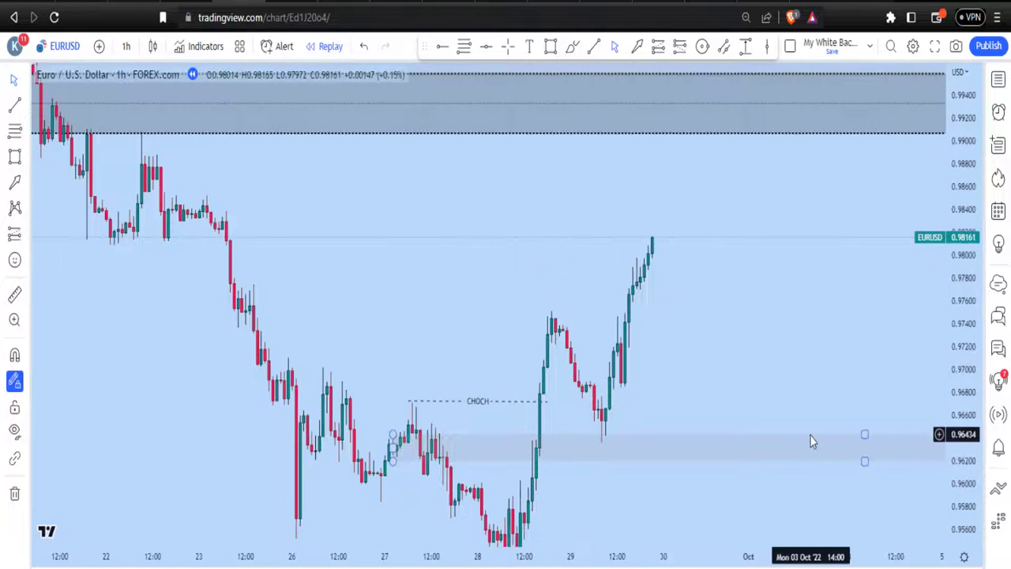
{"action": "left_click_drag", "start_coordinate": [682, 323], "coordinate": [555, 293]}
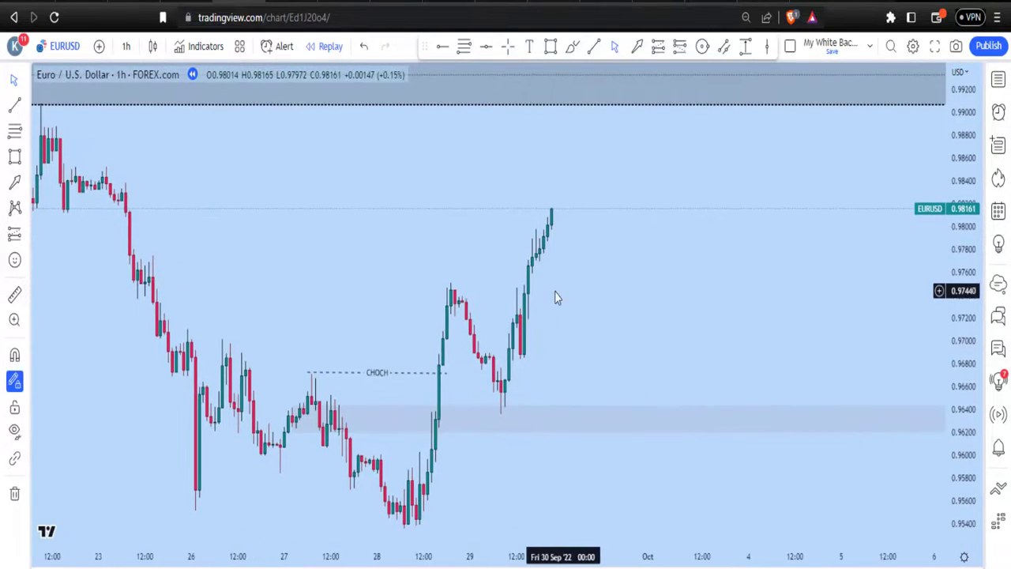
{"action": "left_click", "coordinate": [594, 46]}
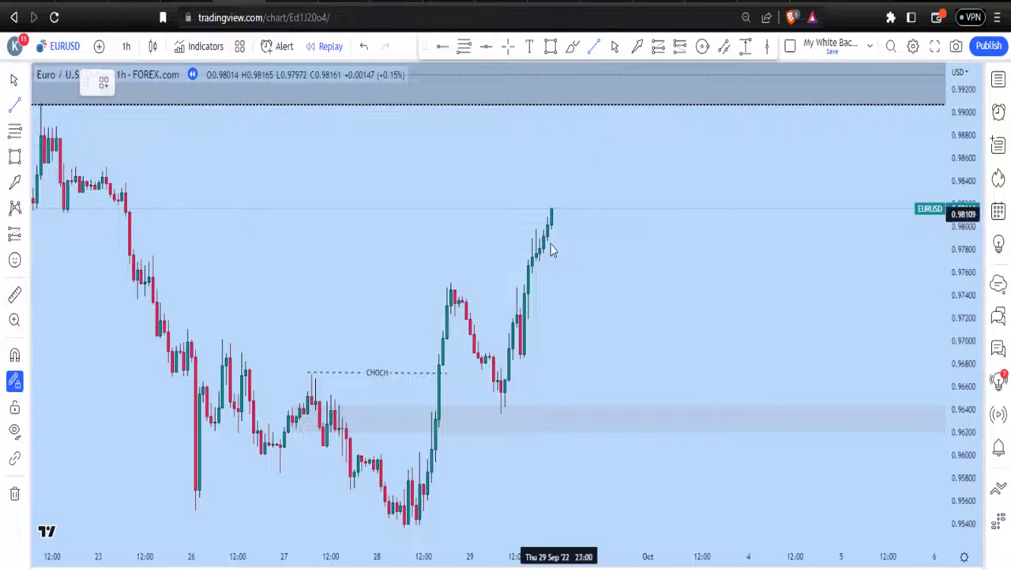
{"action": "left_click", "coordinate": [525, 285]}
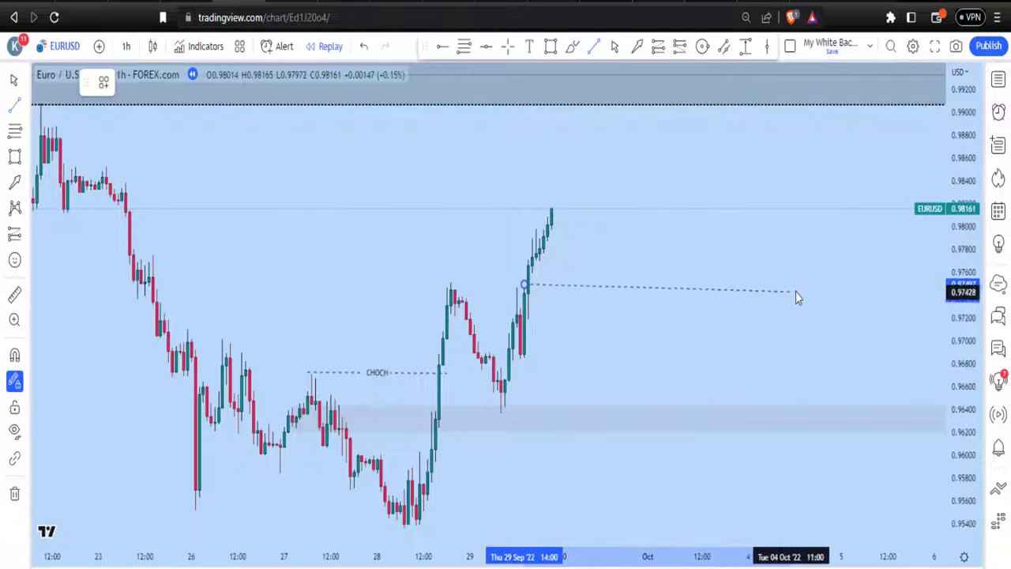
{"action": "left_click", "coordinate": [826, 285]}
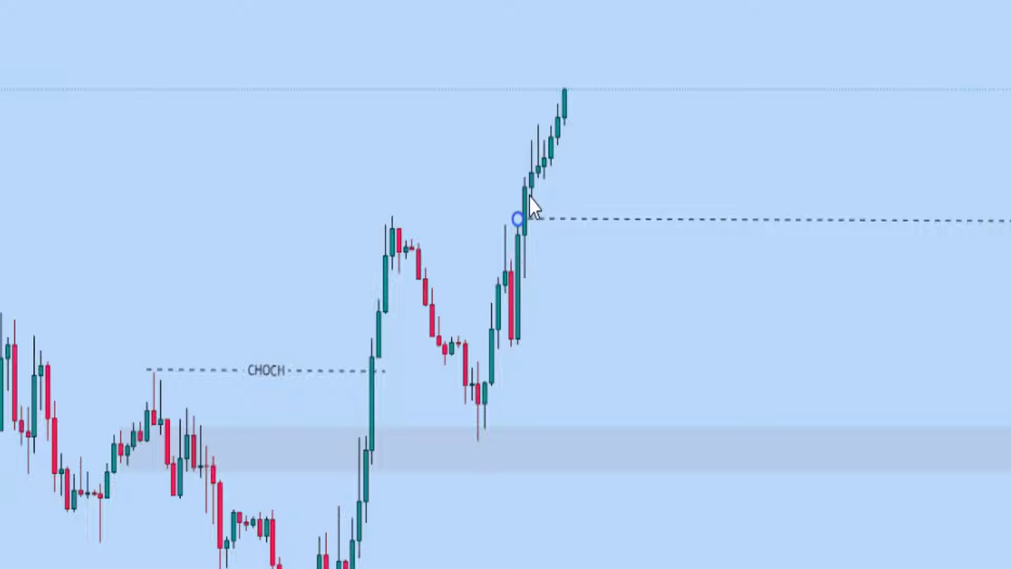
{"action": "left_click", "coordinate": [530, 197]}
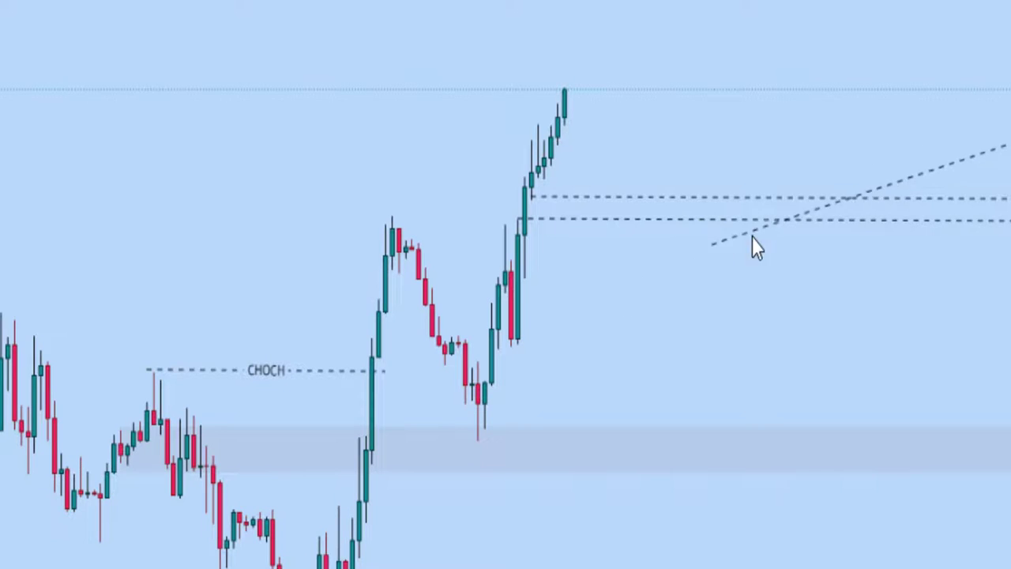
{"action": "key", "text": "Delete"}
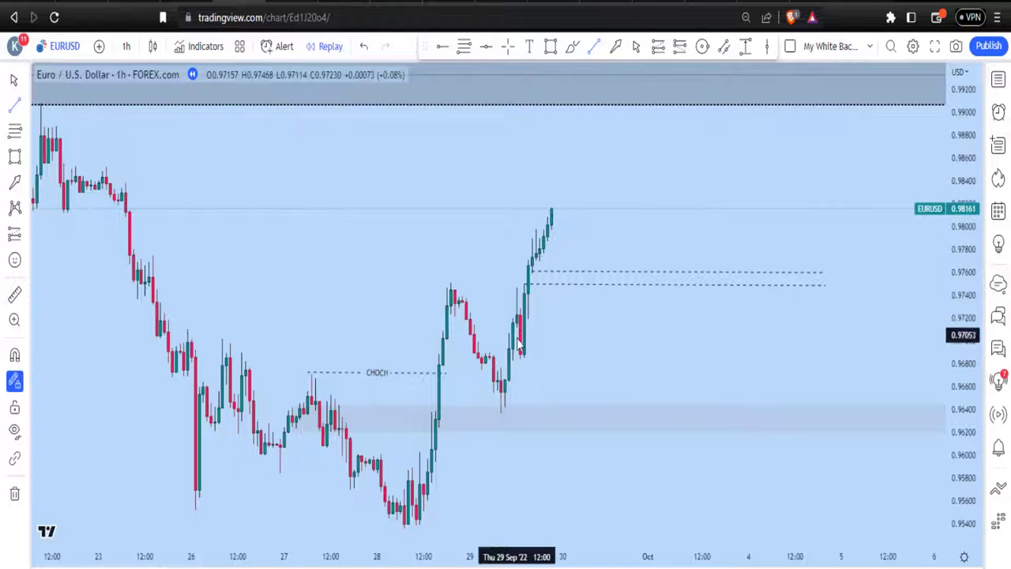
Draw a rectangle zone between the two dashed lines, about 0.9748 to 0.9762, from 29 September 16:00 to 4 October 05:00.
{"action": "scroll", "coordinate": [542, 321], "scroll_direction": "up", "scroll_amount": 2}
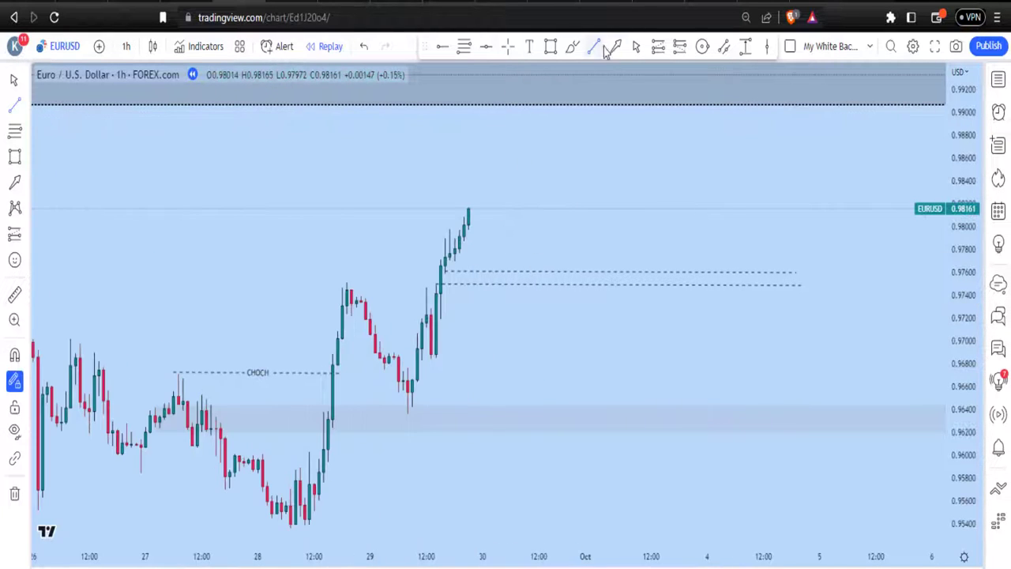
{"action": "left_click_drag", "start_coordinate": [382, 201], "coordinate": [623, 197]}
{"action": "scroll", "coordinate": [626, 300], "scroll_direction": "up", "scroll_amount": 1}
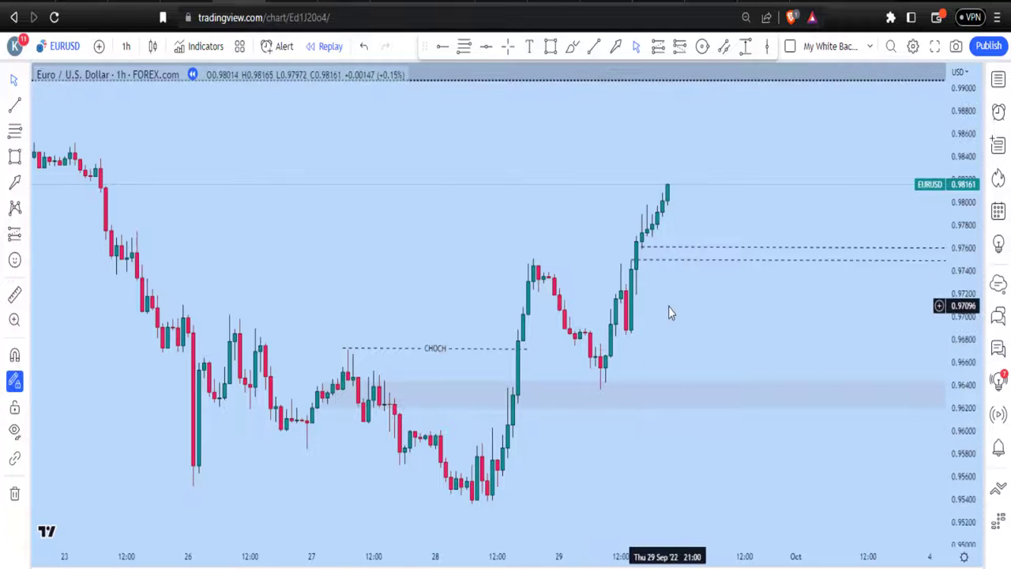
{"action": "left_click_drag", "start_coordinate": [671, 338], "coordinate": [639, 371]}
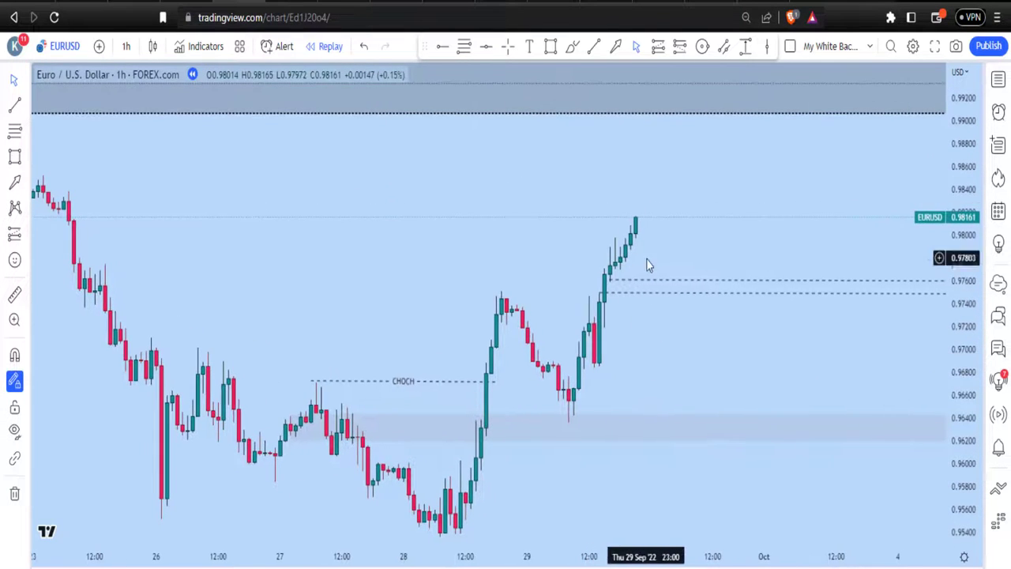
{"action": "left_click", "coordinate": [550, 45]}
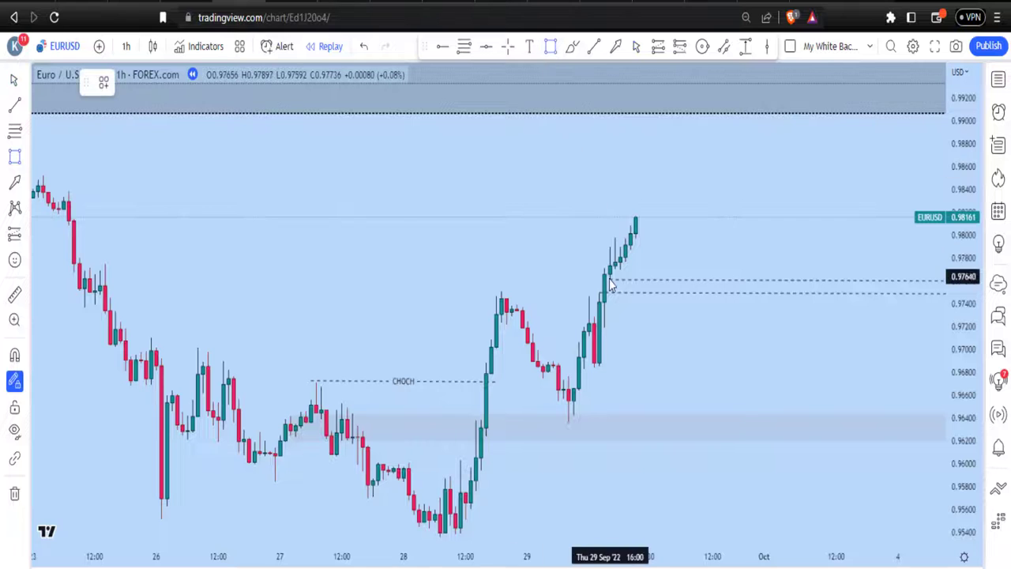
{"action": "left_click_drag", "start_coordinate": [611, 286], "coordinate": [924, 294]}
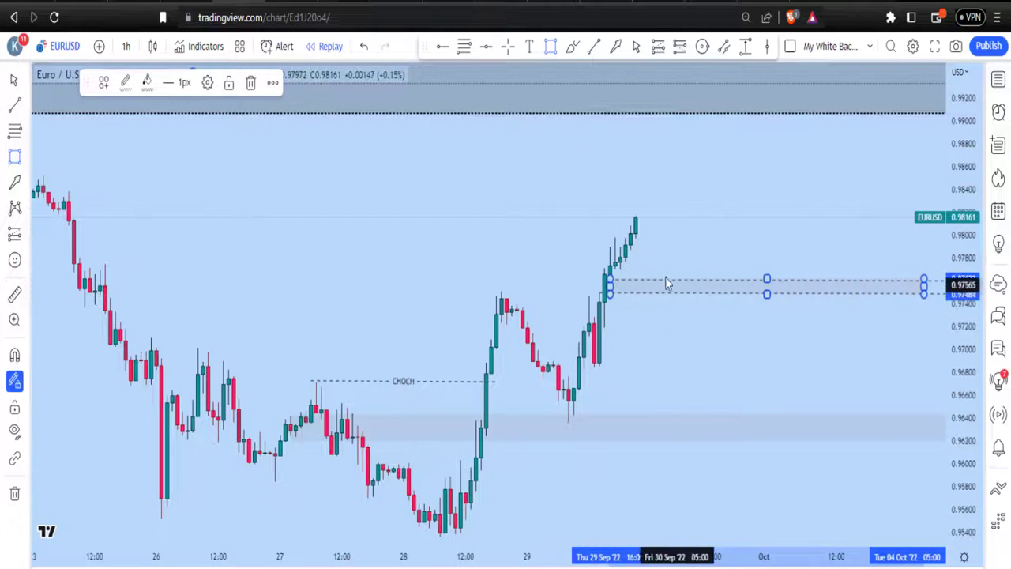
Switch the chart to the 15-minute timeframe and frame the new rectangle zone with the latest candles.
{"action": "left_click", "coordinate": [128, 46]}
{"action": "left_click", "coordinate": [147, 178]}
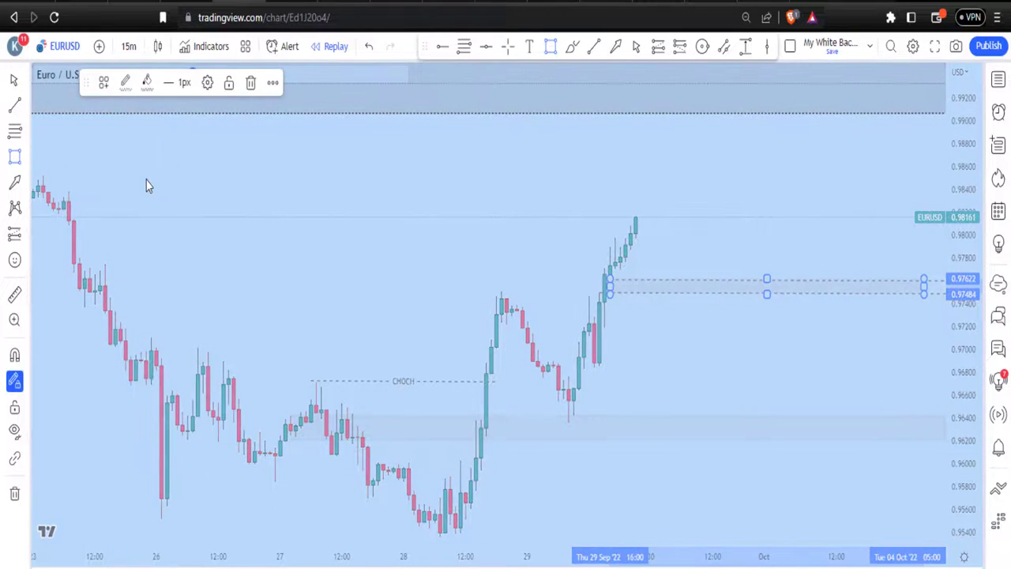
{"action": "mouse_move", "coordinate": [960, 308]}
{"action": "left_mouse_down"}
{"action": "mouse_move", "coordinate": [948, 190]}
{"action": "mouse_move", "coordinate": [958, 319]}
{"action": "left_mouse_up"}
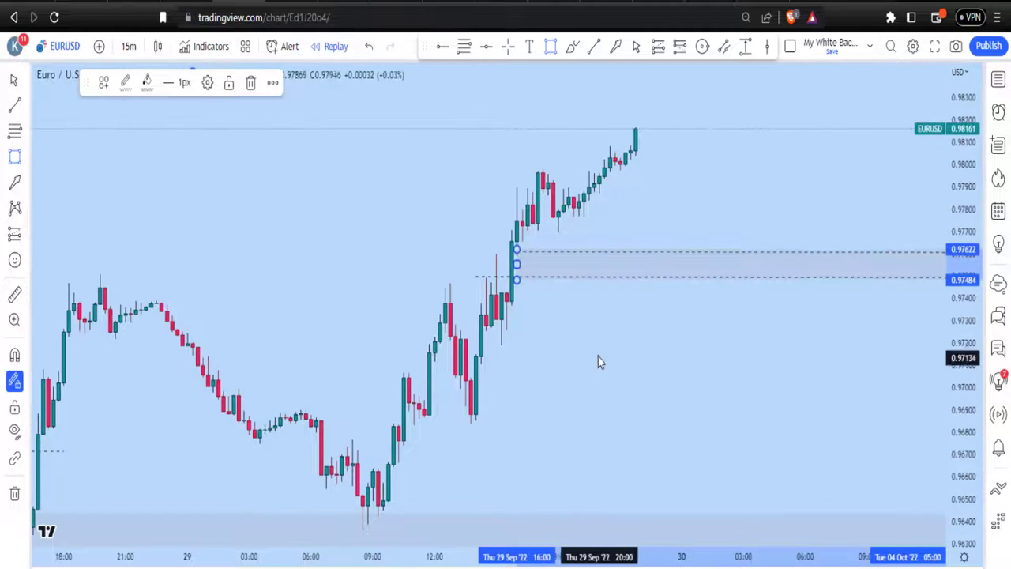
{"action": "left_click", "coordinate": [632, 104]}
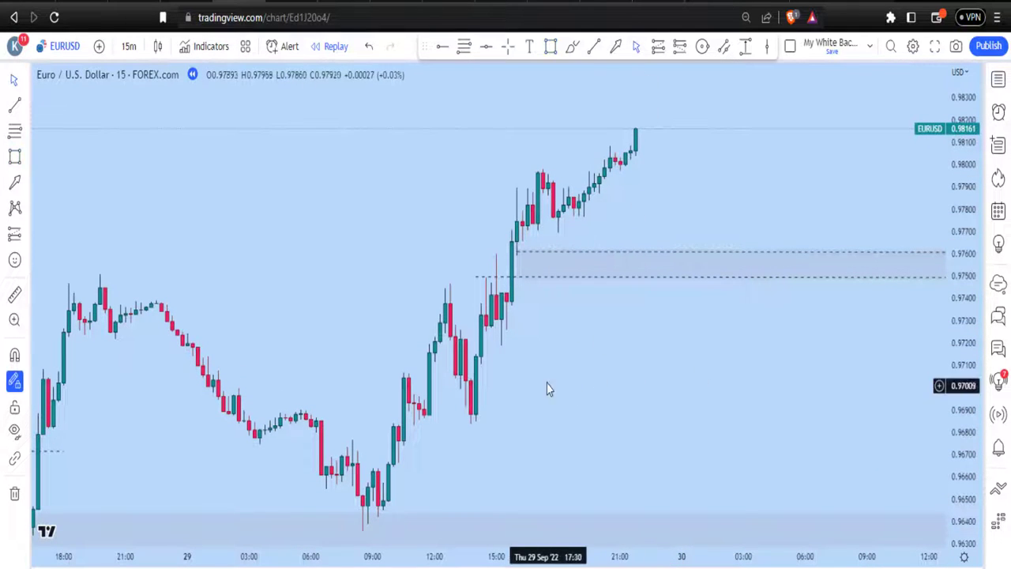
{"action": "left_click_drag", "start_coordinate": [547, 384], "coordinate": [561, 383]}
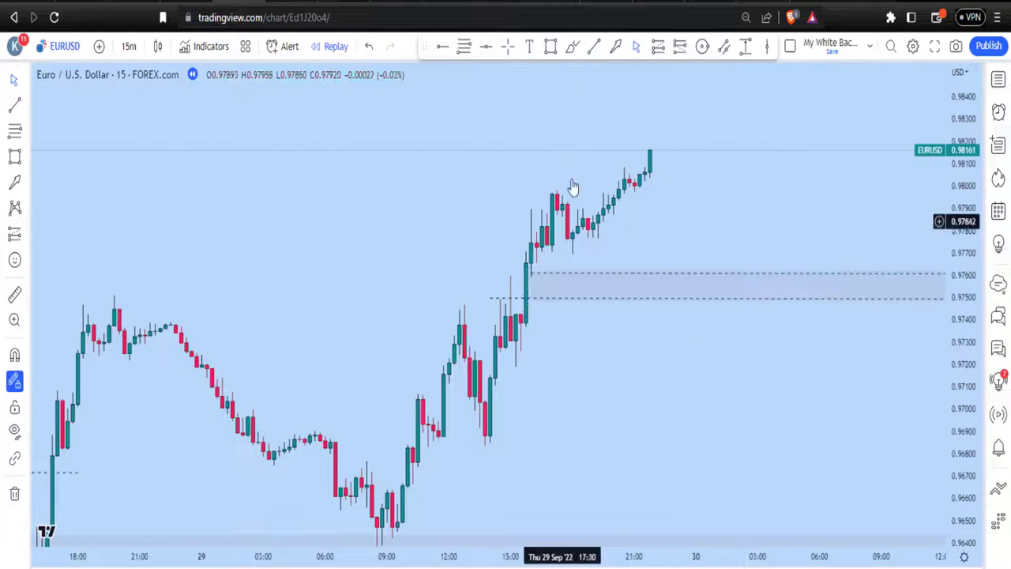
Draw a horizontal trend line at about 0.9766 from 29 September 16:15 to 30 September 05:00, apply the $$$ template, and delete the stray line.
{"action": "left_click", "coordinate": [536, 264]}
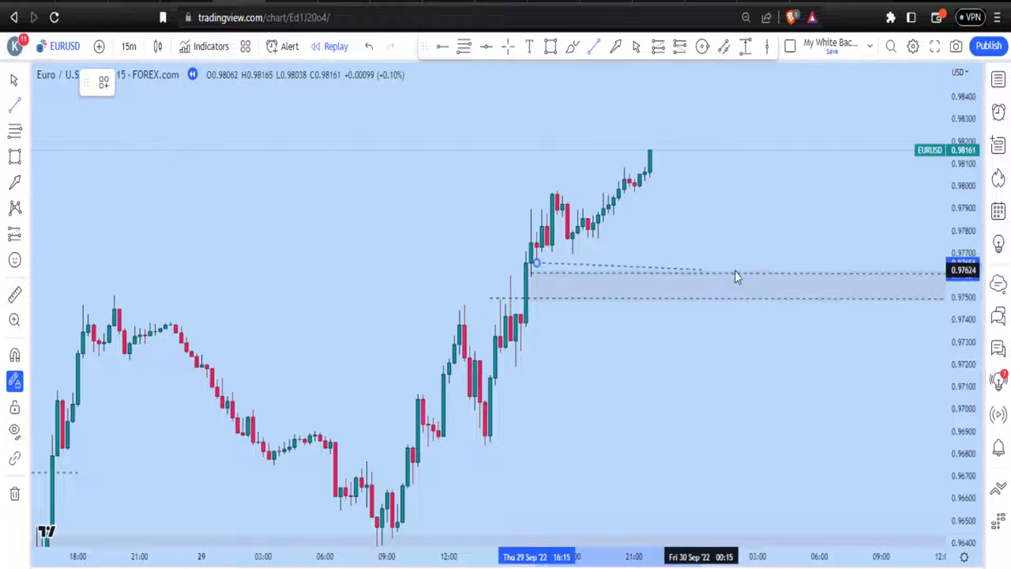
{"action": "left_click", "coordinate": [798, 264]}
{"action": "left_click", "coordinate": [101, 87]}
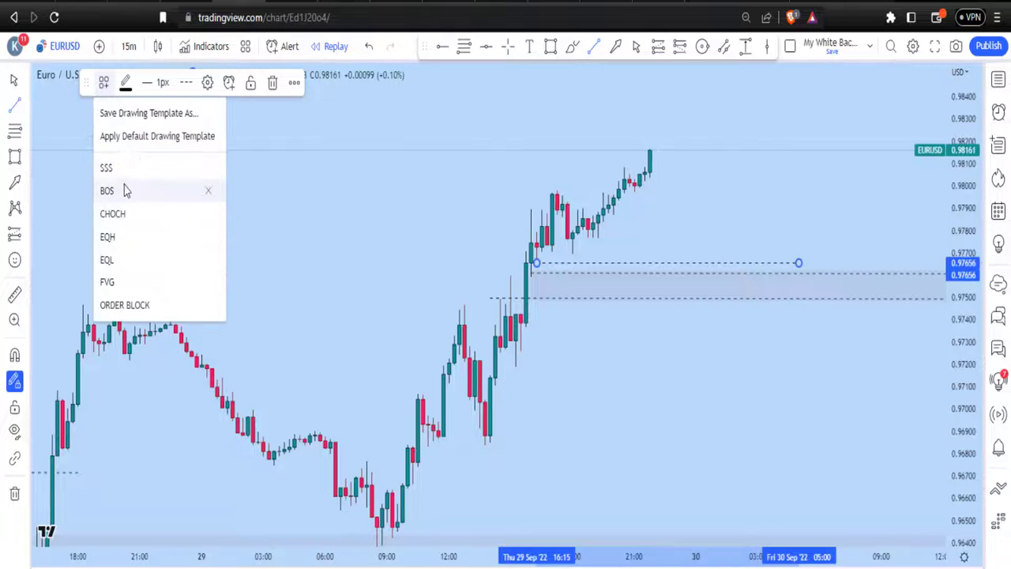
{"action": "left_click", "coordinate": [106, 167]}
{"action": "left_click", "coordinate": [665, 354]}
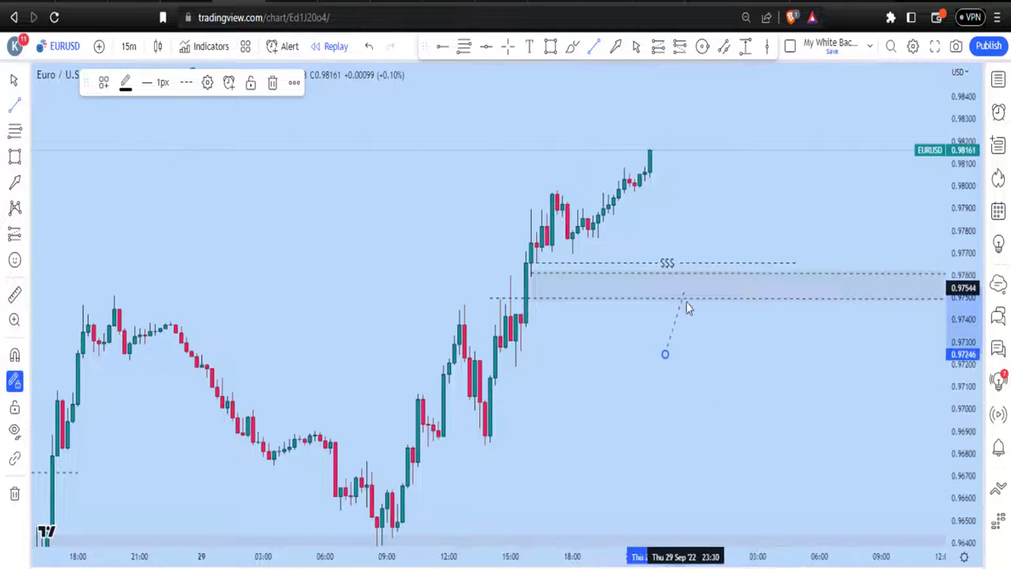
{"action": "left_click", "coordinate": [681, 320]}
{"action": "key", "text": "Delete"}
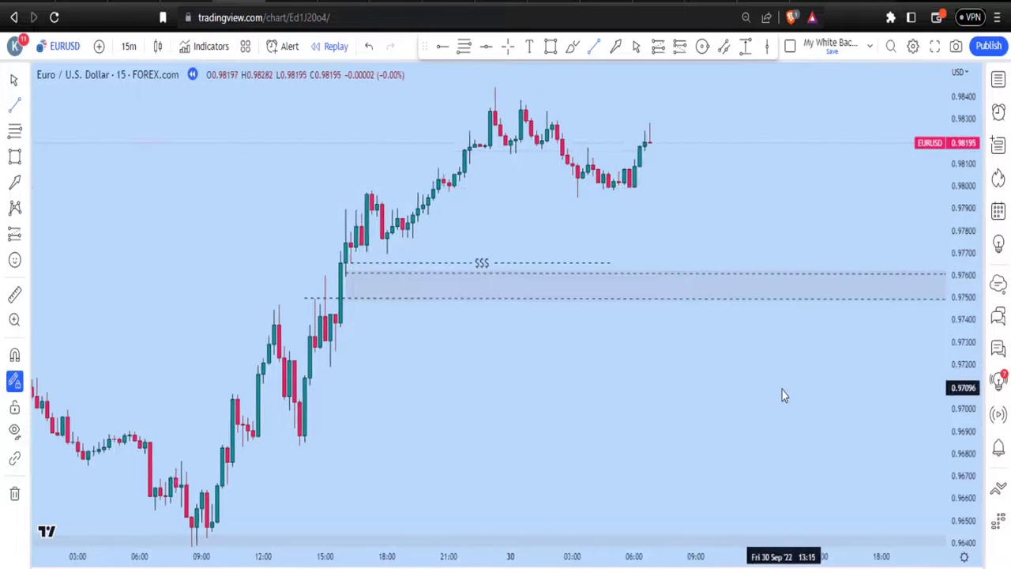
Examine the pullback through the $$$ line into the rectangle zone, and compare it with the supply zones above price.
{"action": "scroll", "coordinate": [782, 390], "scroll_direction": "down", "scroll_amount": 4}
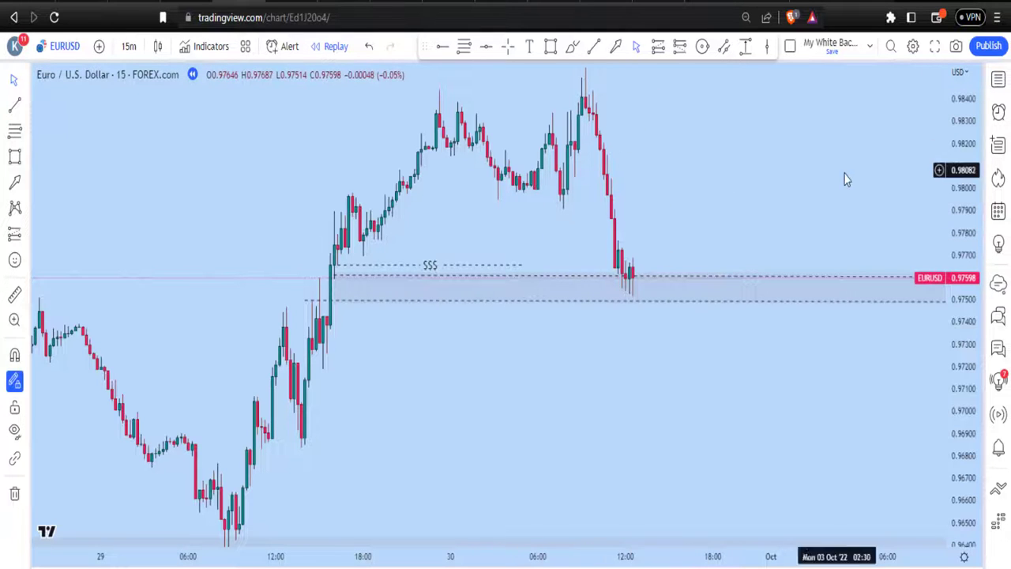
{"action": "scroll", "coordinate": [564, 184], "scroll_direction": "up", "scroll_amount": 3}
{"action": "left_click_drag", "start_coordinate": [327, 228], "coordinate": [543, 229]}
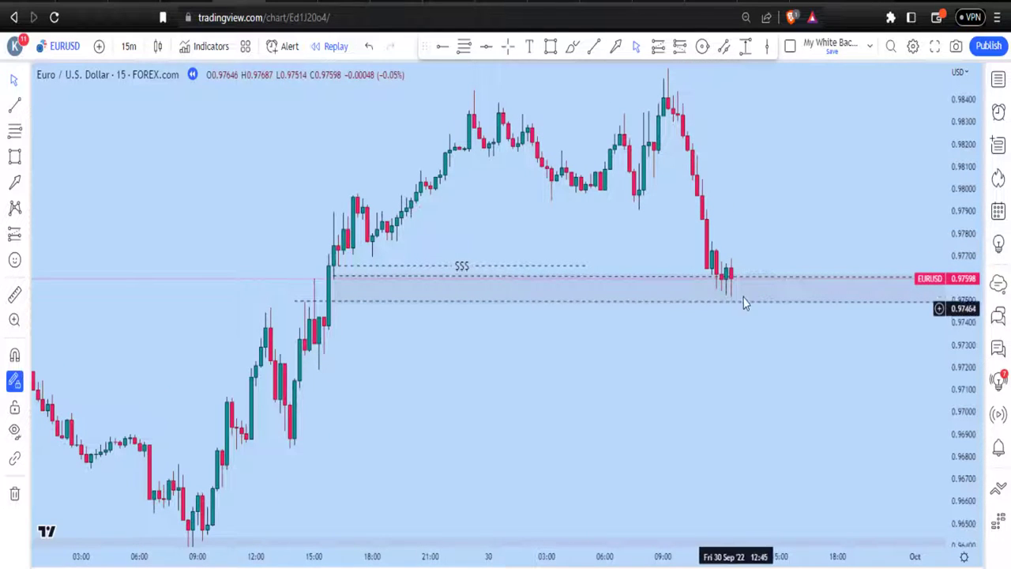
{"action": "left_click_drag", "start_coordinate": [725, 155], "coordinate": [653, 203]}
{"action": "scroll", "coordinate": [662, 212], "scroll_direction": "down", "scroll_amount": 3}
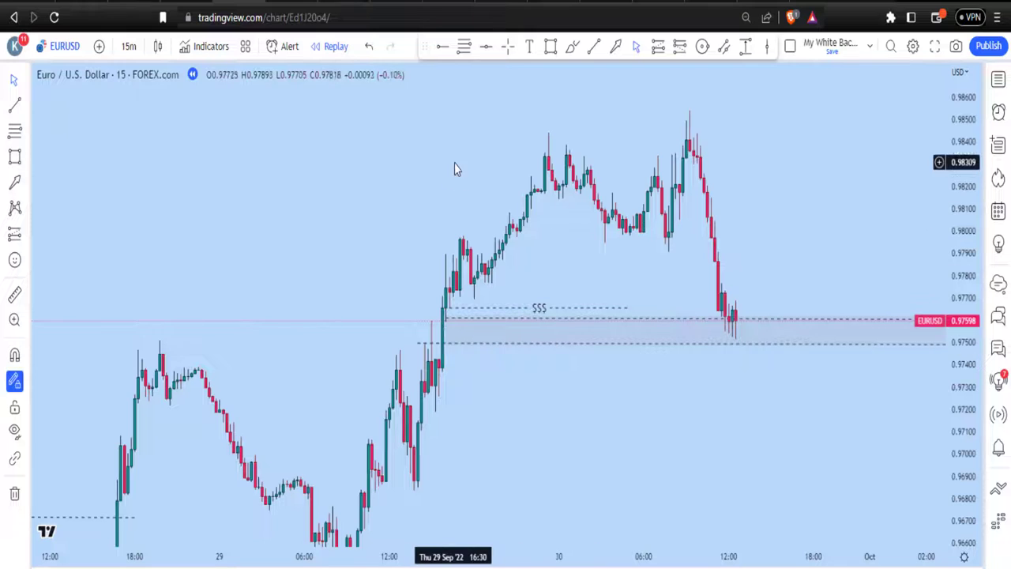
{"action": "left_click_drag", "start_coordinate": [448, 188], "coordinate": [447, 304]}
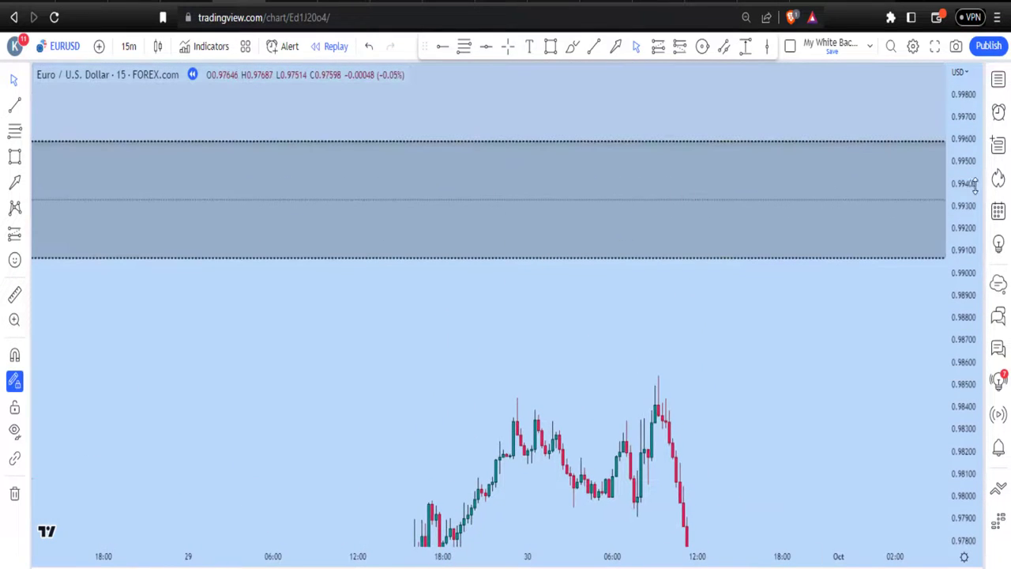
{"action": "left_click_drag", "start_coordinate": [970, 154], "coordinate": [970, 193]}
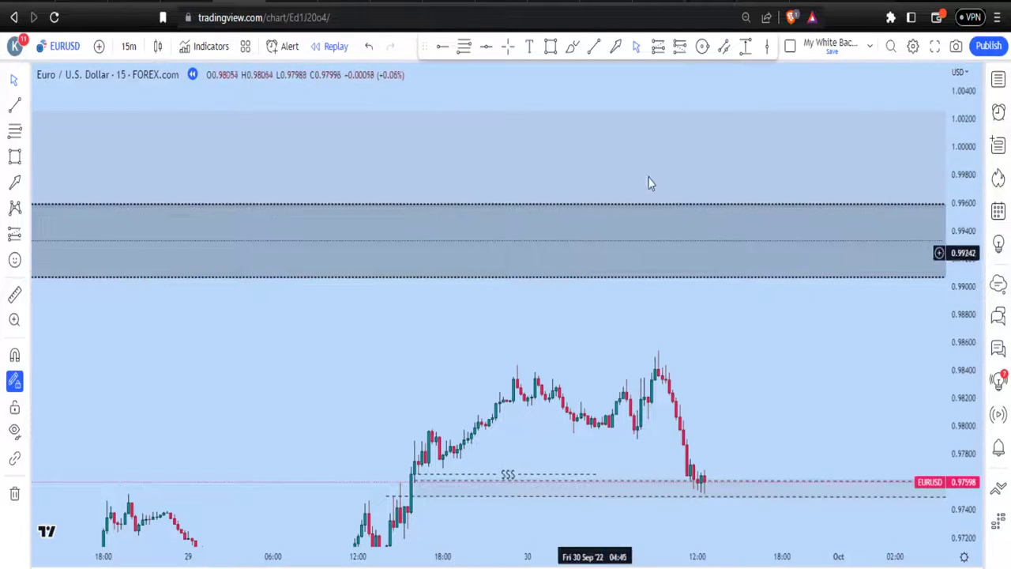
{"action": "left_click_drag", "start_coordinate": [695, 313], "coordinate": [630, 192]}
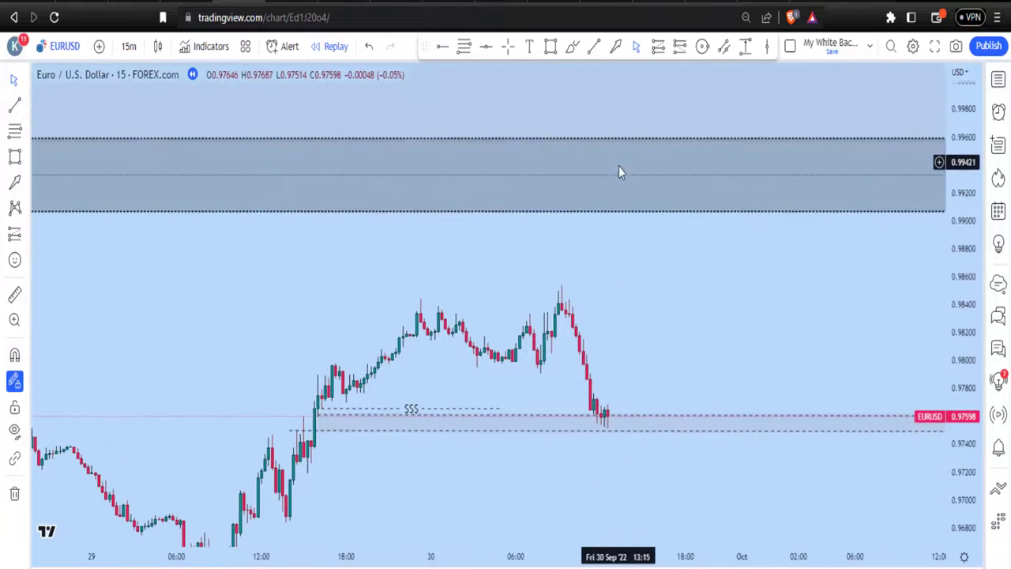
{"action": "left_click_drag", "start_coordinate": [952, 257], "coordinate": [912, 106]}
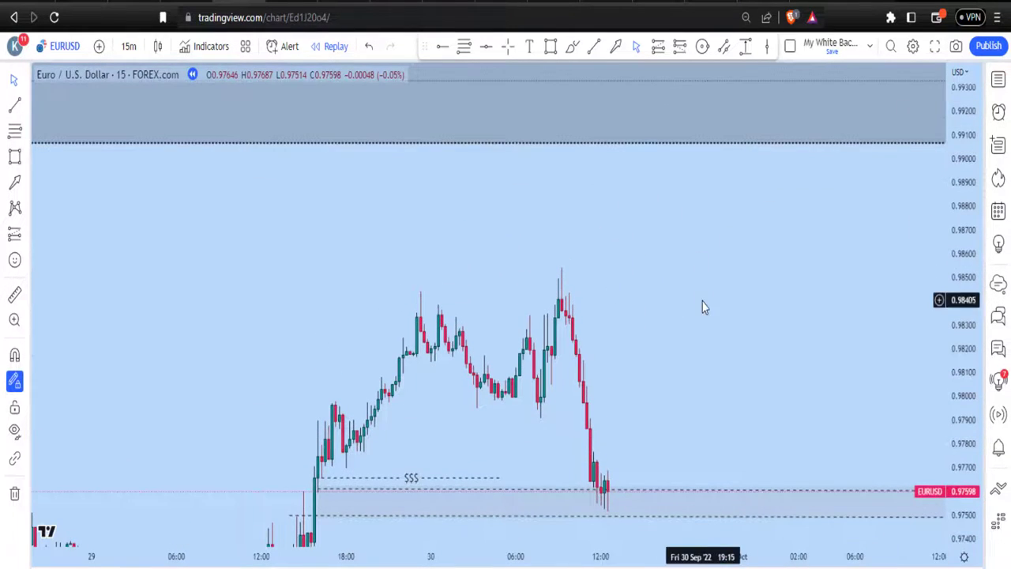
{"action": "left_click_drag", "start_coordinate": [702, 302], "coordinate": [659, 154]}
{"action": "left_click_drag", "start_coordinate": [282, 235], "coordinate": [384, 181]}
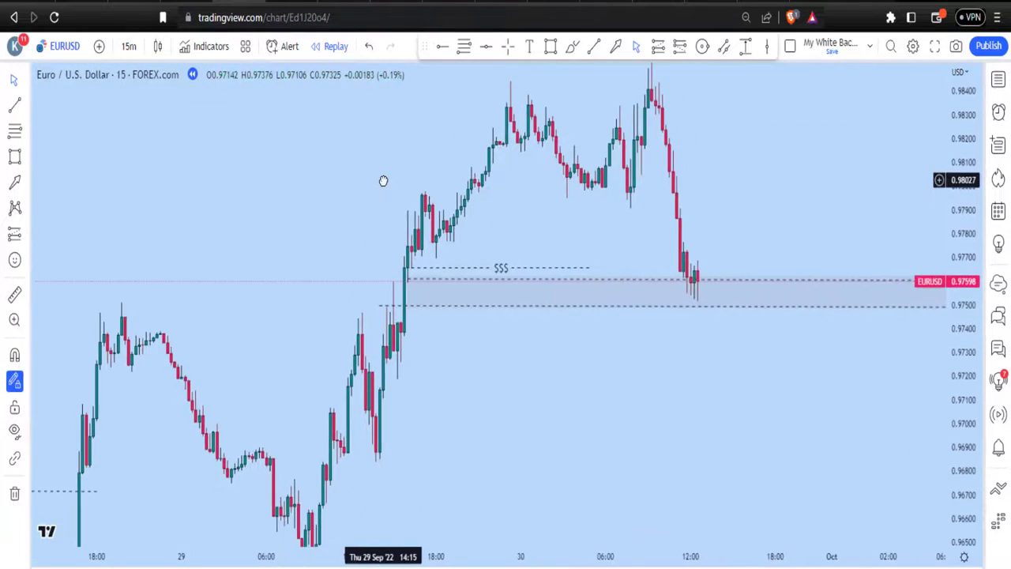
Draw a horizontal trend line at about 0.9785 running forward from the recent swing high above the rectangle zone.
{"action": "left_click_drag", "start_coordinate": [727, 150], "coordinate": [568, 218]}
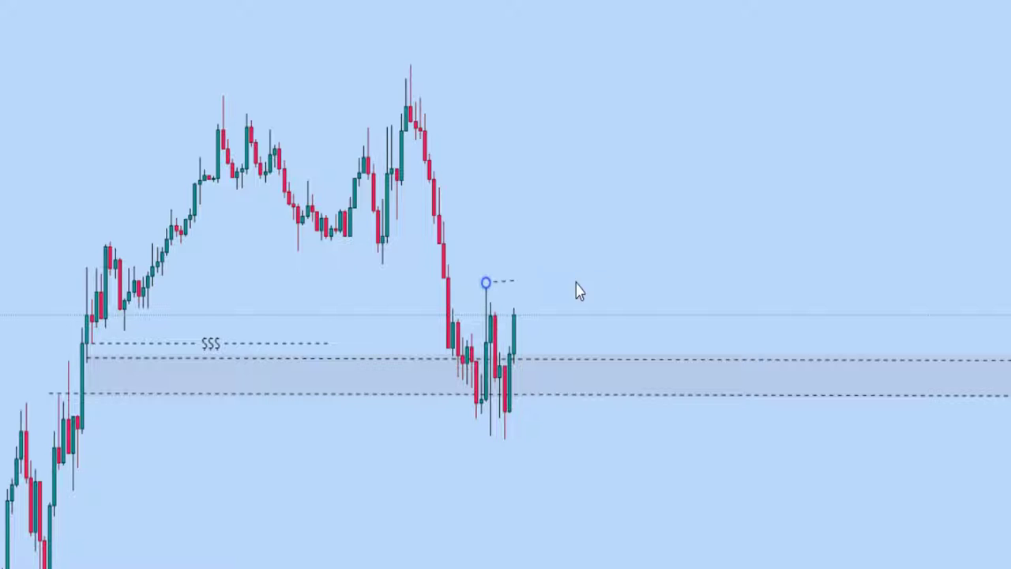
{"action": "left_click", "coordinate": [636, 292]}
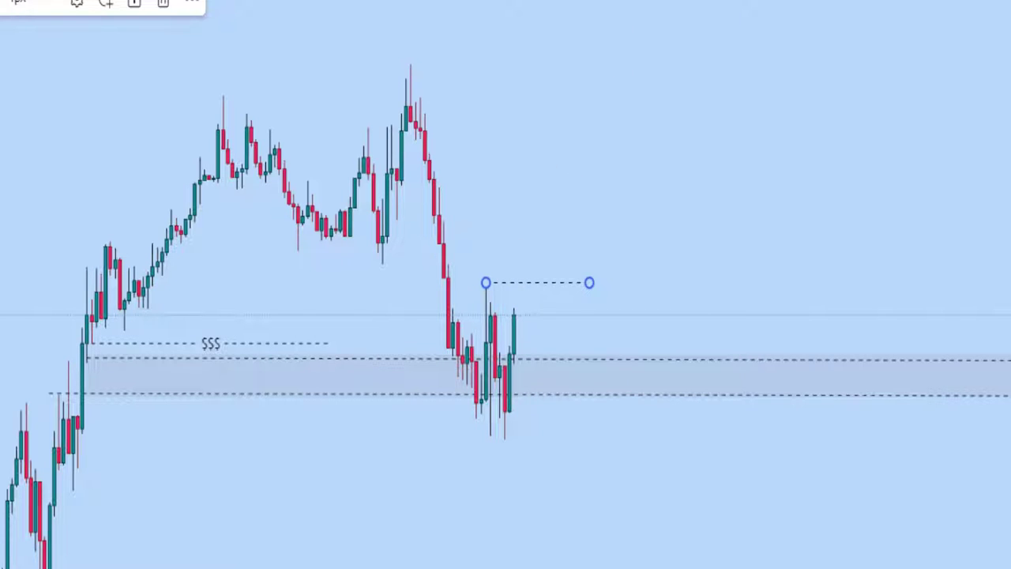
{"action": "left_click", "coordinate": [523, 170]}
Draw two rectangle zones from the latest candles forward, about 0.9735 to 0.9759 and about 0.9766 to 0.9778.
{"action": "mouse_move", "coordinate": [504, 371]}
{"action": "left_mouse_down"}
{"action": "mouse_move", "coordinate": [877, 429]}
{"action": "mouse_move", "coordinate": [919, 460]}
{"action": "mouse_move", "coordinate": [925, 447]}
{"action": "left_mouse_up"}
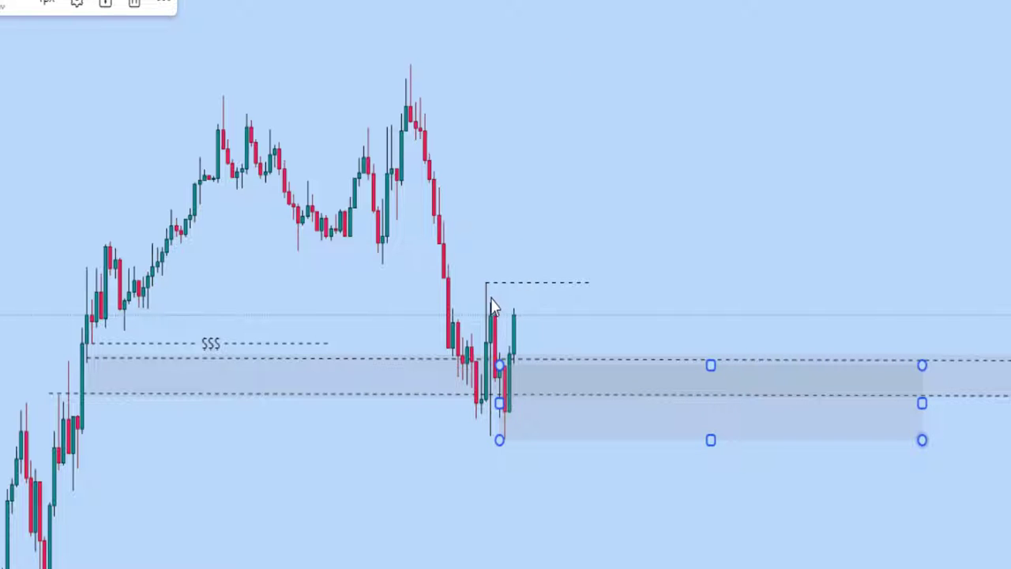
{"action": "left_click_drag", "start_coordinate": [489, 305], "coordinate": [858, 344]}
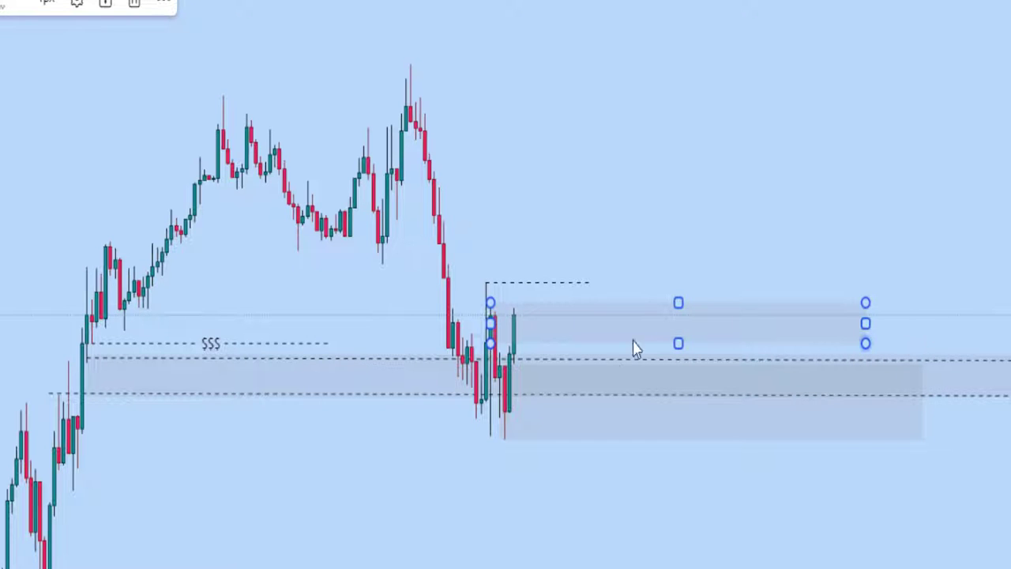
{"action": "left_click", "coordinate": [543, 105]}
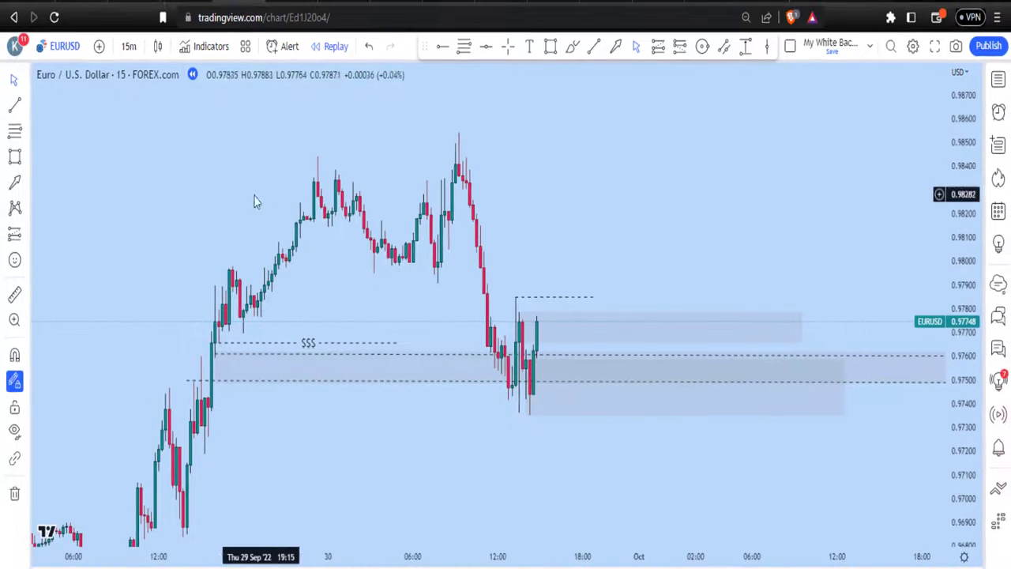
Switch to the 5-minute timeframe and draw a rectangle zone from 0.97933 to 0.97783, spanning 30 September 15:40 to 2 October 23:45.
{"action": "left_click", "coordinate": [130, 47]}
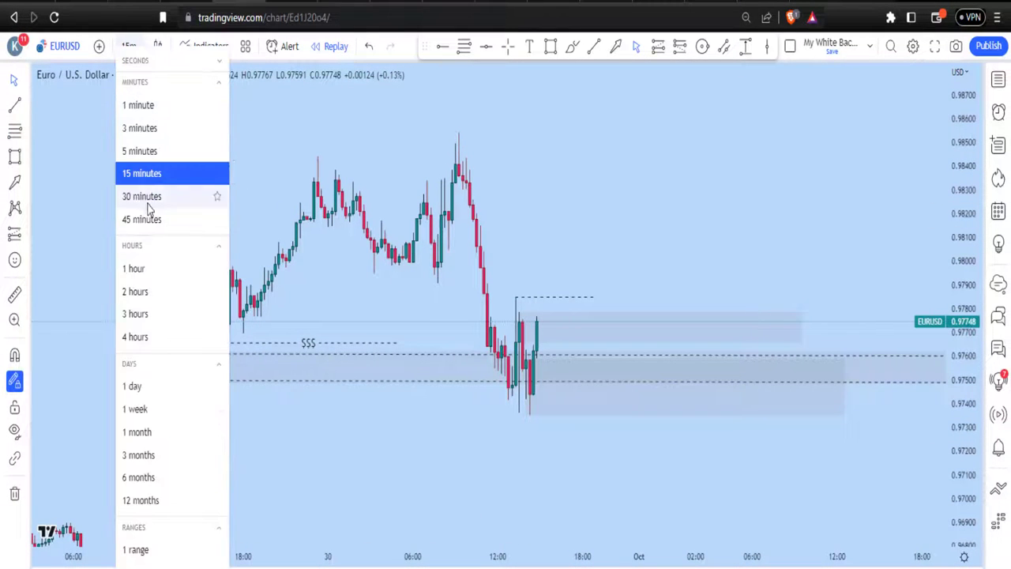
{"action": "left_click", "coordinate": [150, 150]}
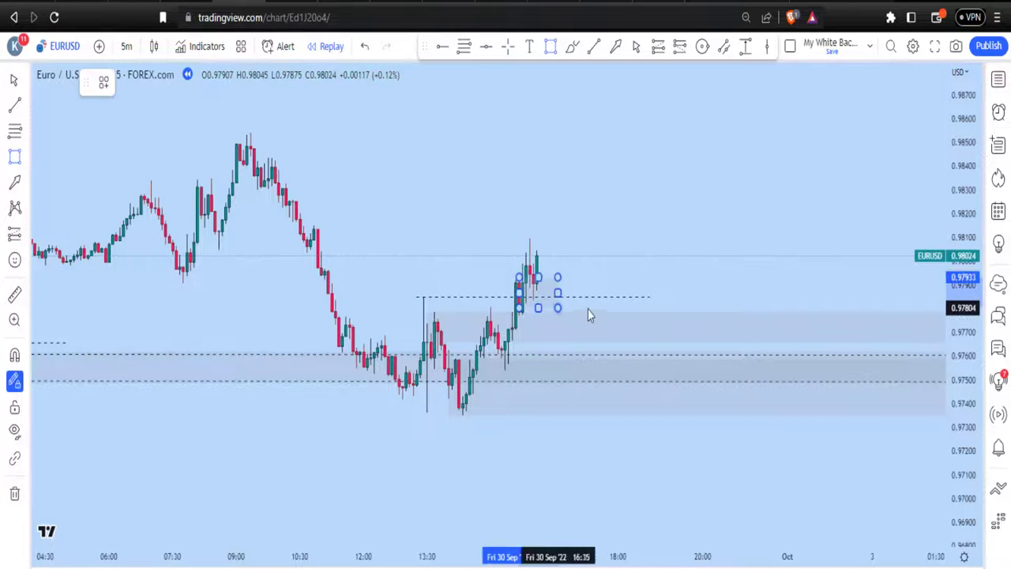
{"action": "left_click_drag", "start_coordinate": [588, 314], "coordinate": [713, 318]}
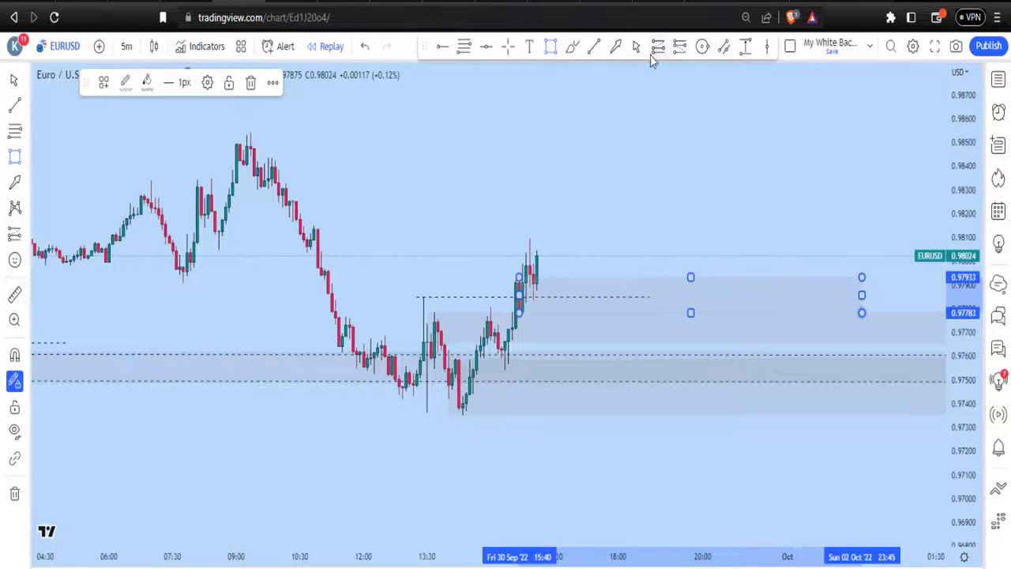
{"action": "left_click", "coordinate": [553, 338]}
Place a long position on 30 September 15:55 with entry at 0.97849, stop at 0.97512 and target at 0.98553.
{"action": "left_click", "coordinate": [530, 299]}
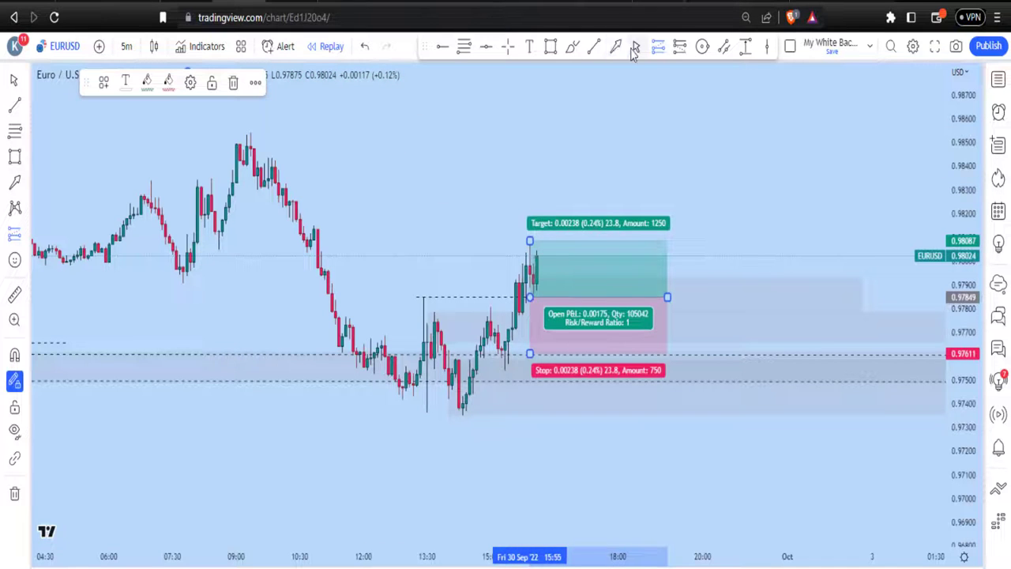
{"action": "left_click_drag", "start_coordinate": [530, 352], "coordinate": [523, 386]}
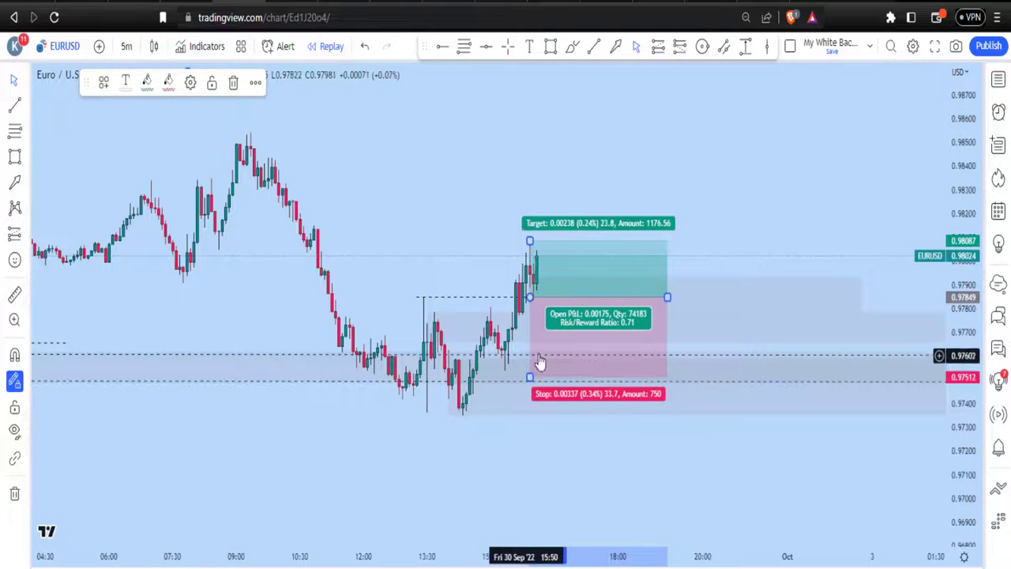
{"action": "scroll", "coordinate": [684, 185], "scroll_direction": "down", "scroll_amount": 3}
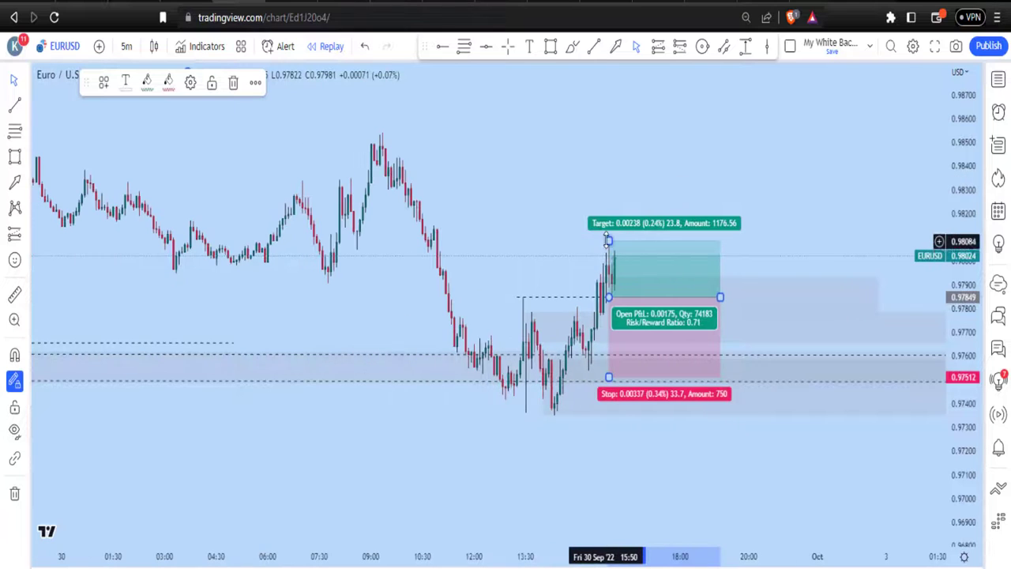
{"action": "left_click_drag", "start_coordinate": [609, 241], "coordinate": [609, 130]}
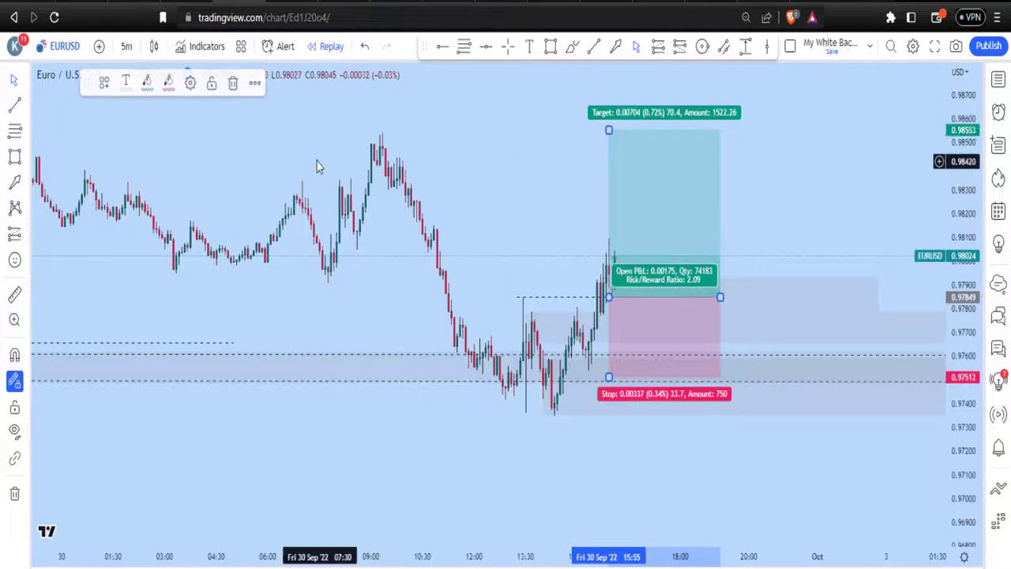
Examine the price action around the long position, comparing its entry, stop and target with the $$$ line and rectangle zones.
{"action": "scroll", "coordinate": [313, 240], "scroll_direction": "down", "scroll_amount": 5}
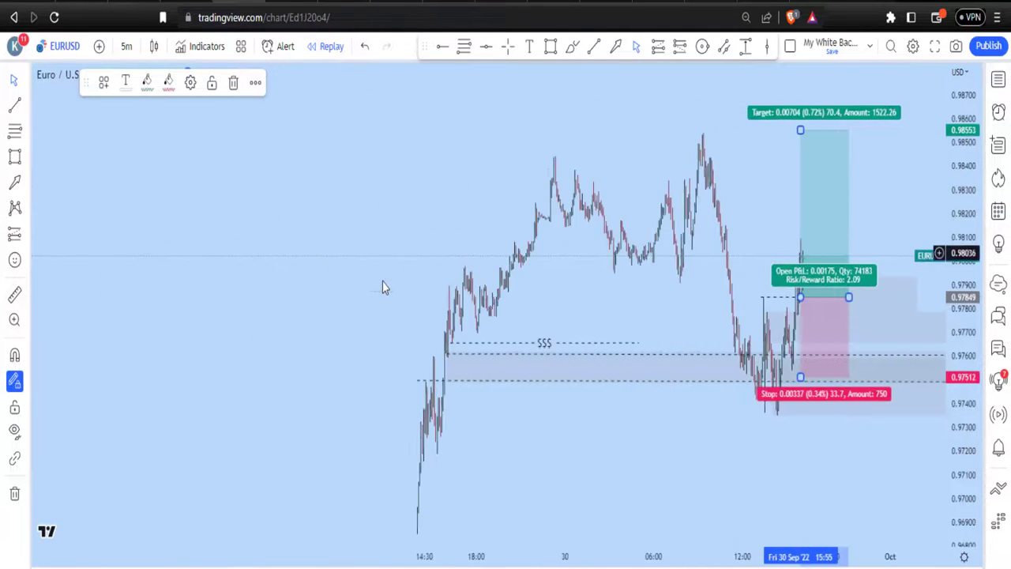
{"action": "left_click_drag", "start_coordinate": [443, 194], "coordinate": [259, 240]}
{"action": "scroll", "coordinate": [549, 241], "scroll_direction": "up", "scroll_amount": 5}
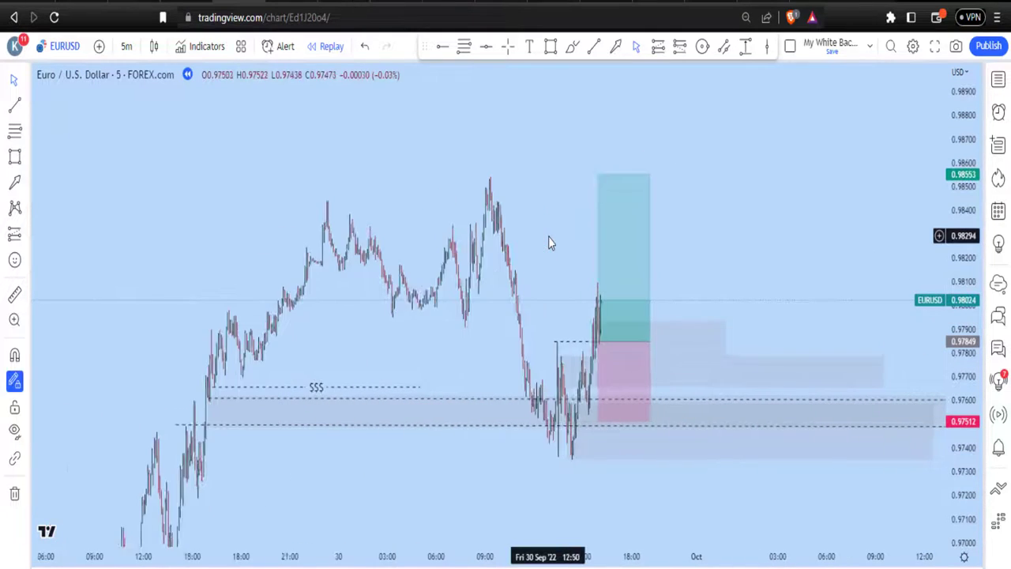
{"action": "left_click_drag", "start_coordinate": [403, 200], "coordinate": [466, 169]}
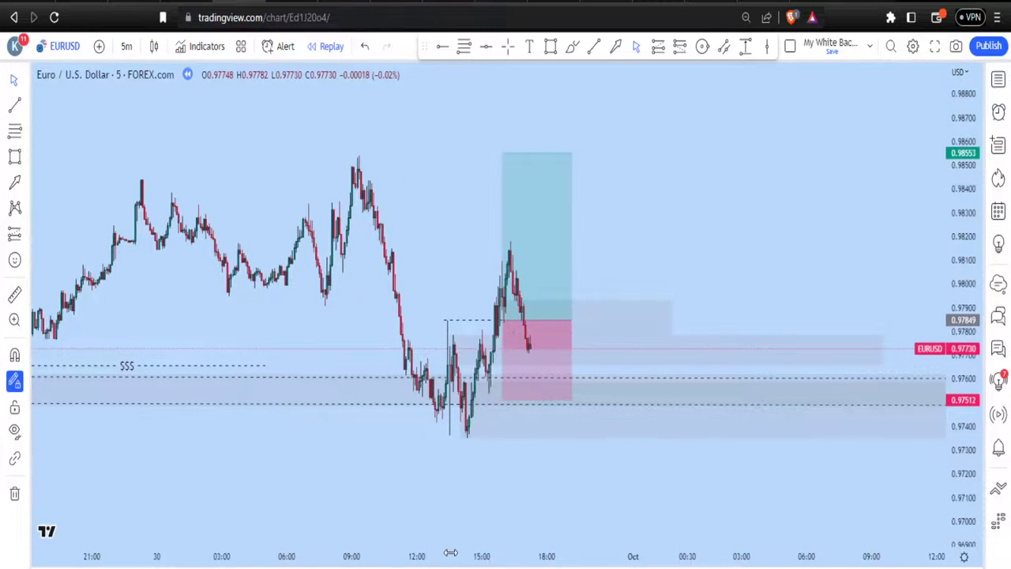
{"action": "scroll", "coordinate": [518, 441], "scroll_direction": "up", "scroll_amount": 2}
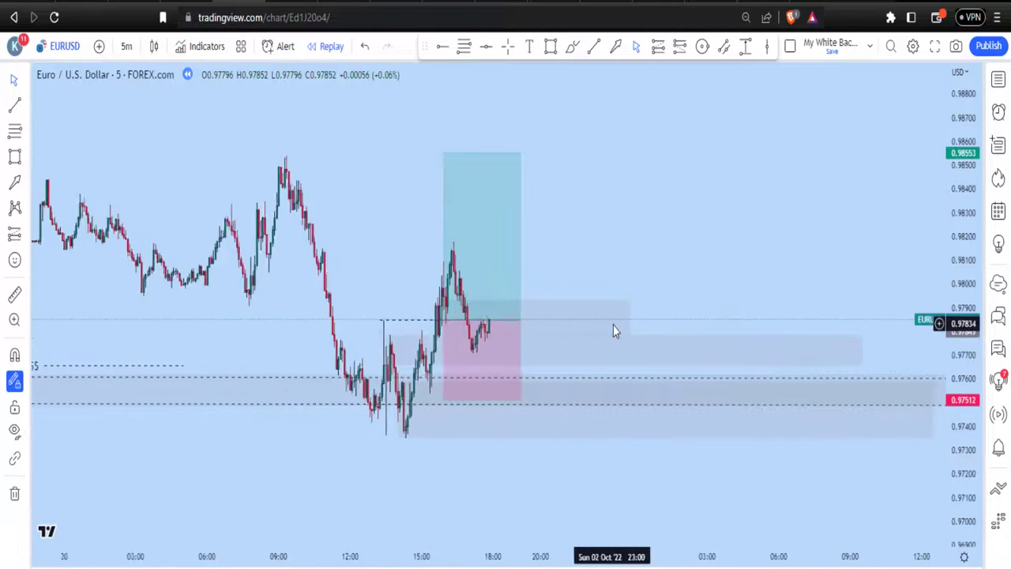
{"action": "left_click_drag", "start_coordinate": [614, 329], "coordinate": [709, 217]}
{"action": "scroll", "coordinate": [700, 216], "scroll_direction": "up", "scroll_amount": 2}
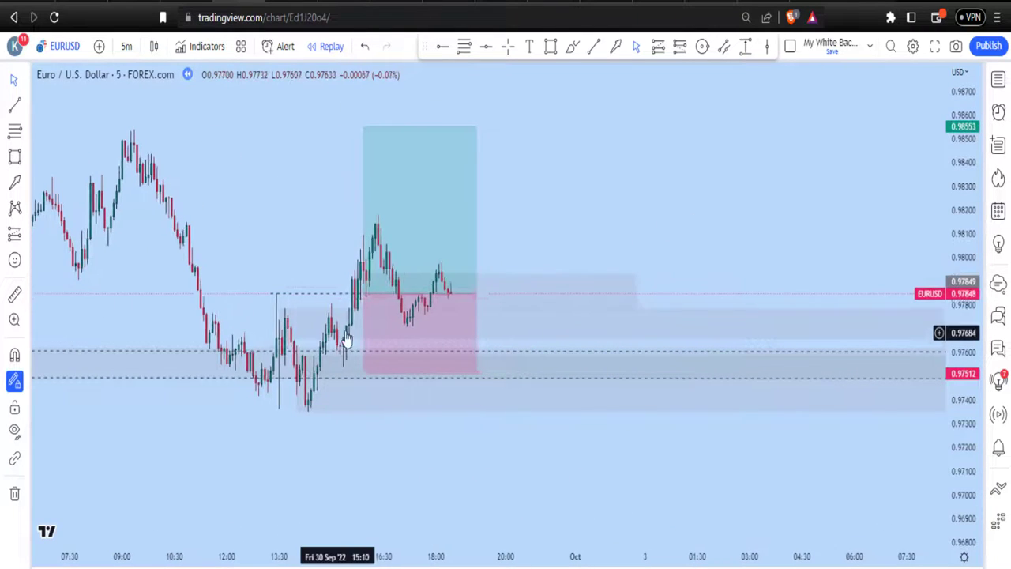
{"action": "left_click_drag", "start_coordinate": [587, 185], "coordinate": [777, 237]}
{"action": "left_click", "coordinate": [553, 189]}
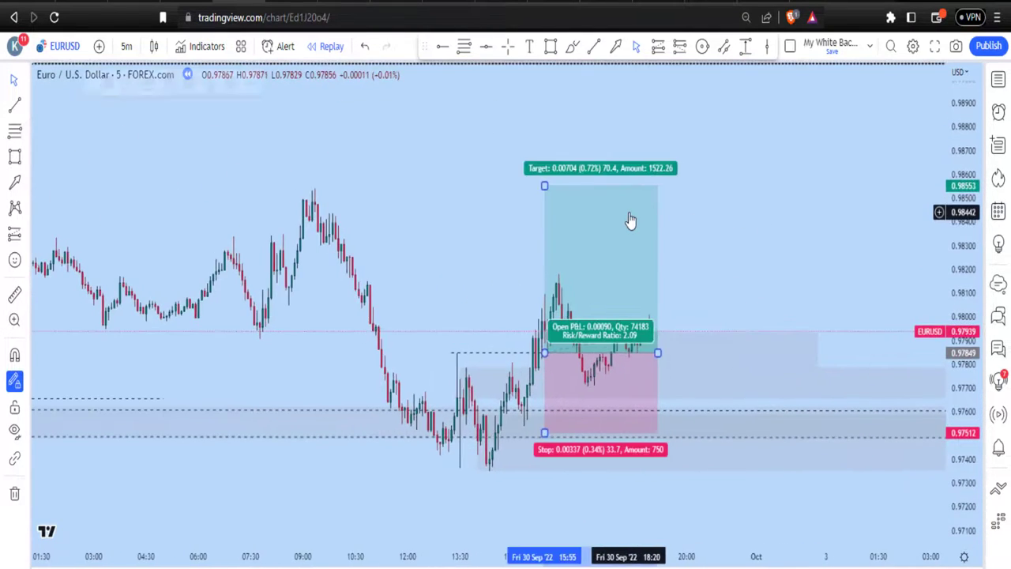
{"action": "mouse_move", "coordinate": [544, 183]}
{"action": "left_mouse_down"}
{"action": "mouse_move", "coordinate": [532, 117]}
{"action": "mouse_move", "coordinate": [534, 183]}
{"action": "left_mouse_up"}
{"action": "left_click_drag", "start_coordinate": [667, 285], "coordinate": [655, 250]}
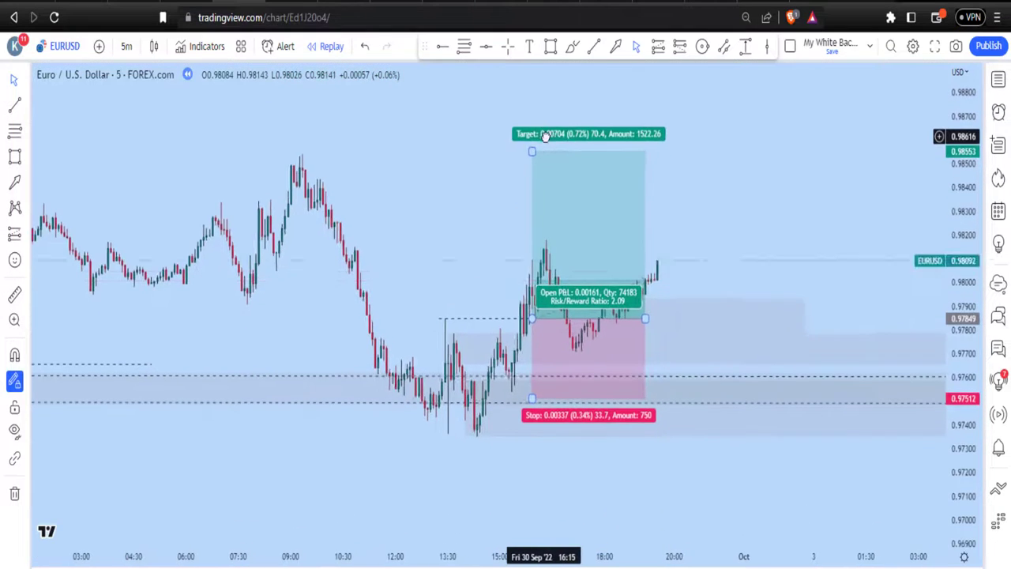
{"action": "left_click", "coordinate": [655, 244]}
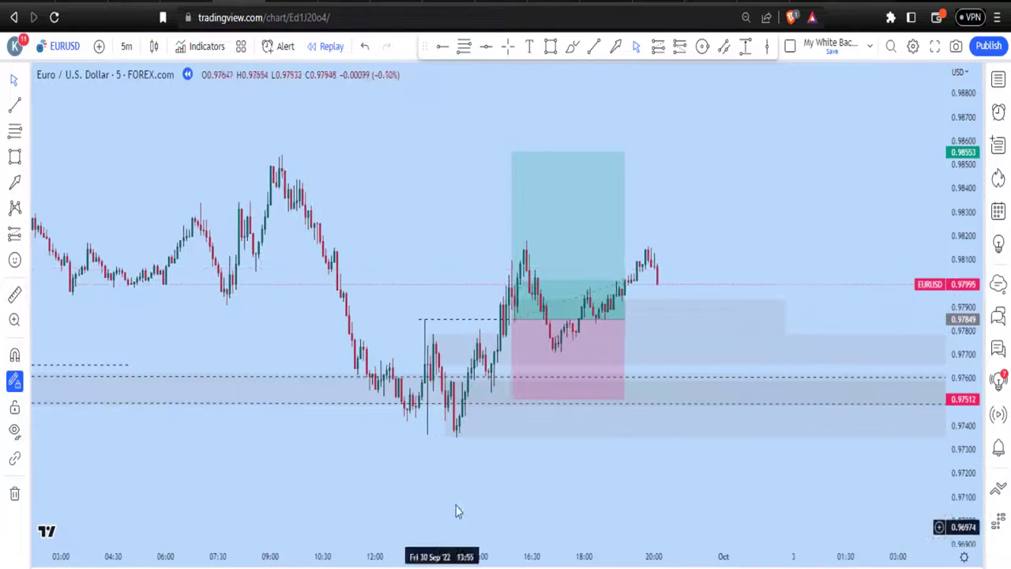
Widen the long position past the latest candles and raise its target to 0.98899.
{"action": "mouse_move", "coordinate": [615, 171]}
{"action": "left_click_drag", "start_coordinate": [627, 317], "coordinate": [721, 328]}
{"action": "left_click_drag", "start_coordinate": [510, 150], "coordinate": [511, 70]}
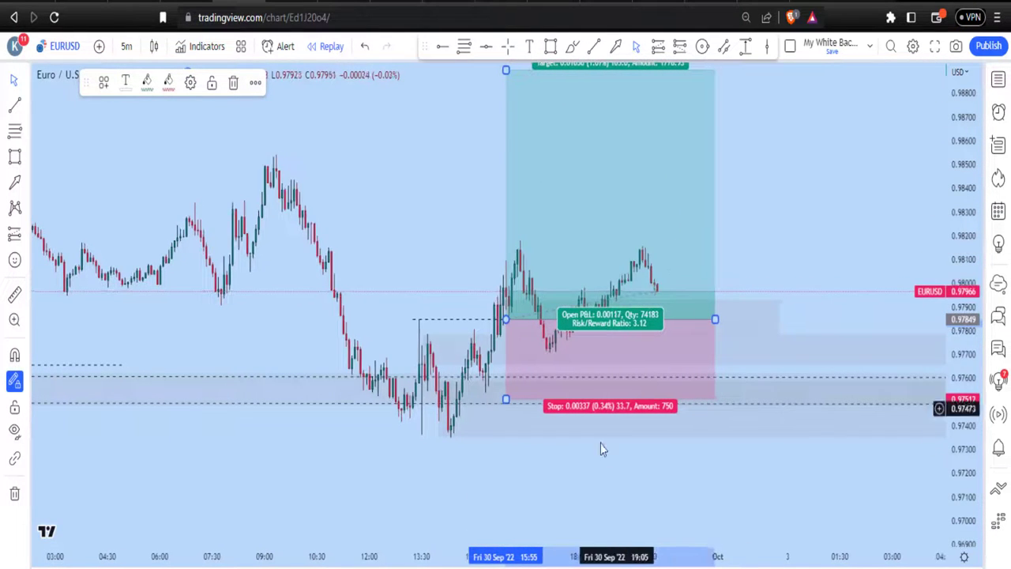
{"action": "left_click", "coordinate": [672, 494]}
{"action": "left_click_drag", "start_coordinate": [672, 494], "coordinate": [687, 553]}
{"action": "left_click", "coordinate": [671, 449]}
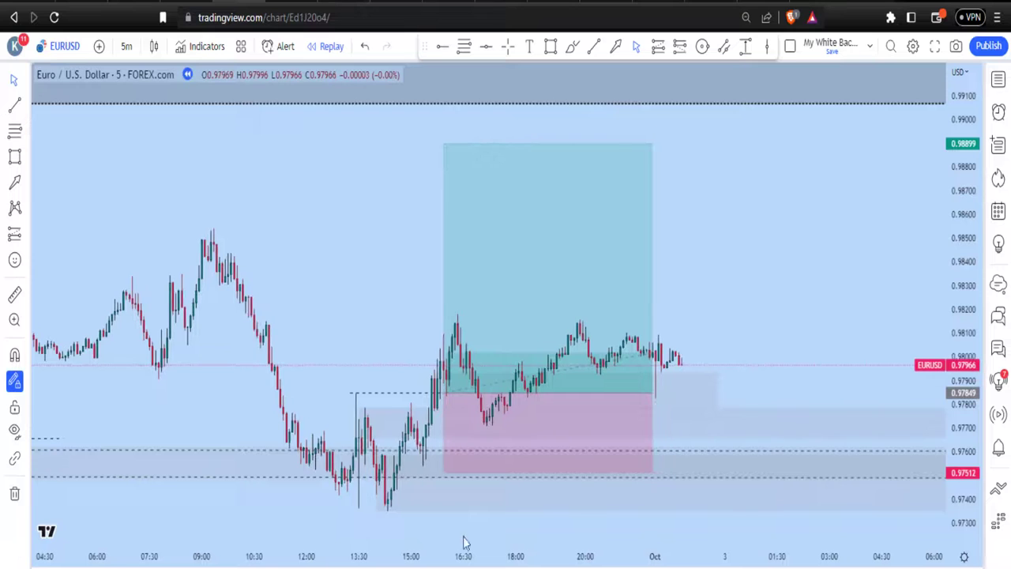
Extend the long position to about 01:15 on 3 October and raise its target to 0.99070, the supply zone's lower edge.
{"action": "left_click", "coordinate": [648, 316]}
{"action": "left_click_drag", "start_coordinate": [650, 392], "coordinate": [765, 393]}
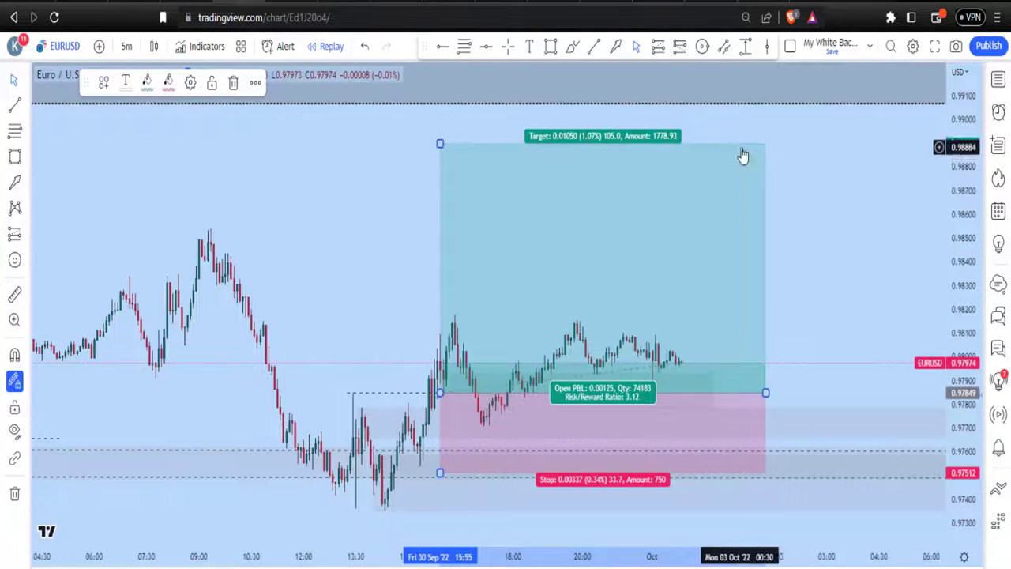
{"action": "left_click_drag", "start_coordinate": [441, 144], "coordinate": [440, 103]}
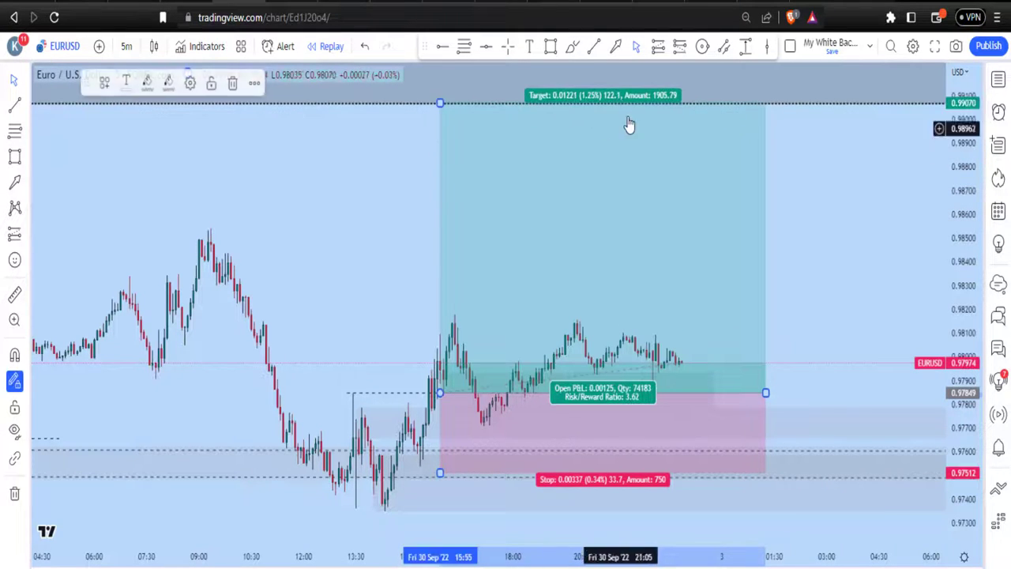
Examine how price moves between the long position's entry and the supply zone at its target.
{"action": "left_click_drag", "start_coordinate": [852, 142], "coordinate": [831, 273]}
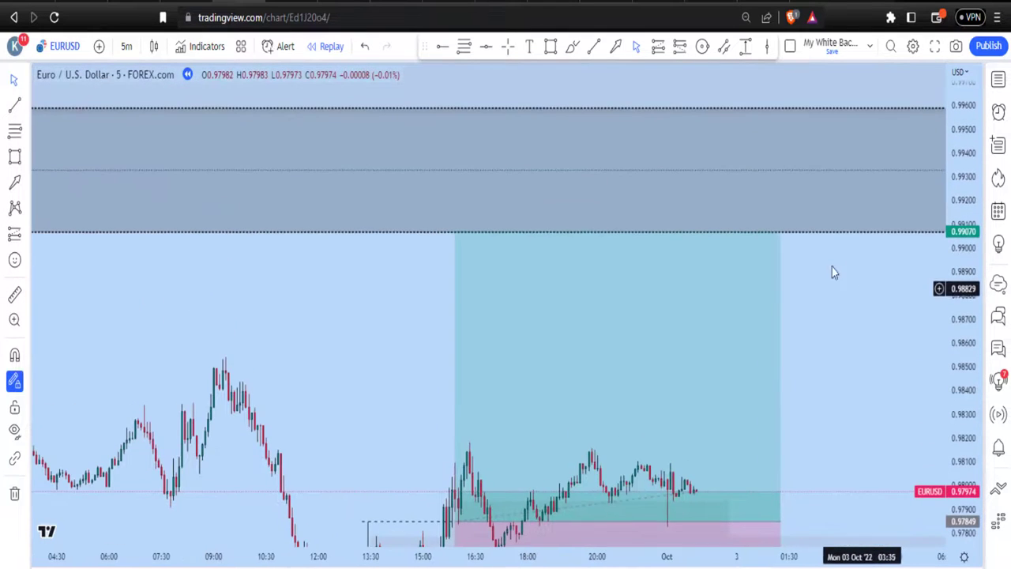
{"action": "left_click_drag", "start_coordinate": [860, 320], "coordinate": [784, 116]}
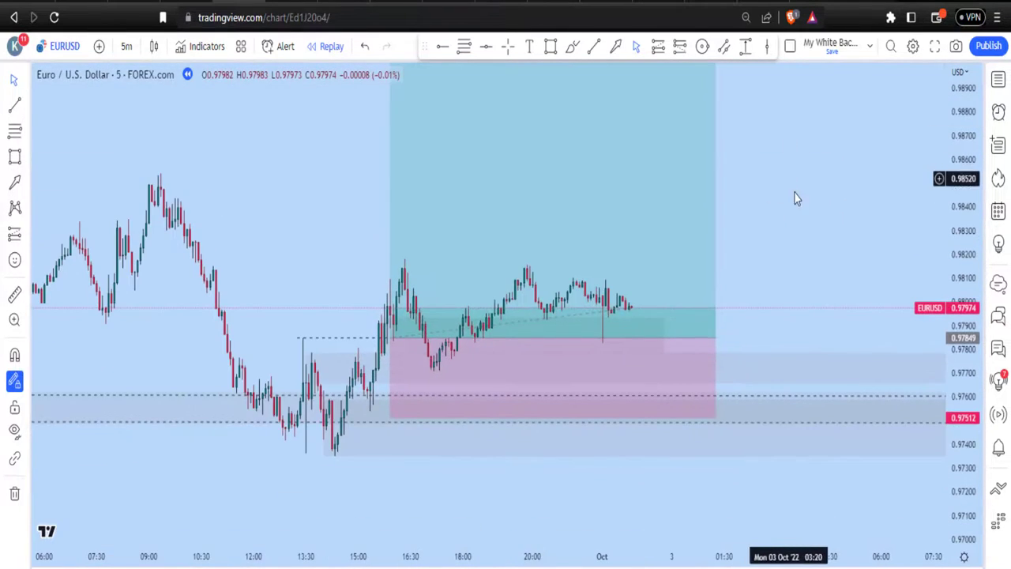
{"action": "left_click_drag", "start_coordinate": [795, 194], "coordinate": [819, 256]}
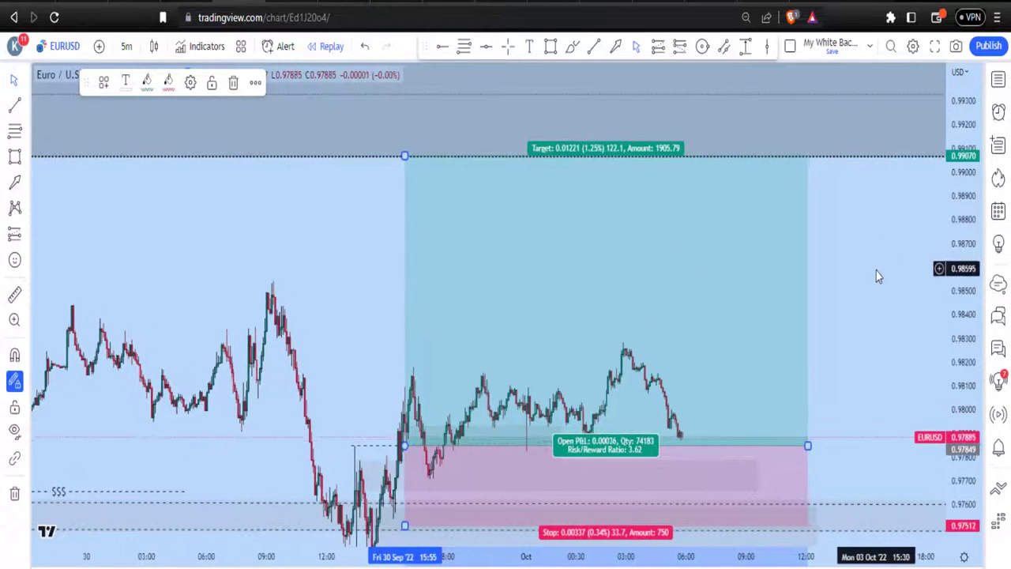
{"action": "left_click_drag", "start_coordinate": [866, 289], "coordinate": [834, 202]}
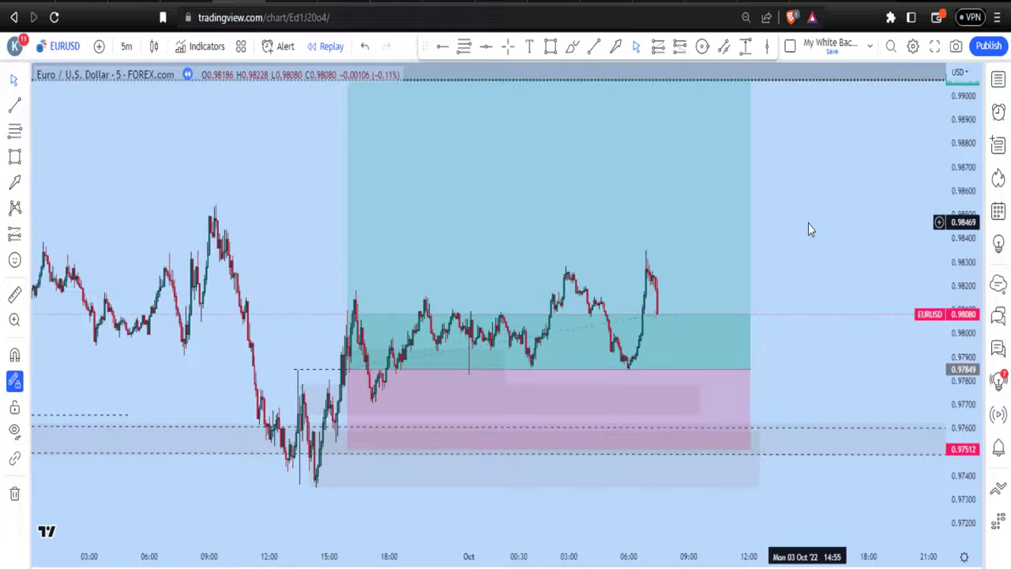
{"action": "left_click_drag", "start_coordinate": [792, 203], "coordinate": [837, 269]}
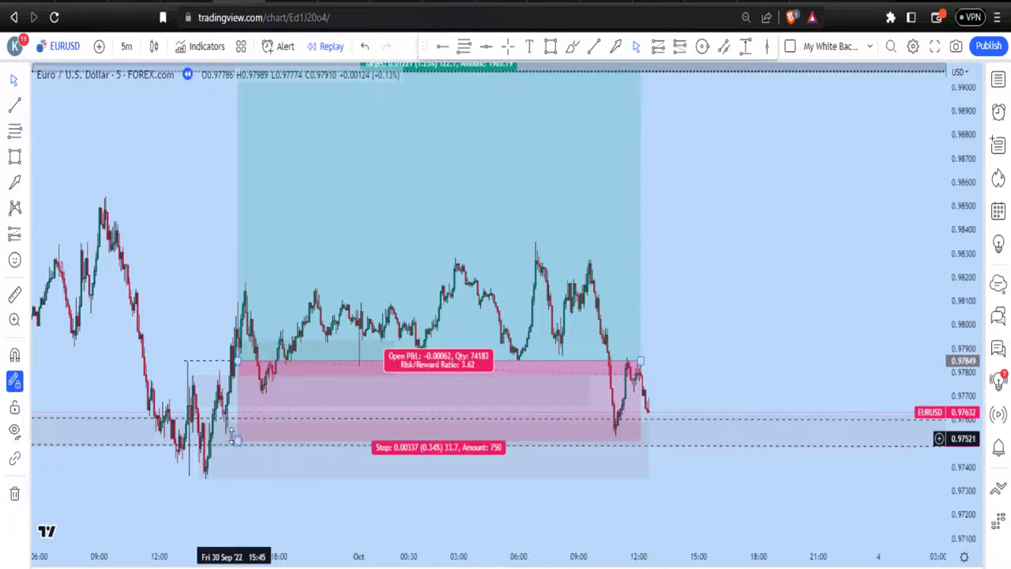
Extend the end of the long position in stages to about 19:00 on 3 October, keeping it ahead of the latest candles.
{"action": "left_click", "coordinate": [641, 360]}
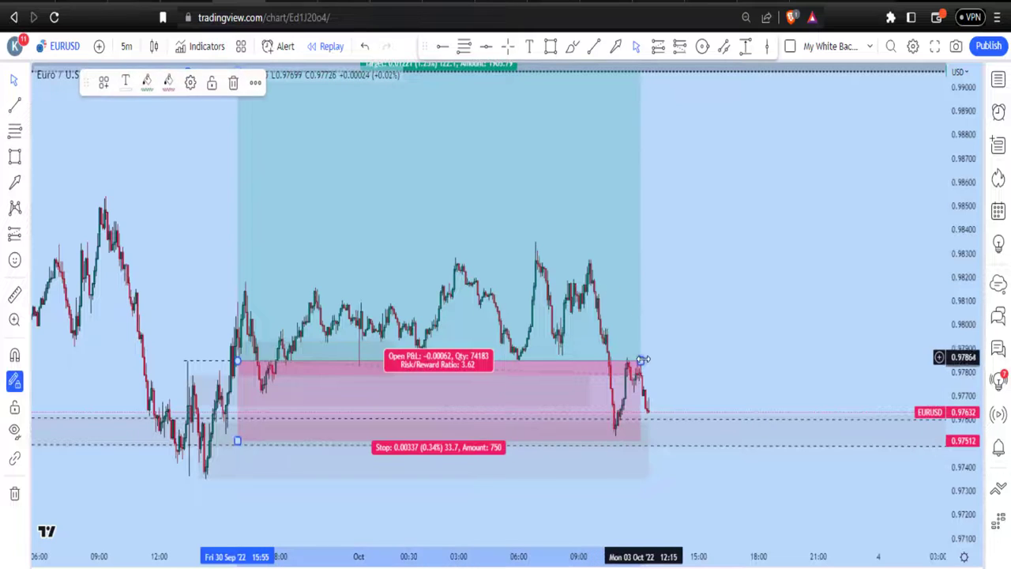
{"action": "left_click_drag", "start_coordinate": [655, 363], "coordinate": [720, 373]}
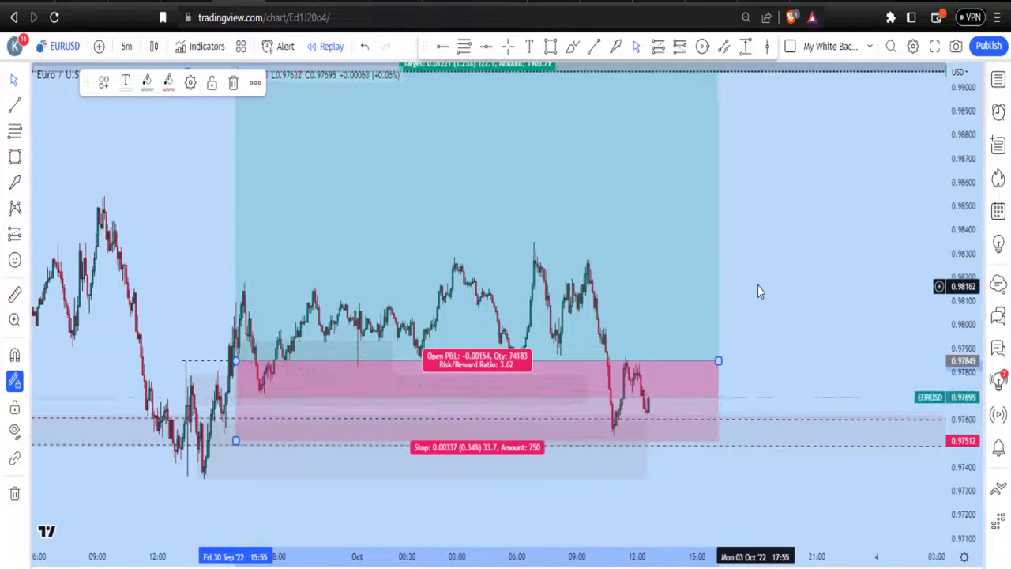
{"action": "left_click", "coordinate": [785, 359]}
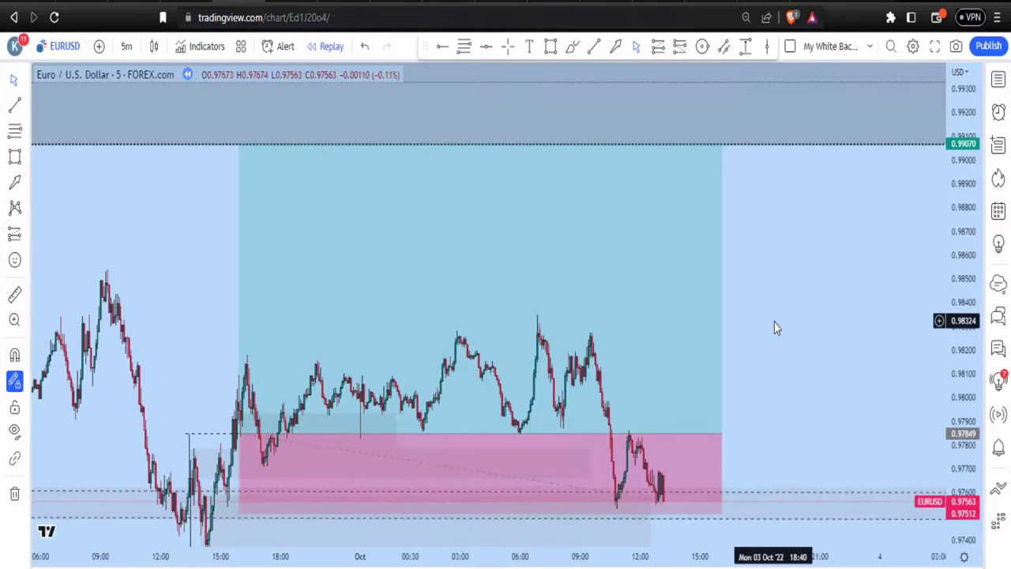
{"action": "mouse_move", "coordinate": [777, 311]}
{"action": "left_mouse_down"}
{"action": "mouse_move", "coordinate": [789, 341]}
{"action": "mouse_move", "coordinate": [779, 291]}
{"action": "left_mouse_up"}
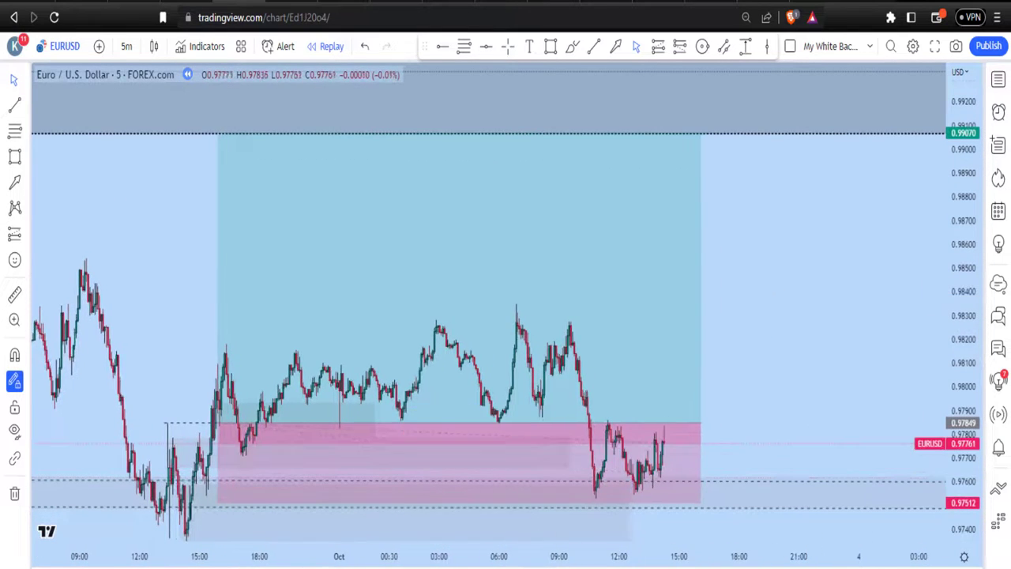
{"action": "left_click", "coordinate": [582, 379]}
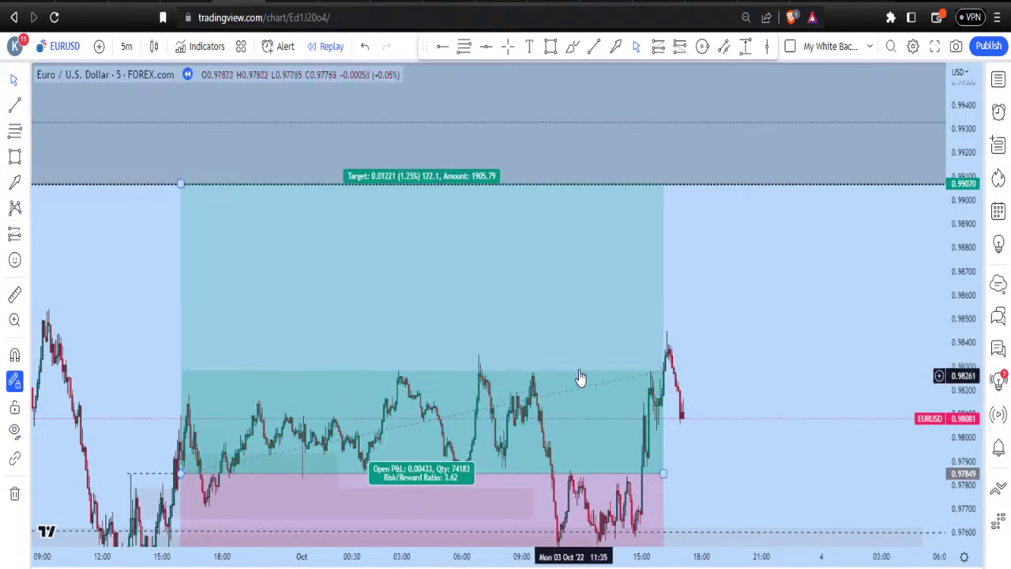
{"action": "left_click_drag", "start_coordinate": [664, 474], "coordinate": [725, 473]}
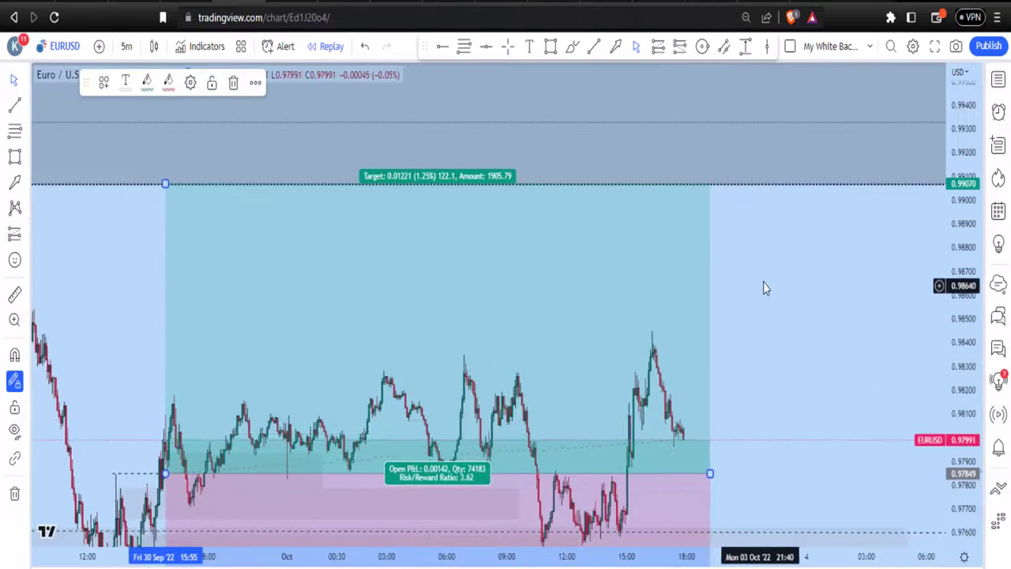
Extend the end of the long position in stages to about 15:45 on 4 October, keeping pace with the latest candles.
{"action": "mouse_move", "coordinate": [763, 287]}
{"action": "left_mouse_down"}
{"action": "mouse_move", "coordinate": [777, 316]}
{"action": "mouse_move", "coordinate": [761, 244]}
{"action": "left_mouse_up"}
{"action": "left_click", "coordinate": [461, 522]}
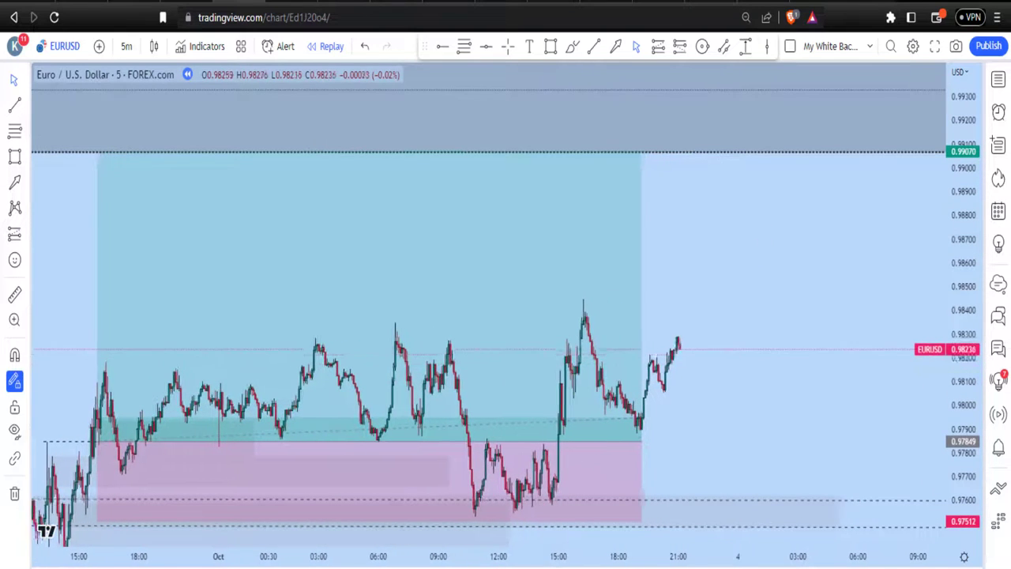
{"action": "left_click_drag", "start_coordinate": [636, 440], "coordinate": [722, 444]}
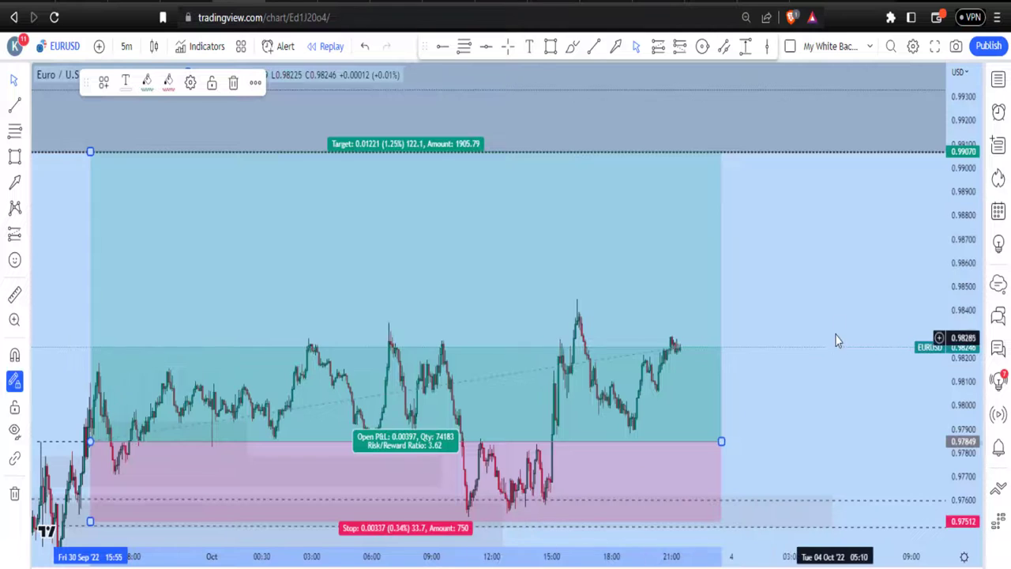
{"action": "left_click", "coordinate": [765, 324]}
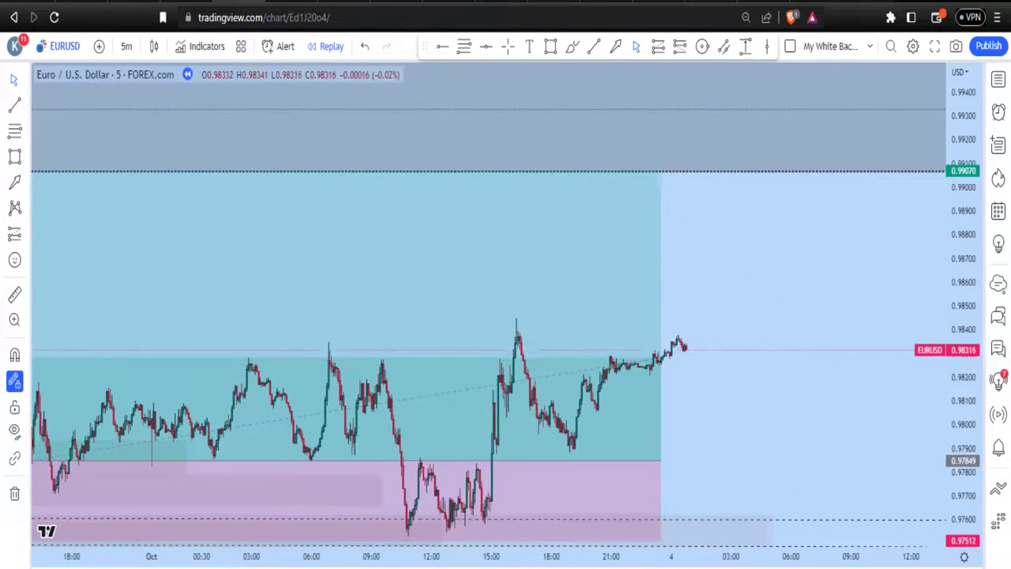
{"action": "left_click_drag", "start_coordinate": [656, 462], "coordinate": [761, 475]}
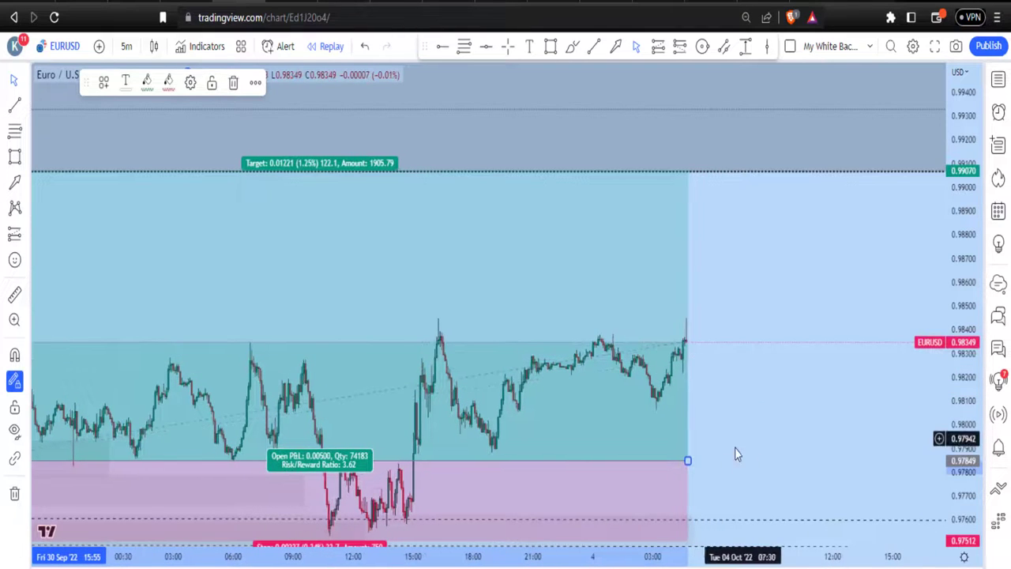
{"action": "left_click_drag", "start_coordinate": [692, 460], "coordinate": [789, 461]}
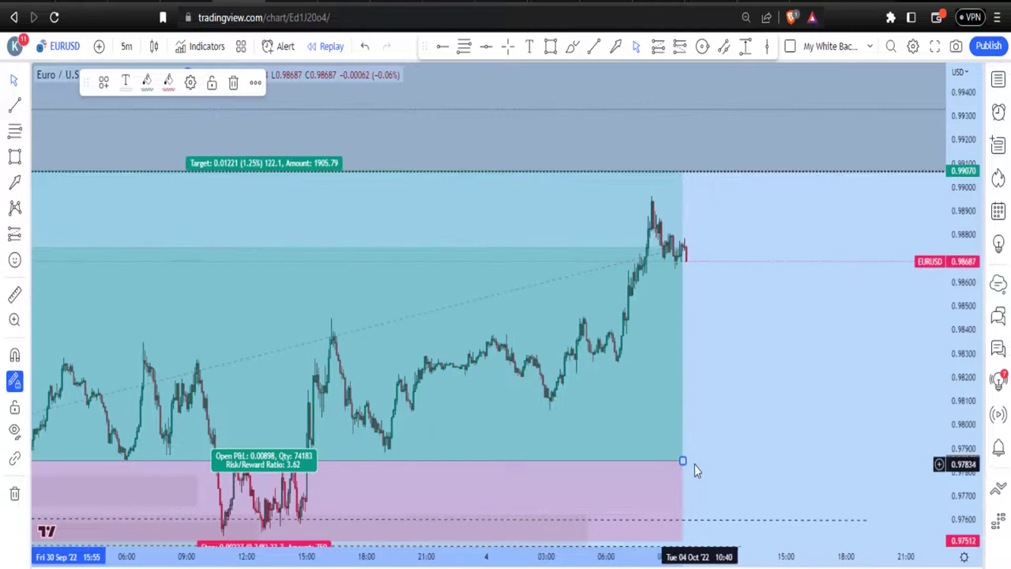
{"action": "left_click_drag", "start_coordinate": [684, 460], "coordinate": [744, 461]}
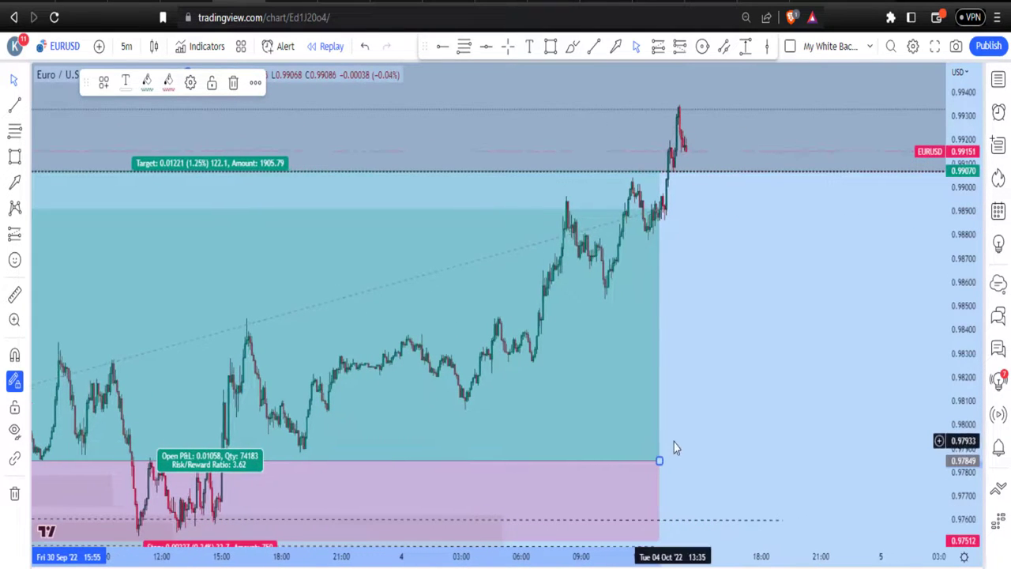
{"action": "left_click_drag", "start_coordinate": [661, 463], "coordinate": [717, 462]}
Review the long position's entry area, then examine the whole trade up into the supply zone on the 4-hour chart.
{"action": "scroll", "coordinate": [434, 443], "scroll_direction": "left", "scroll_amount": 5}
{"action": "scroll", "coordinate": [434, 442], "scroll_direction": "down", "scroll_amount": 5}
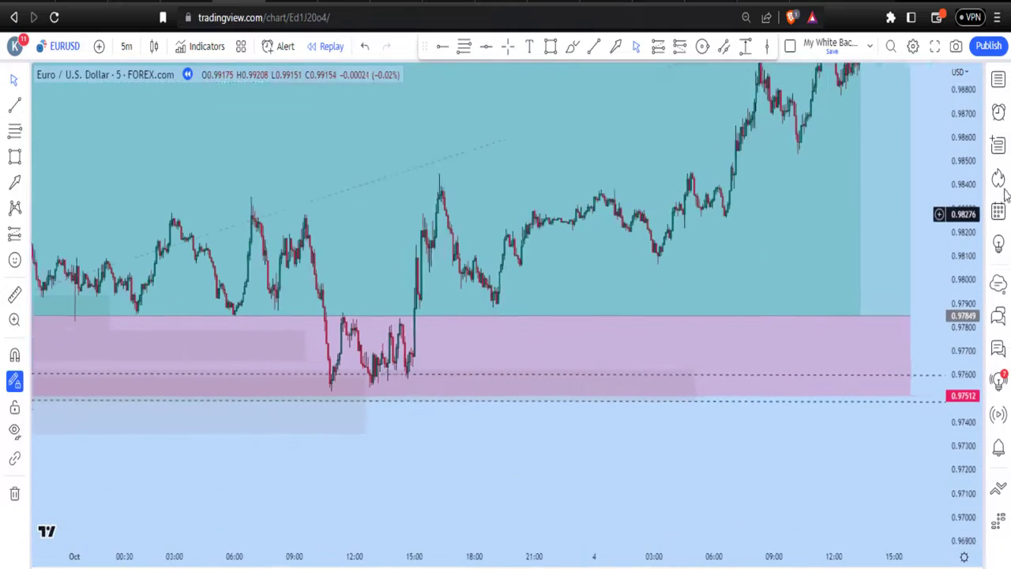
{"action": "mouse_move", "coordinate": [402, 372]}
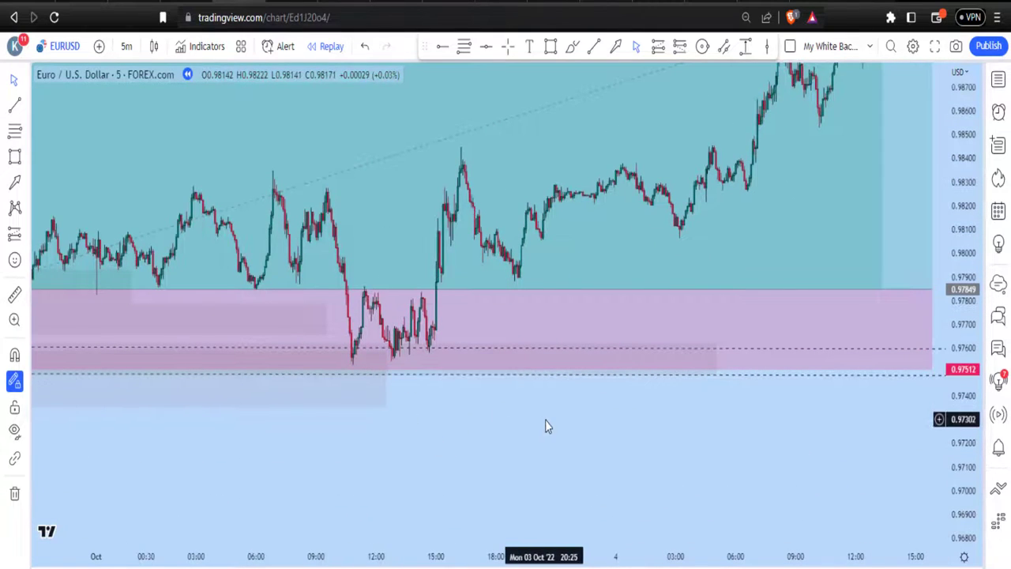
{"action": "left_click", "coordinate": [127, 47]}
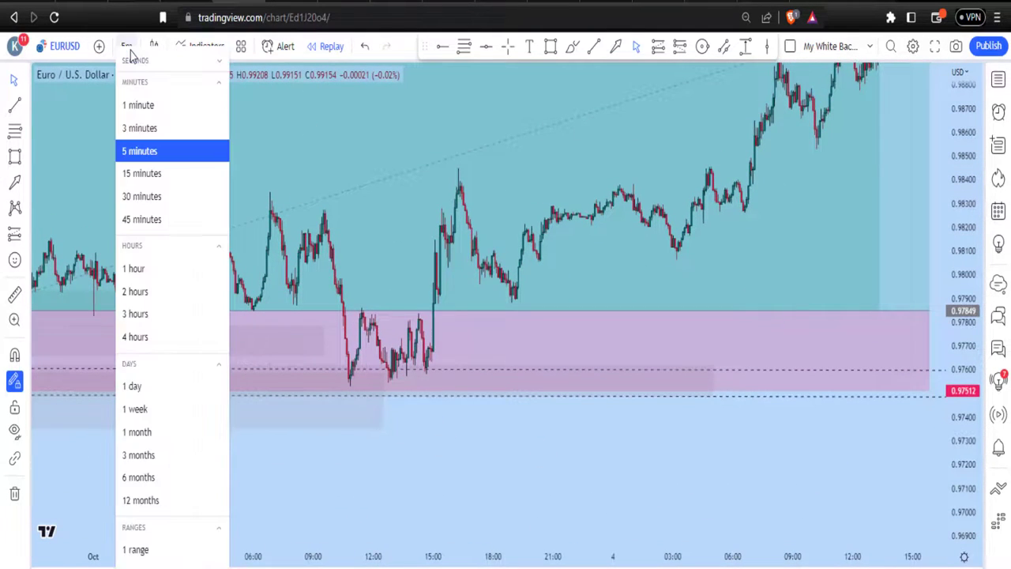
{"action": "left_click", "coordinate": [136, 338]}
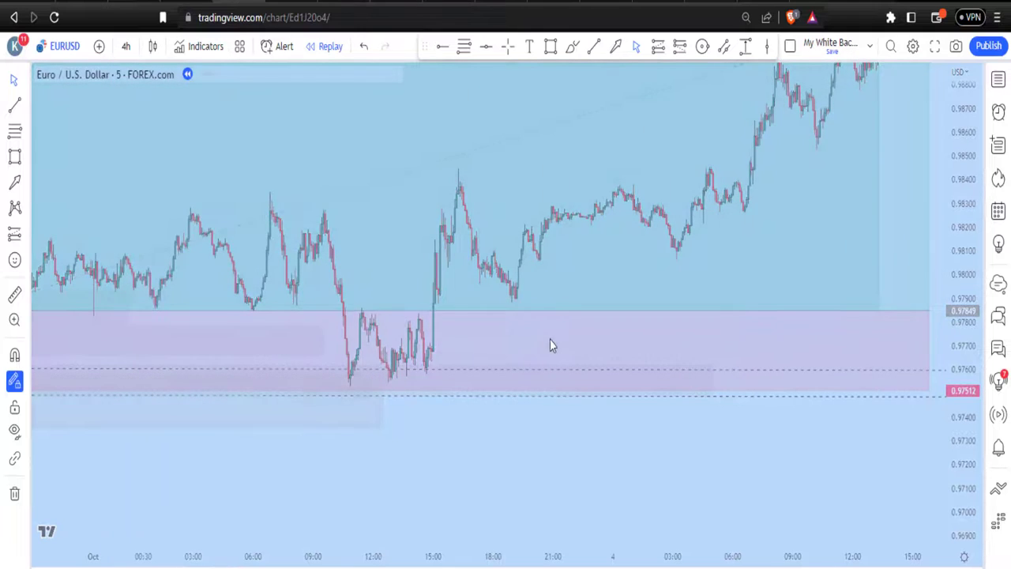
{"action": "scroll", "coordinate": [543, 396], "scroll_direction": "up", "scroll_amount": 6}
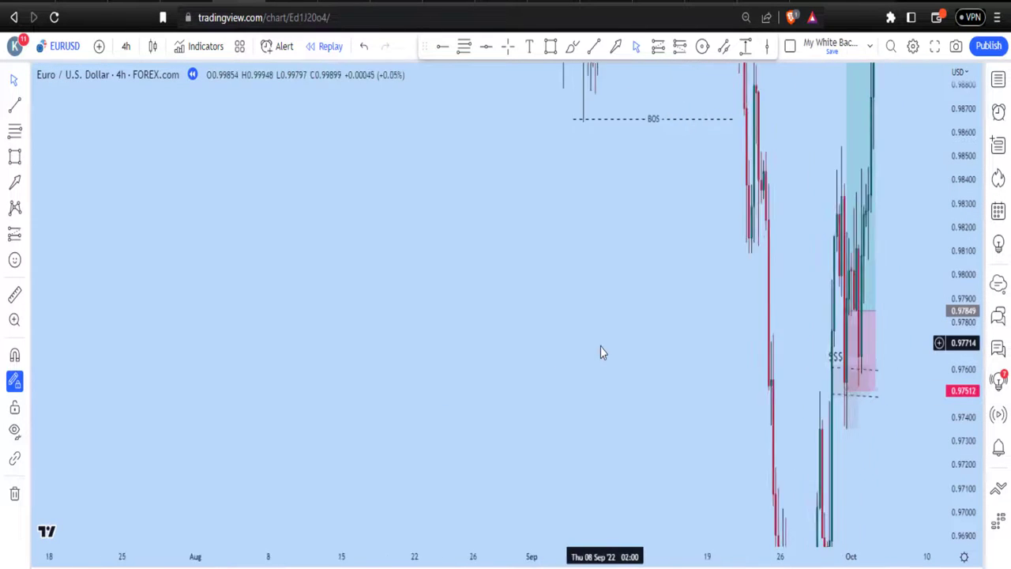
{"action": "left_click_drag", "start_coordinate": [873, 269], "coordinate": [763, 407]}
{"action": "left_click_drag", "start_coordinate": [963, 212], "coordinate": [887, 389]}
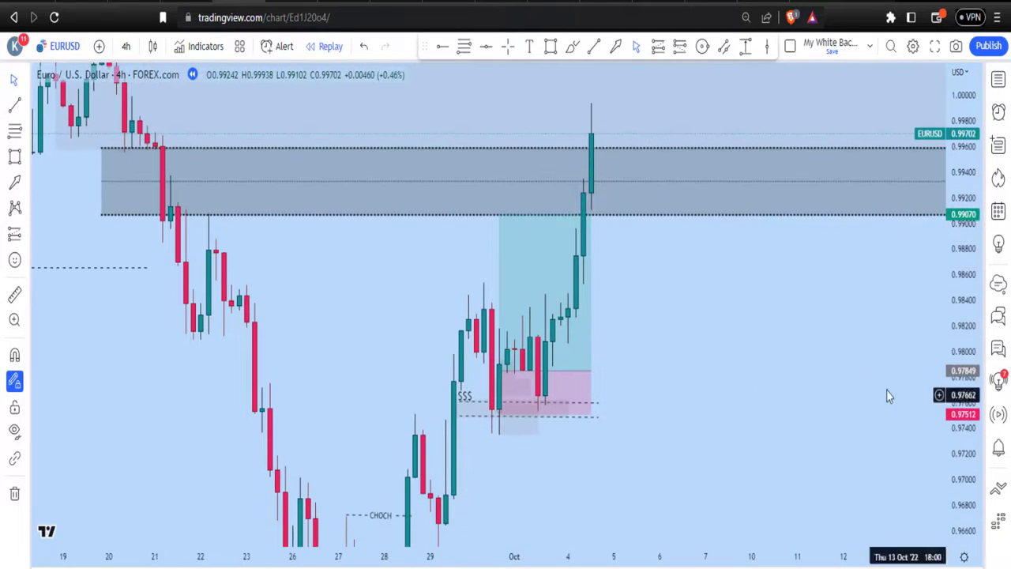
{"action": "left_click_drag", "start_coordinate": [653, 377], "coordinate": [821, 331]}
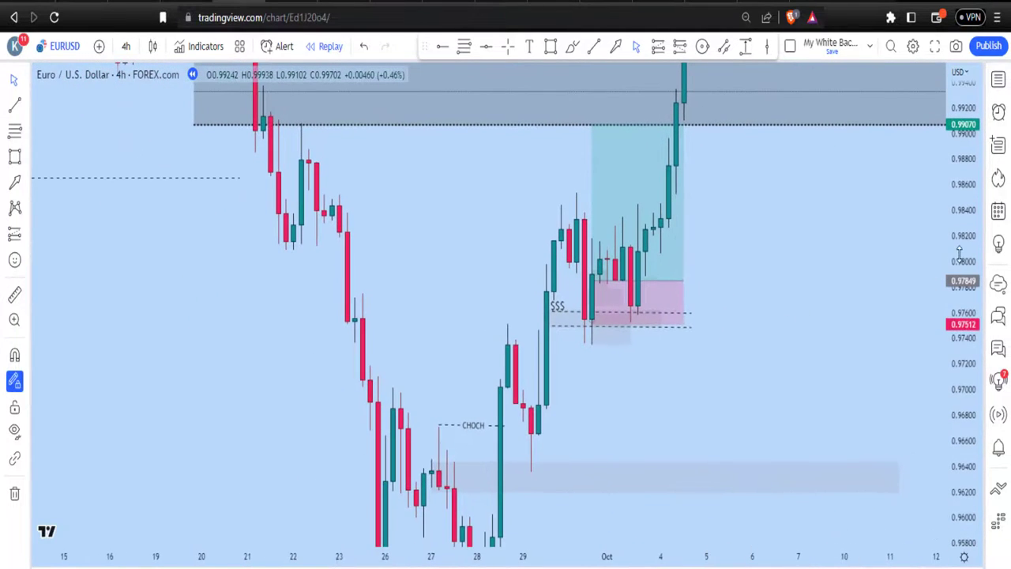
{"action": "scroll", "coordinate": [759, 326], "scroll_direction": "down", "scroll_amount": 3}
{"action": "scroll", "coordinate": [300, 325], "scroll_direction": "down", "scroll_amount": 2}
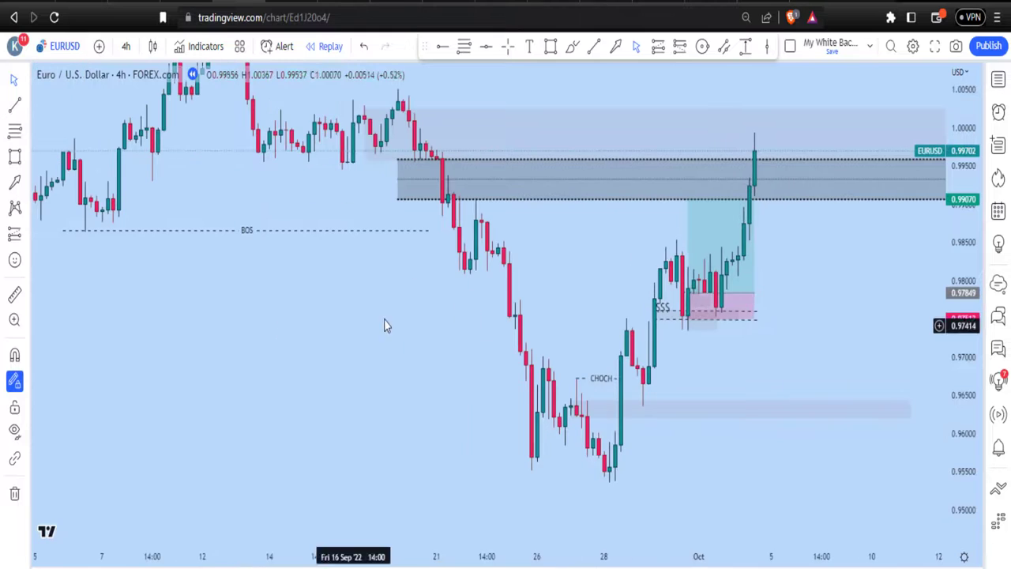
{"action": "left_click_drag", "start_coordinate": [584, 269], "coordinate": [491, 304]}
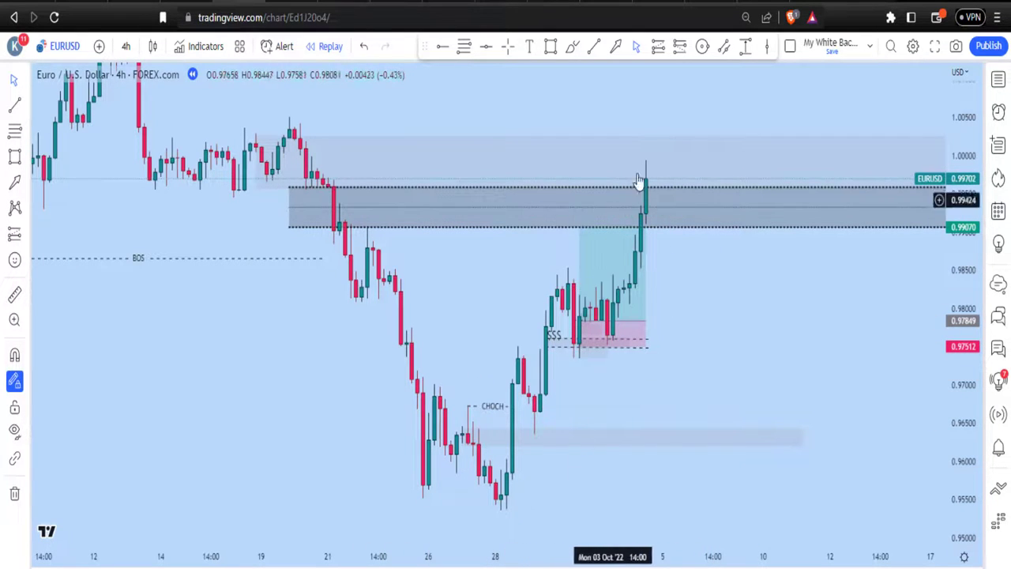
Switch to the daily chart and examine how price reacts around the supply zone from October into November.
{"action": "left_click", "coordinate": [125, 45]}
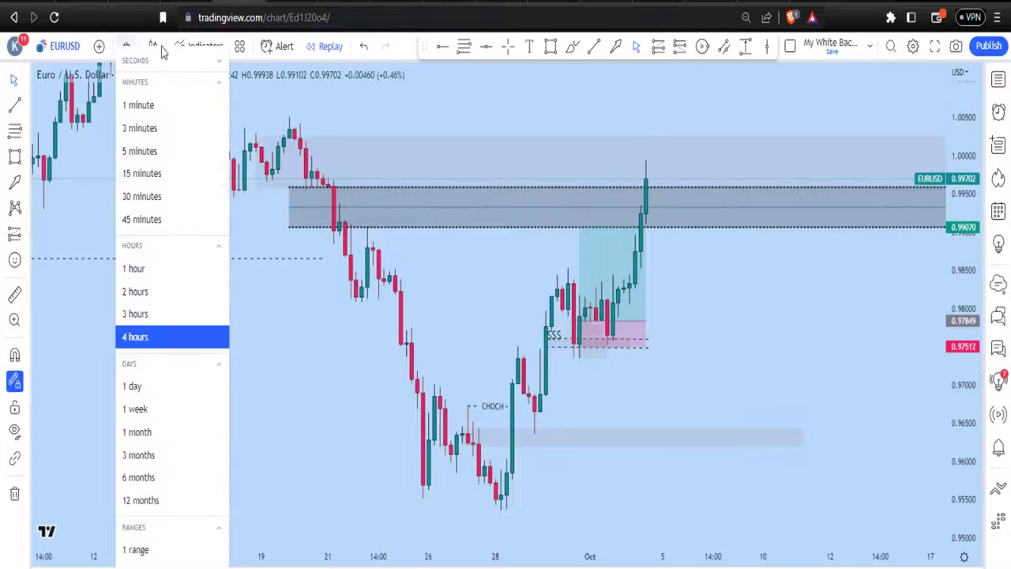
{"action": "left_click", "coordinate": [142, 386]}
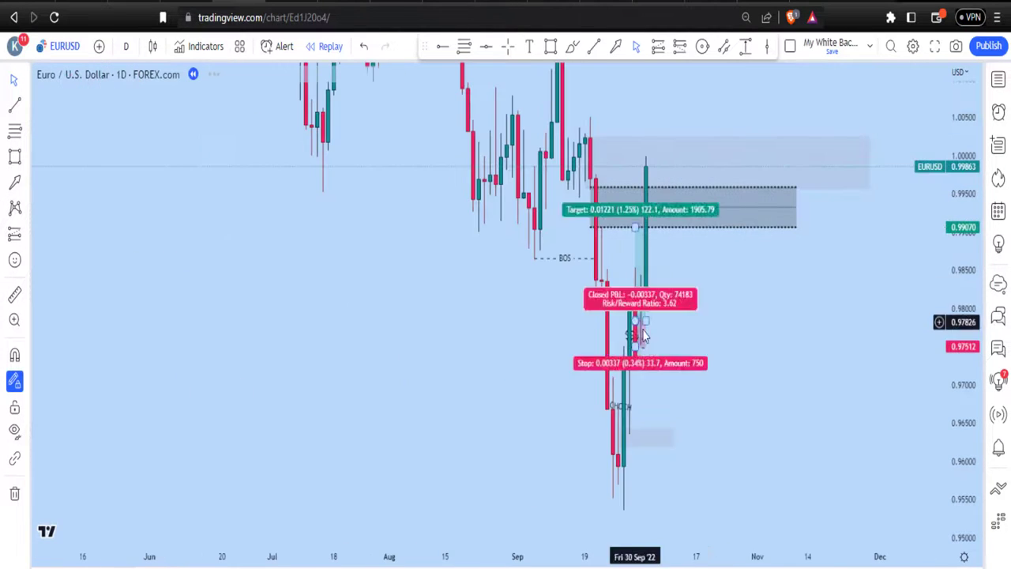
{"action": "scroll", "coordinate": [938, 324], "scroll_direction": "up", "scroll_amount": 2}
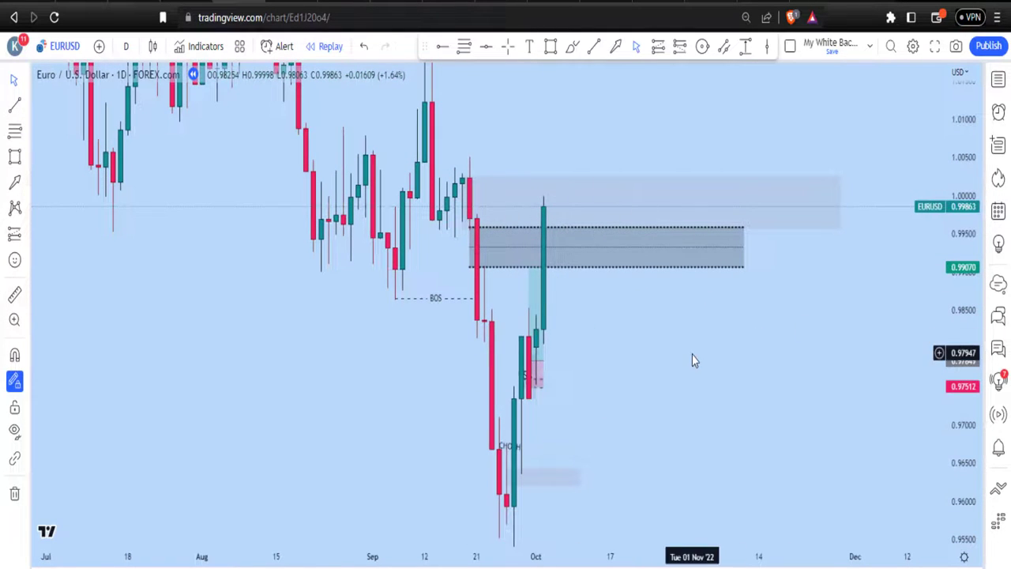
{"action": "scroll", "coordinate": [692, 361], "scroll_direction": "up", "scroll_amount": 2}
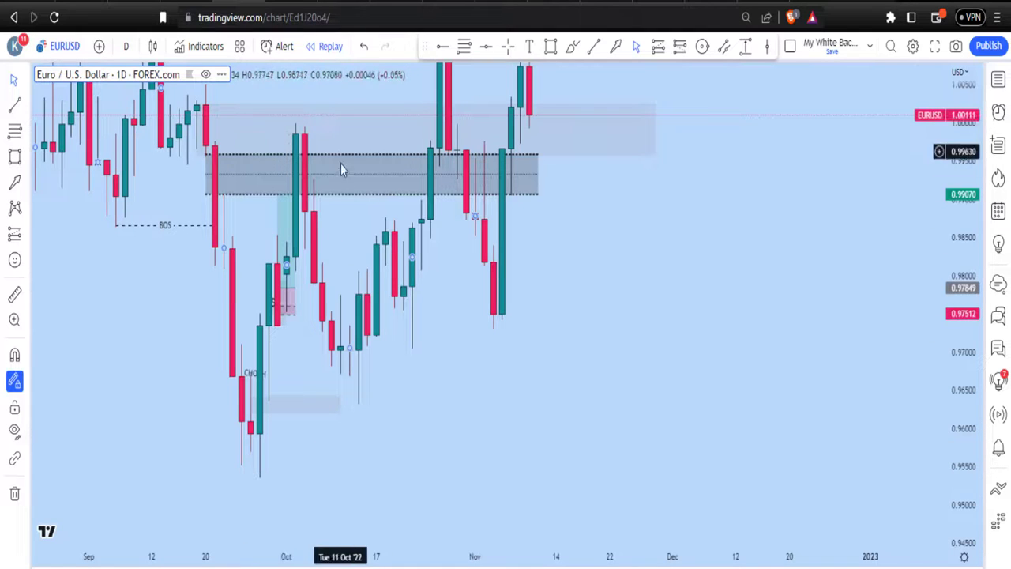
{"action": "left_click_drag", "start_coordinate": [632, 289], "coordinate": [880, 352]}
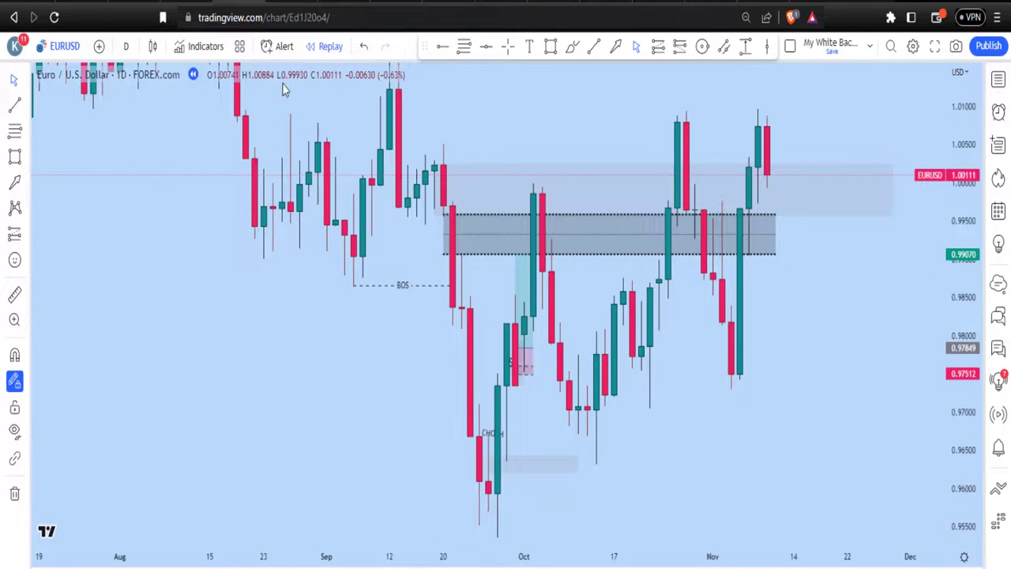
Return to the 4-hour chart and examine the early October reaction at the supply zone beside the long position.
{"action": "left_click", "coordinate": [125, 52]}
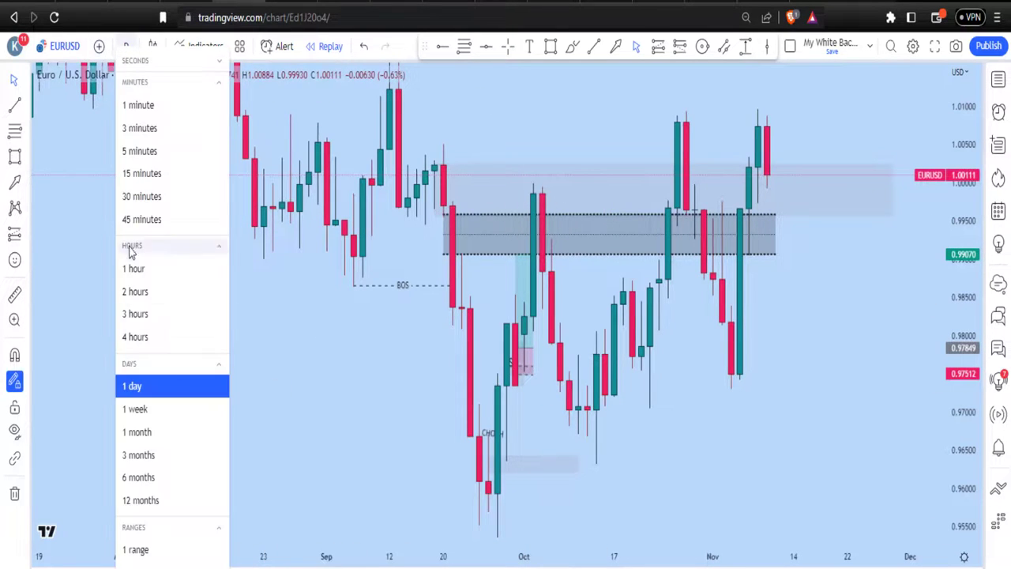
{"action": "left_click", "coordinate": [136, 337]}
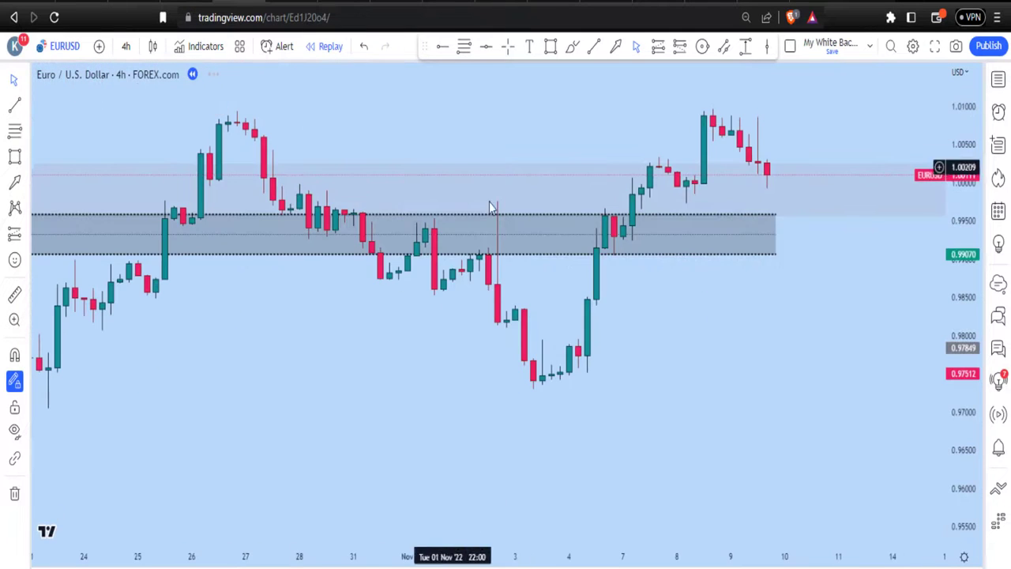
{"action": "mouse_move", "coordinate": [384, 351]}
{"action": "left_mouse_down"}
{"action": "mouse_move", "coordinate": [598, 451]}
{"action": "mouse_move", "coordinate": [844, 289]}
{"action": "mouse_move", "coordinate": [838, 437]}
{"action": "left_mouse_up"}
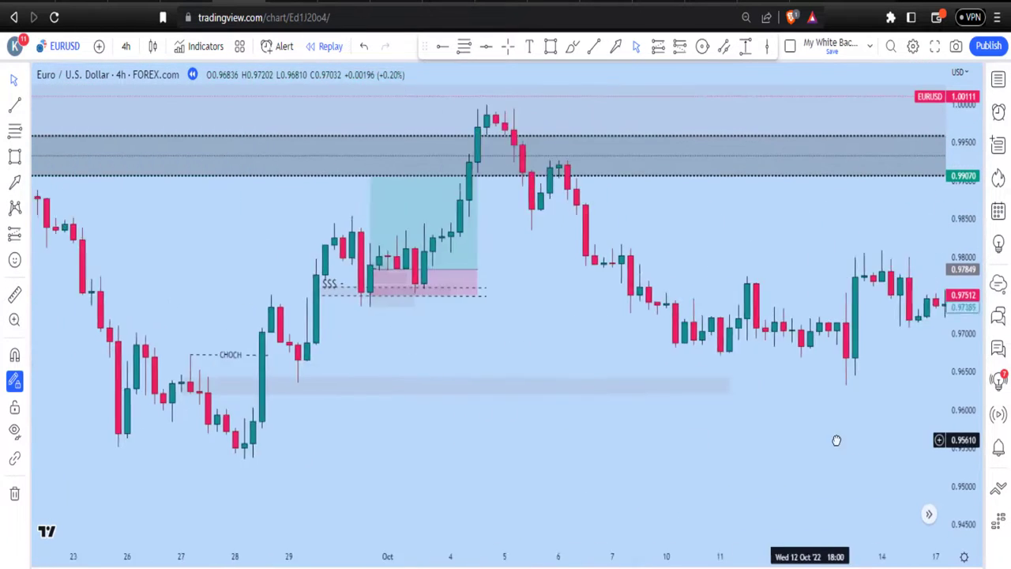
{"action": "left_click_drag", "start_coordinate": [590, 331], "coordinate": [638, 389]}
{"action": "scroll", "coordinate": [620, 367], "scroll_direction": "down", "scroll_amount": 3}
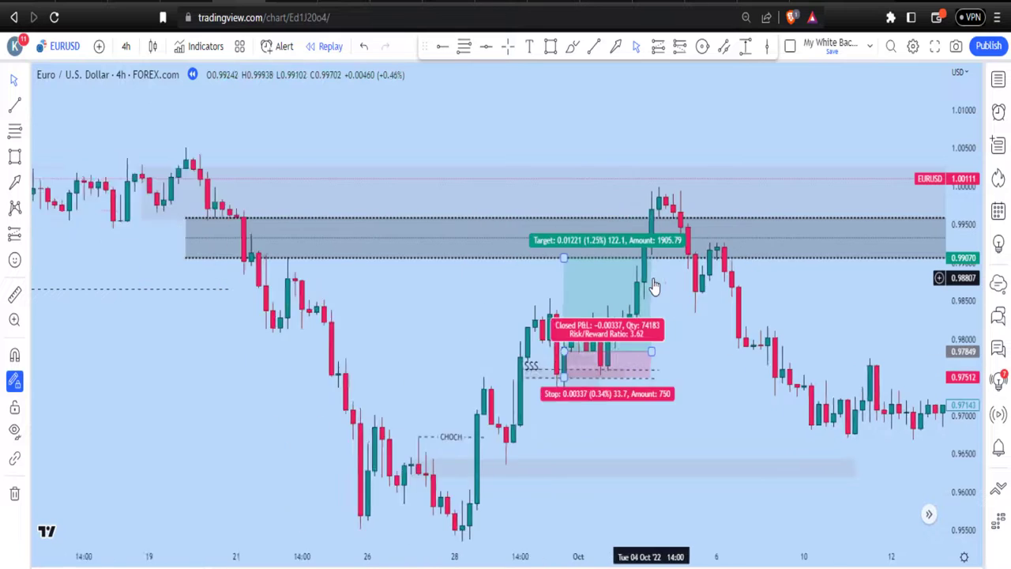
{"action": "left_click_drag", "start_coordinate": [729, 340], "coordinate": [599, 297]}
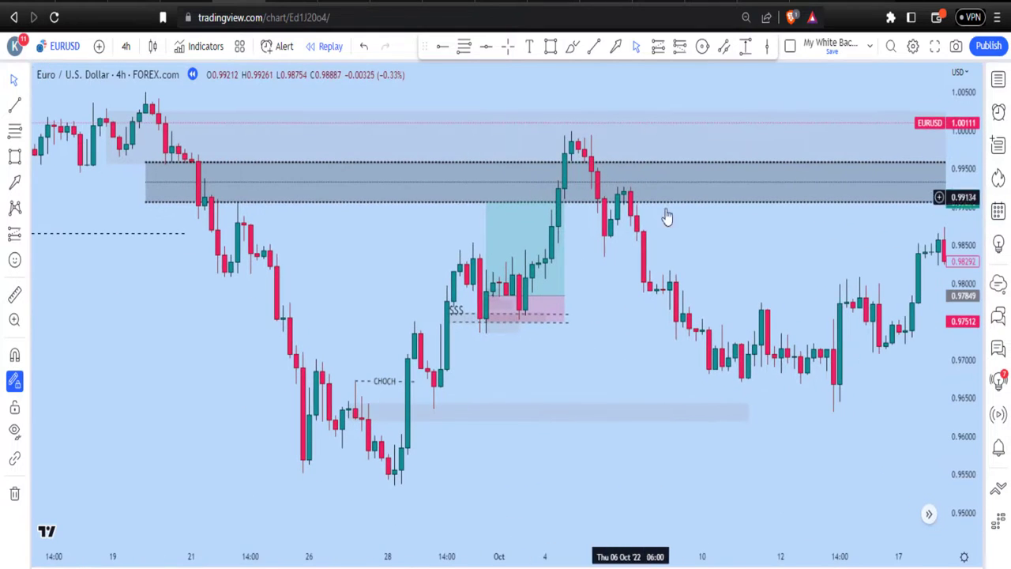
Switch to the 1-hour chart and go back to where the long position reaches the supply zone in early October.
{"action": "left_click", "coordinate": [131, 45]}
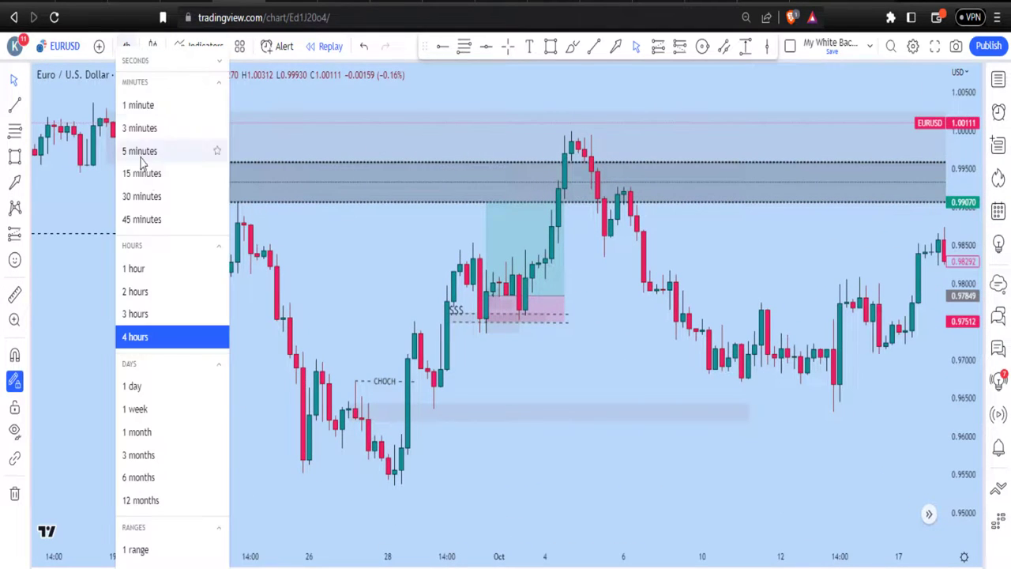
{"action": "left_click", "coordinate": [136, 267]}
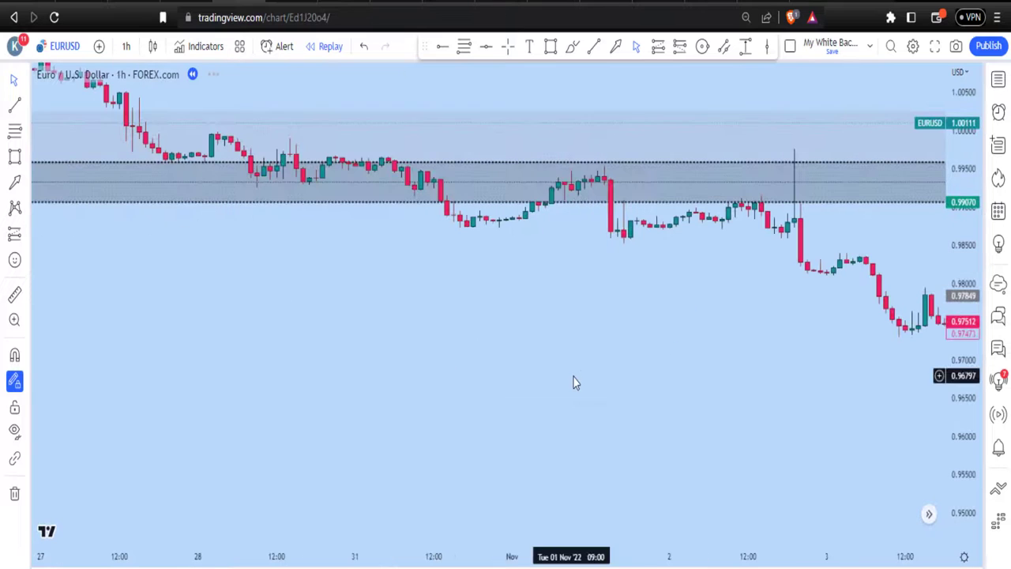
{"action": "left_click_drag", "start_coordinate": [487, 376], "coordinate": [835, 528]}
{"action": "left_click_drag", "start_coordinate": [519, 413], "coordinate": [853, 330]}
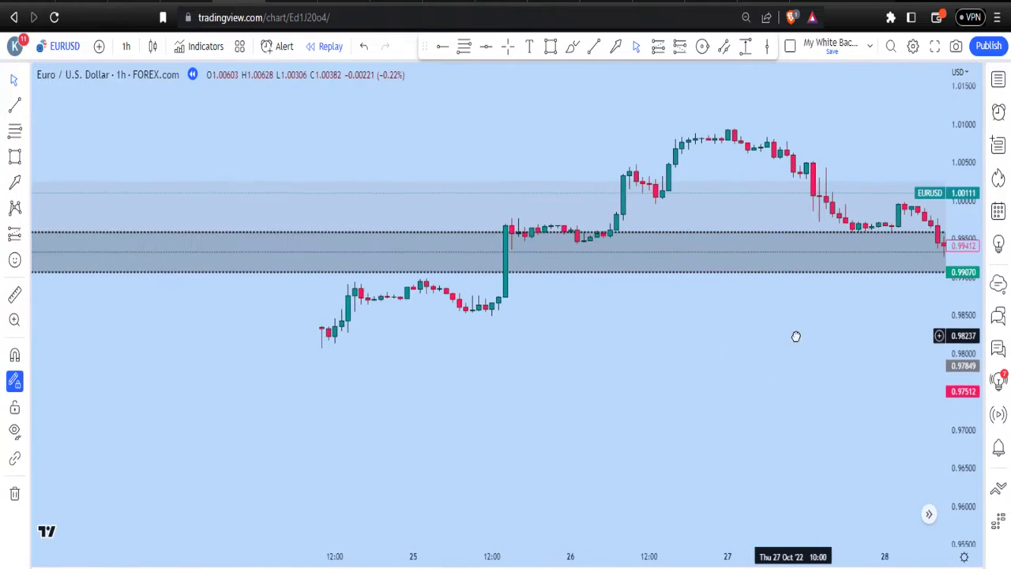
{"action": "scroll", "coordinate": [514, 403], "scroll_direction": "down", "scroll_amount": 2}
{"action": "left_click_drag", "start_coordinate": [424, 392], "coordinate": [774, 435]}
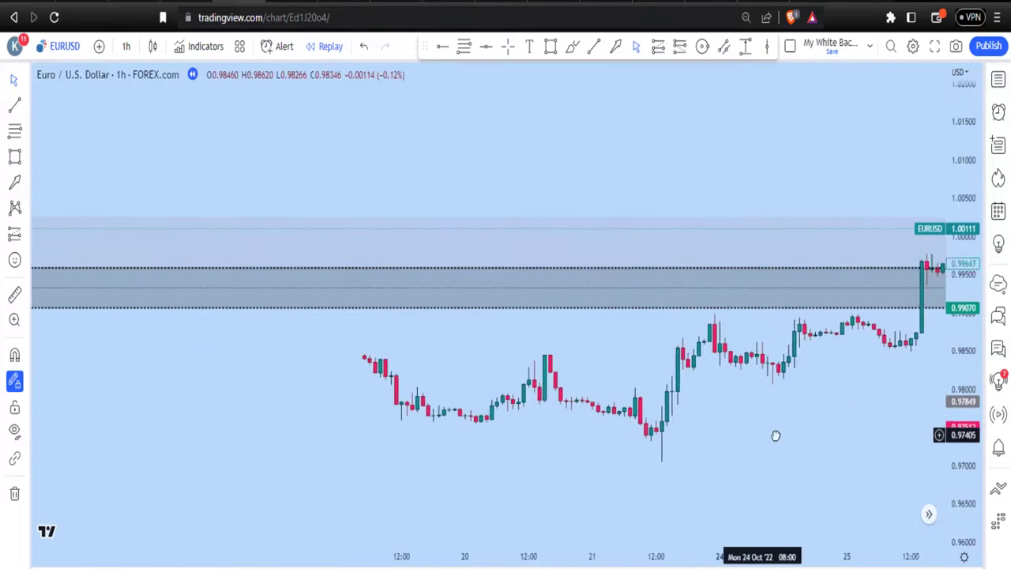
{"action": "left_click_drag", "start_coordinate": [315, 441], "coordinate": [733, 327]}
{"action": "left_click_drag", "start_coordinate": [657, 131], "coordinate": [577, 492]}
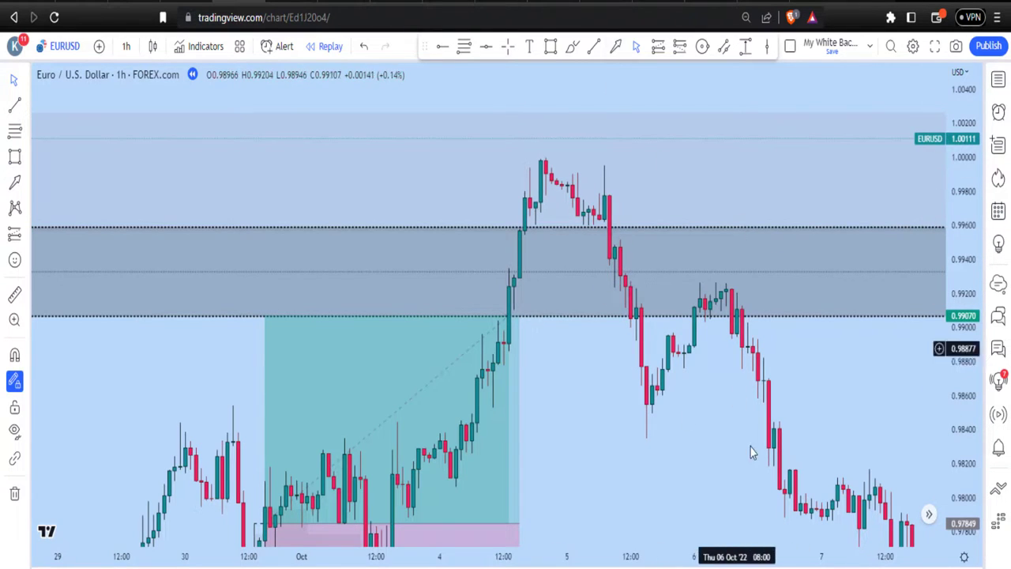
Examine price's move away from the supply zone through mid-October and compare it with the long position.
{"action": "left_click_drag", "start_coordinate": [751, 451], "coordinate": [497, 200]}
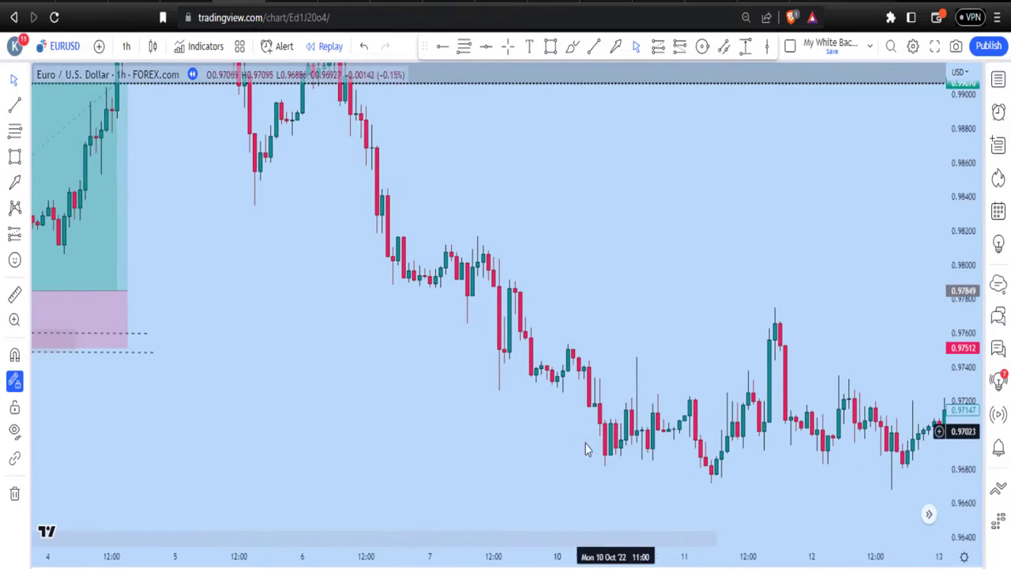
{"action": "left_click_drag", "start_coordinate": [326, 295], "coordinate": [628, 504]}
{"action": "scroll", "coordinate": [810, 349], "scroll_direction": "down", "scroll_amount": 3}
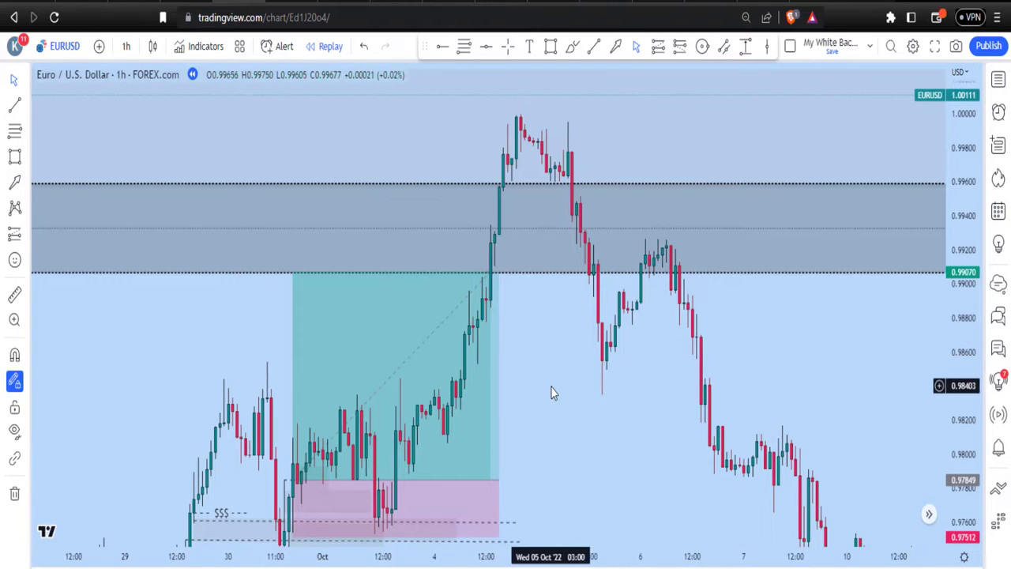
{"action": "left_click_drag", "start_coordinate": [553, 419], "coordinate": [630, 427]}
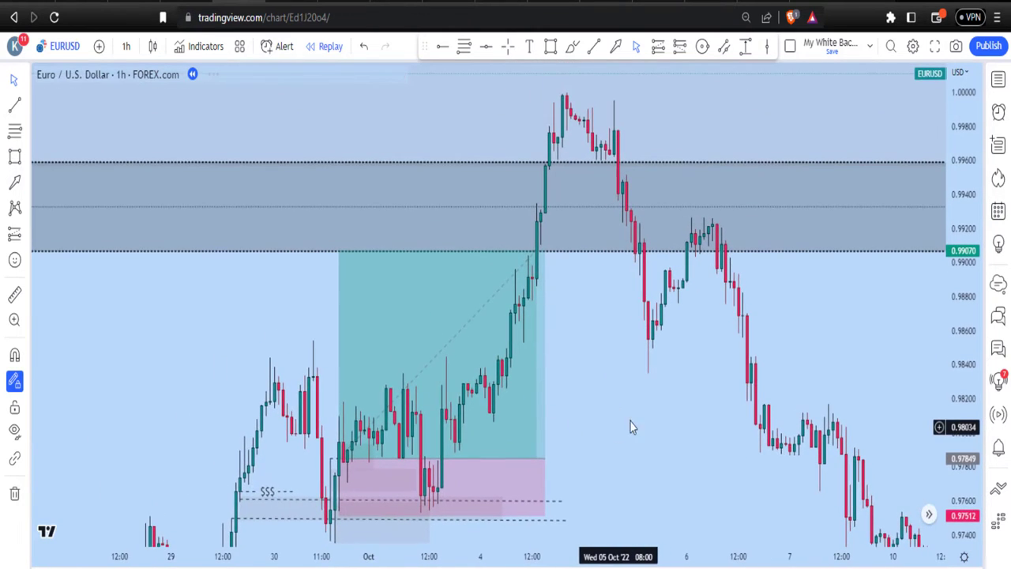